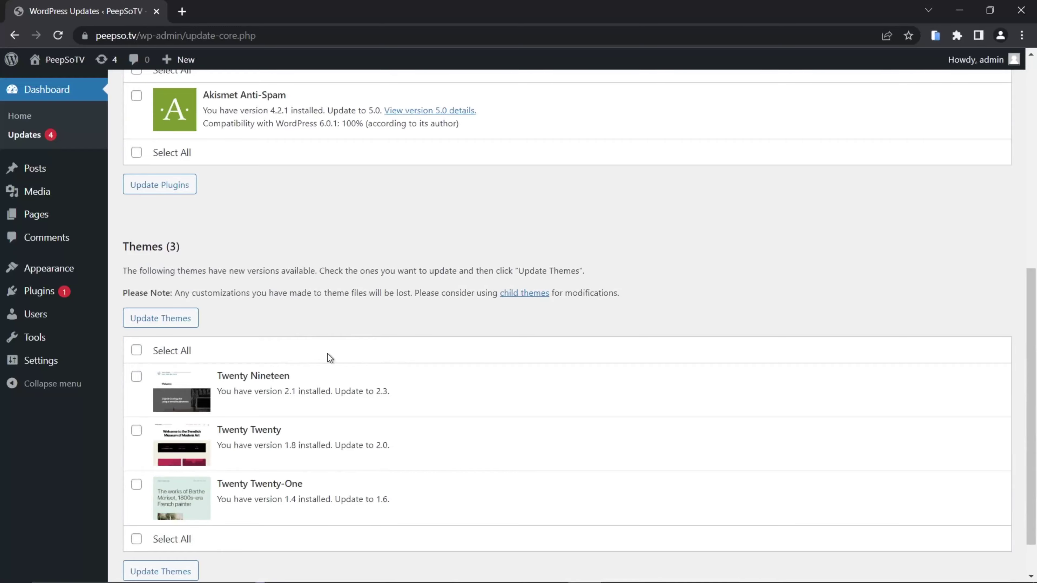
Search the plugin directory for PeepSo and install the Community by PeepSo plugin.
scroll(330, 358, "up", 5)
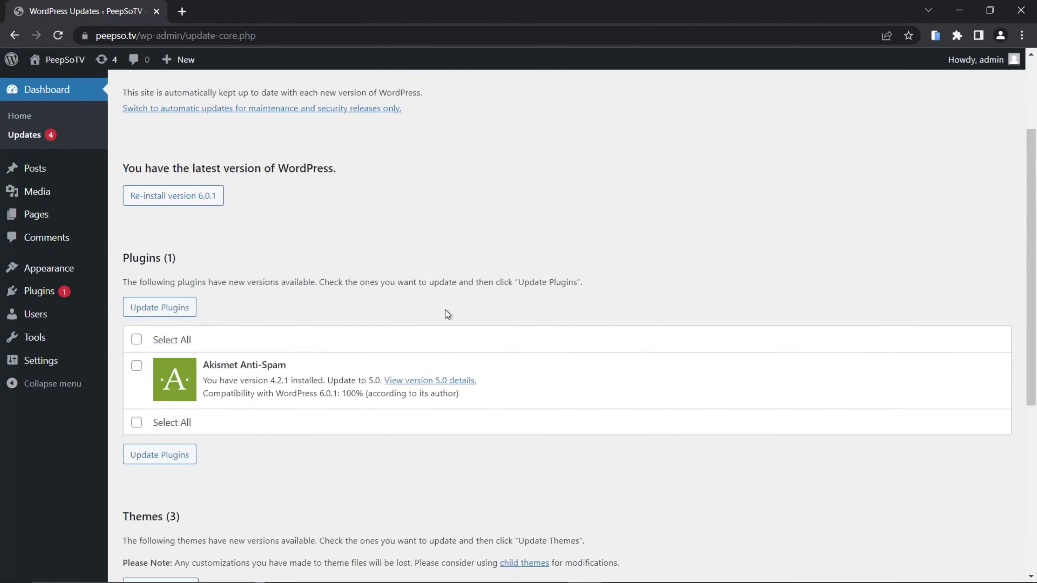
scroll(494, 211, "up", 3)
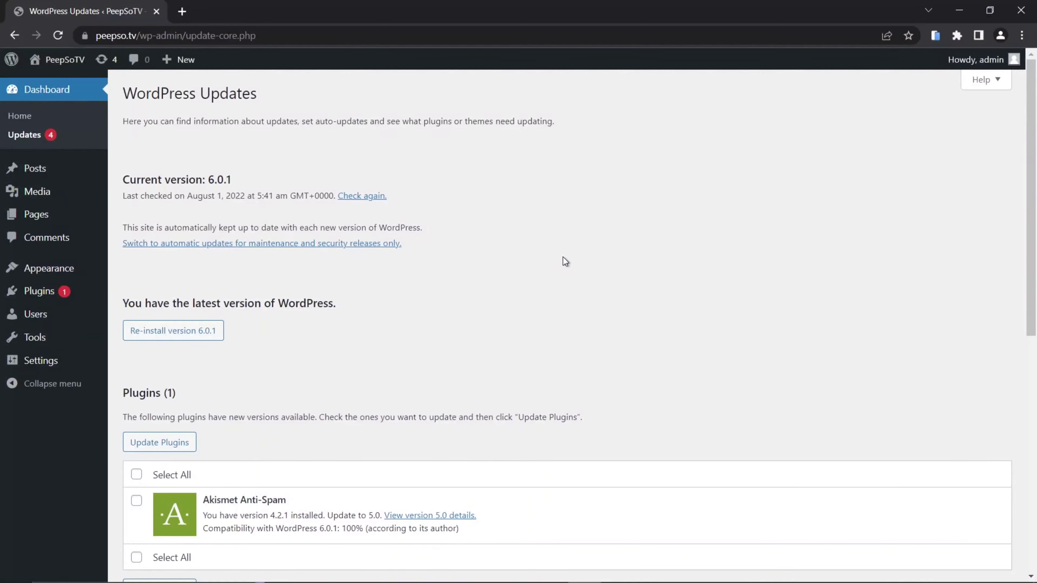
mouse_move(32, 298)
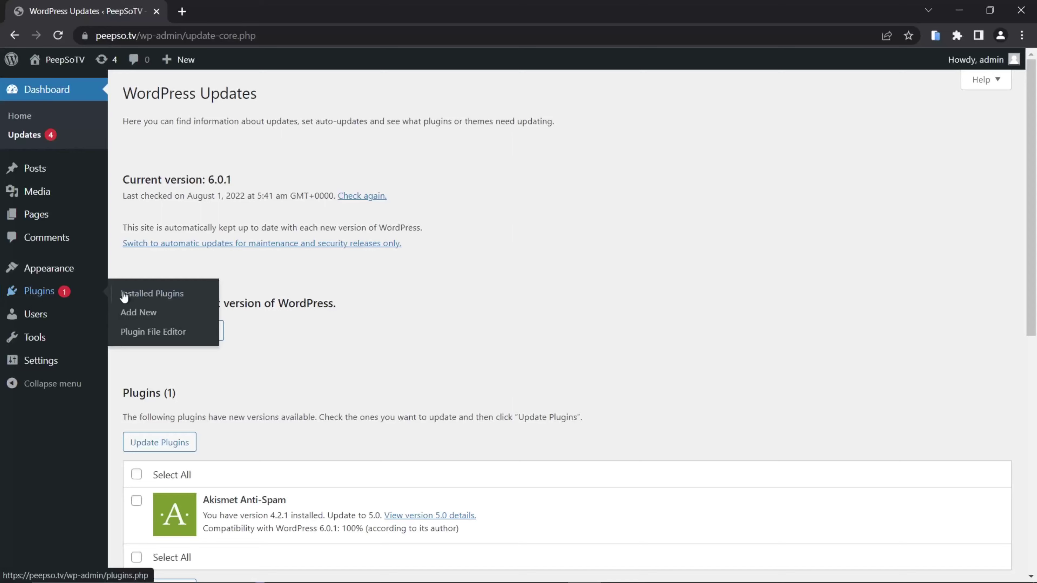
left_click(139, 312)
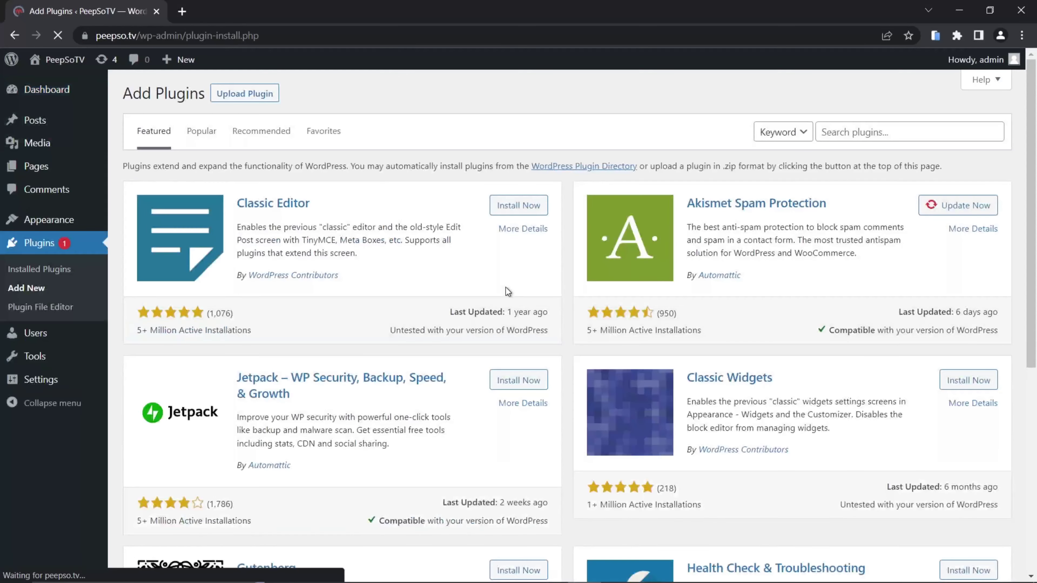
left_click(891, 131)
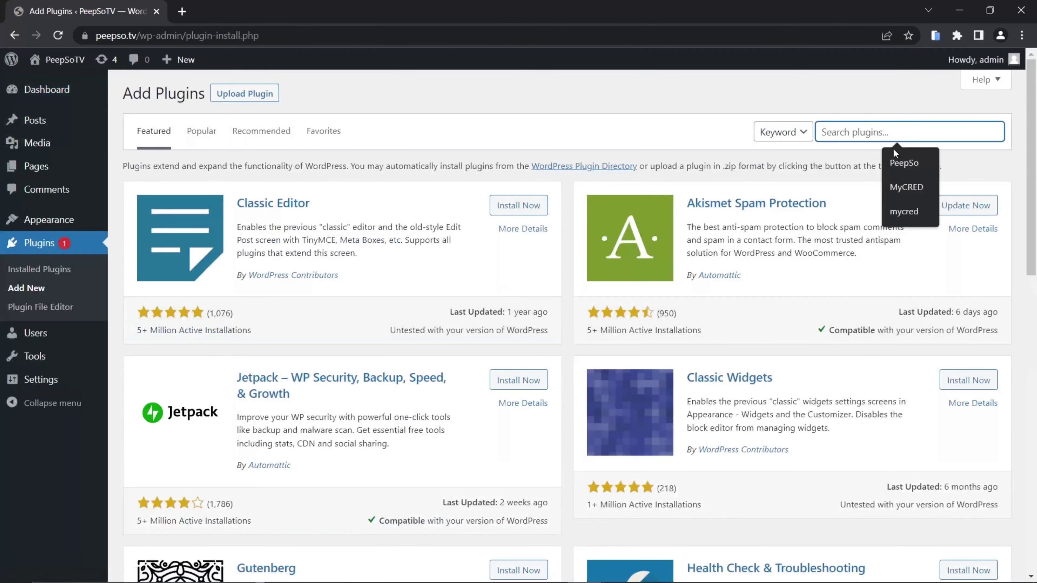
left_click(904, 165)
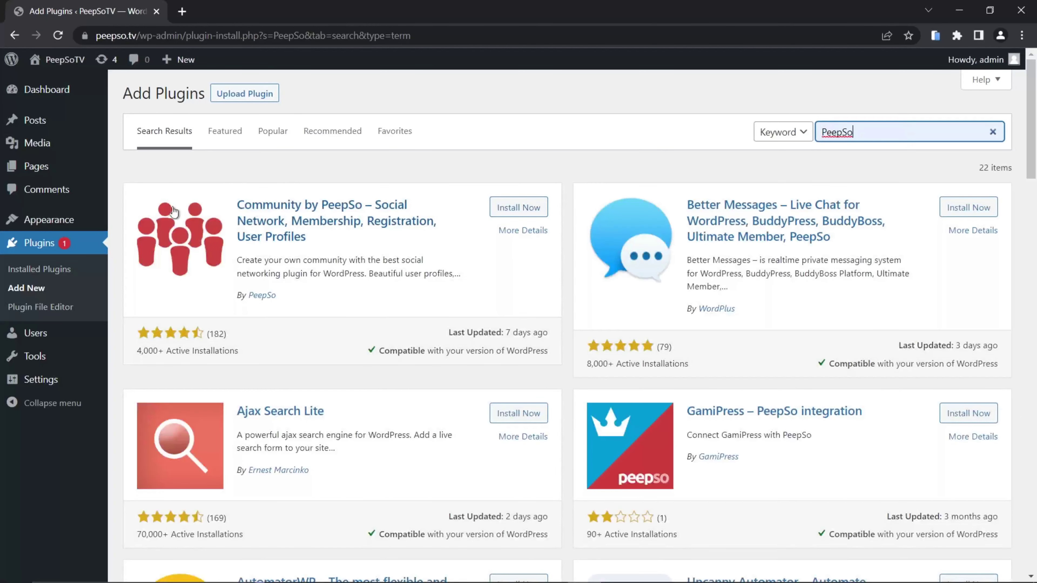
left_click(530, 210)
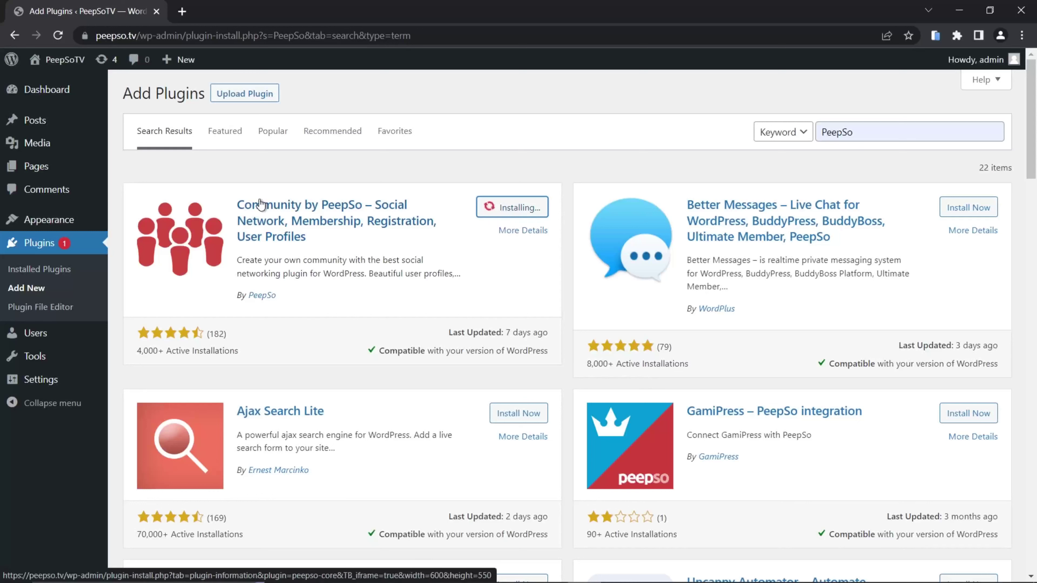
Open the installed plugins in a new browser tab and delete Akismet Anti-Spam and Hello Dolly.
mouse_move(34, 228)
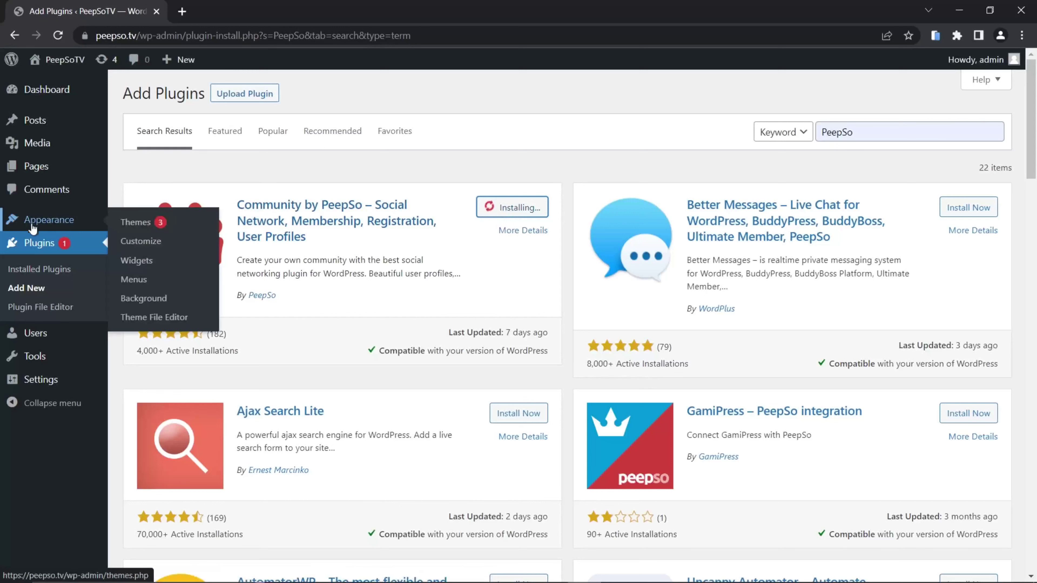
right_click(24, 273)
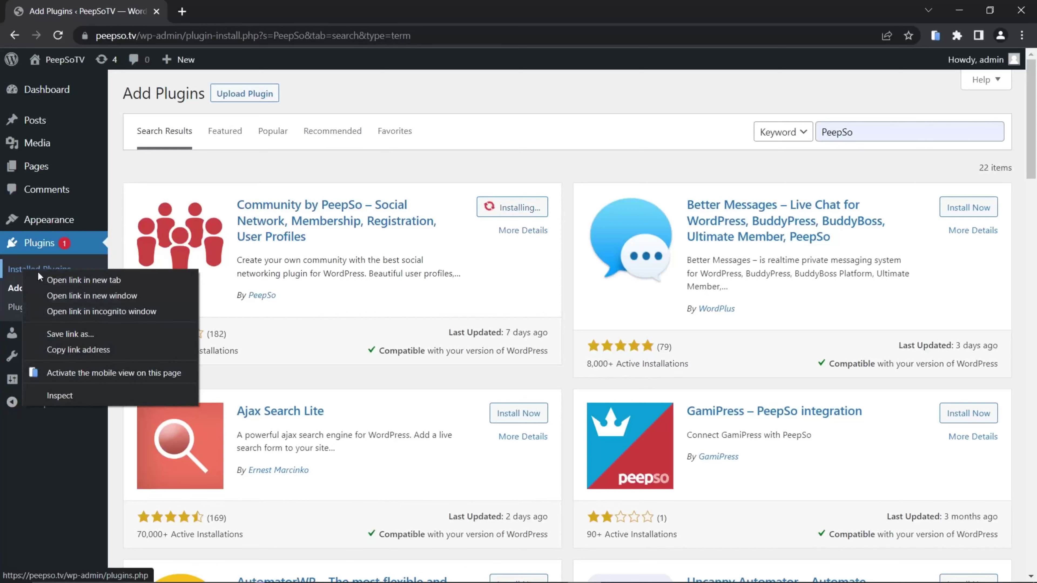
left_click(45, 280)
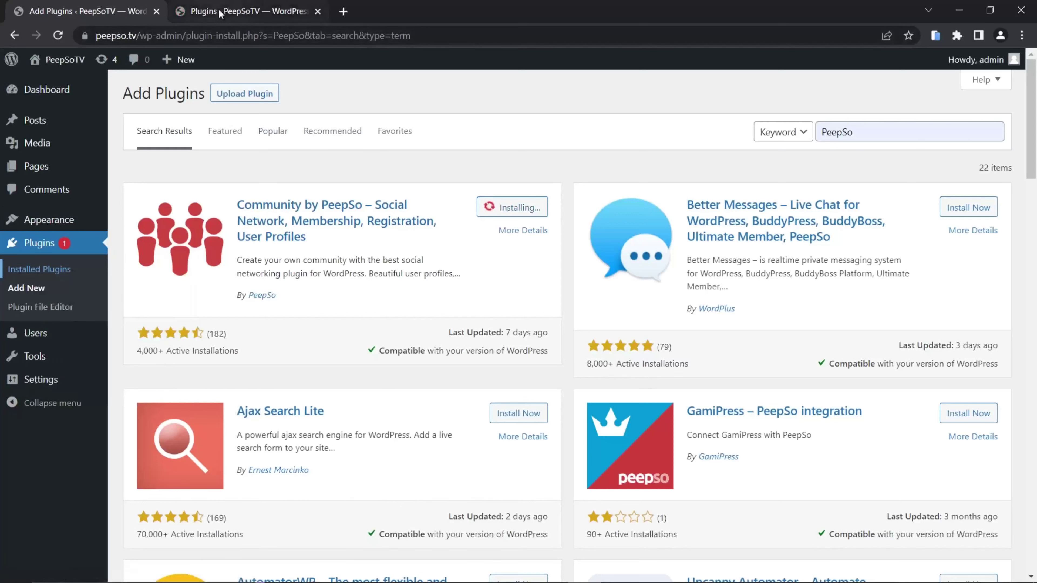
left_click(245, 11)
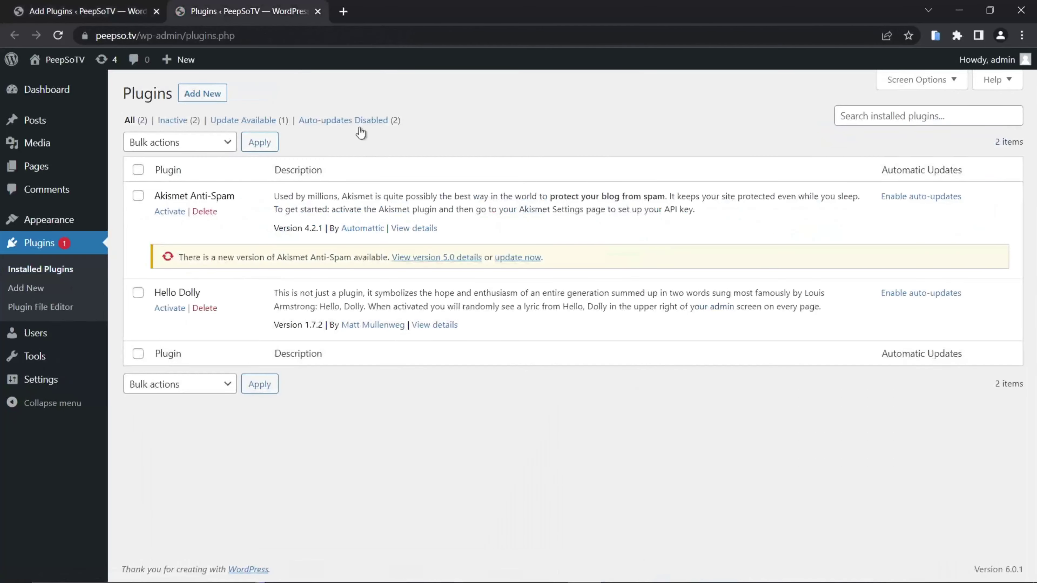
left_click(204, 211)
left_click(583, 111)
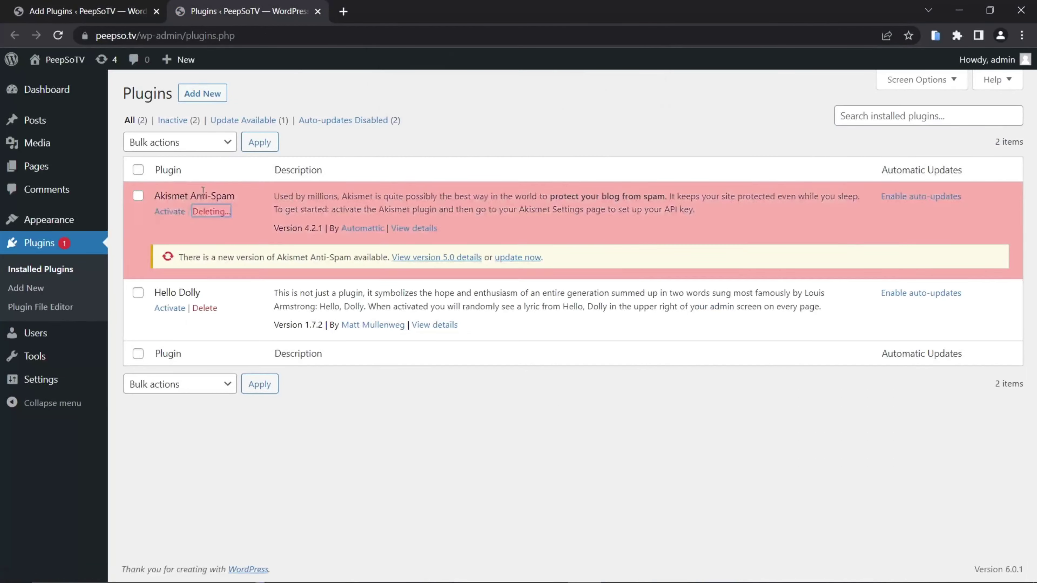
left_click(203, 238)
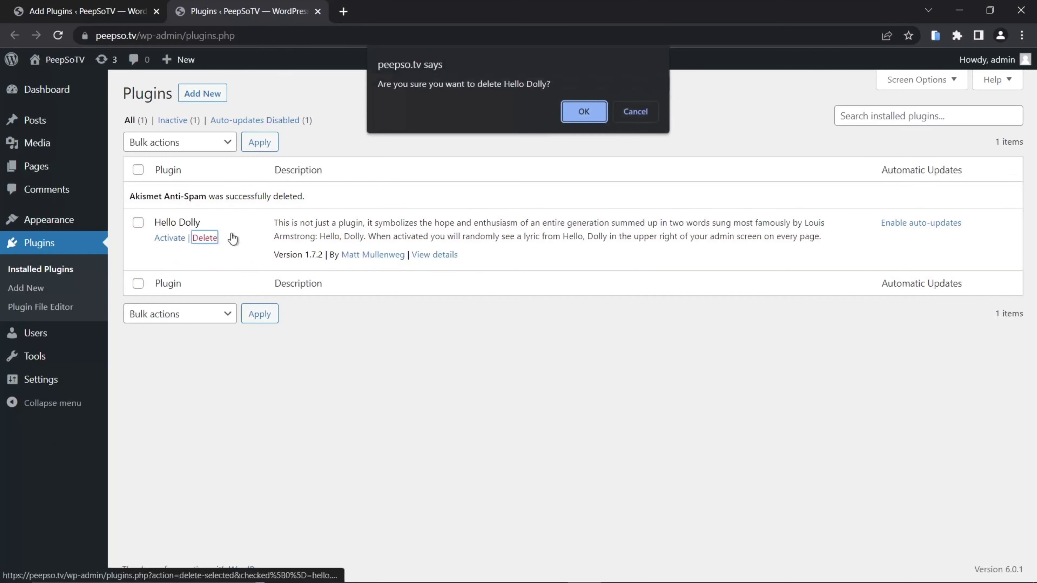
left_click(592, 111)
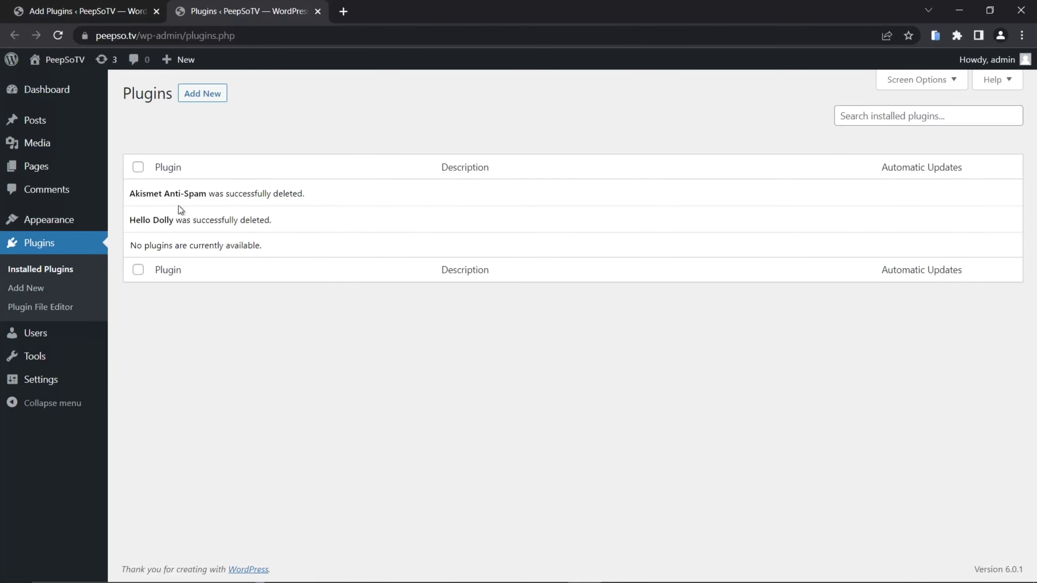
Return to the plugin search results, try to activate the PeepSo plugin and dismiss its welcome notice.
left_click(86, 12)
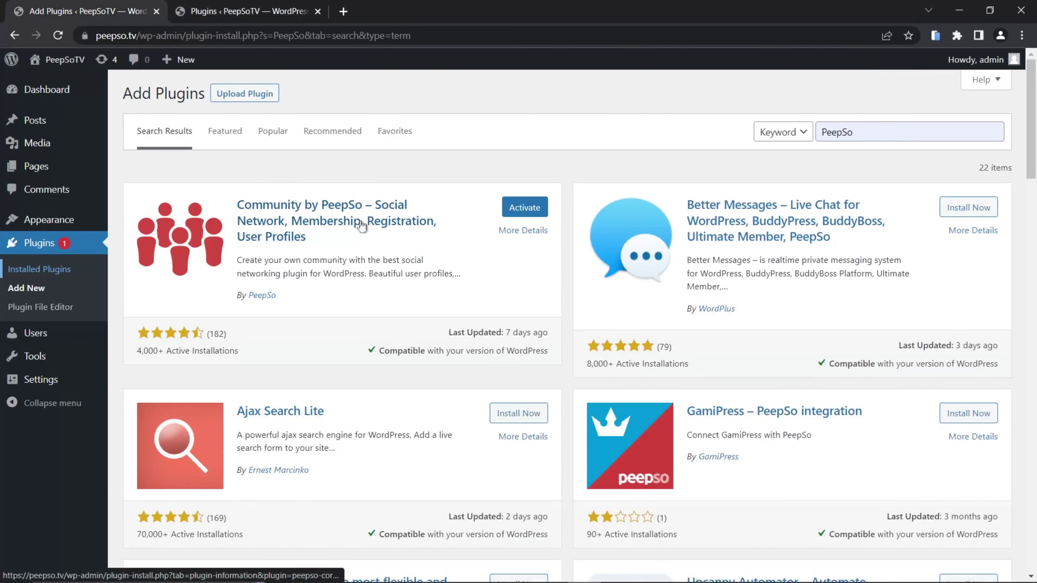
left_click(517, 210)
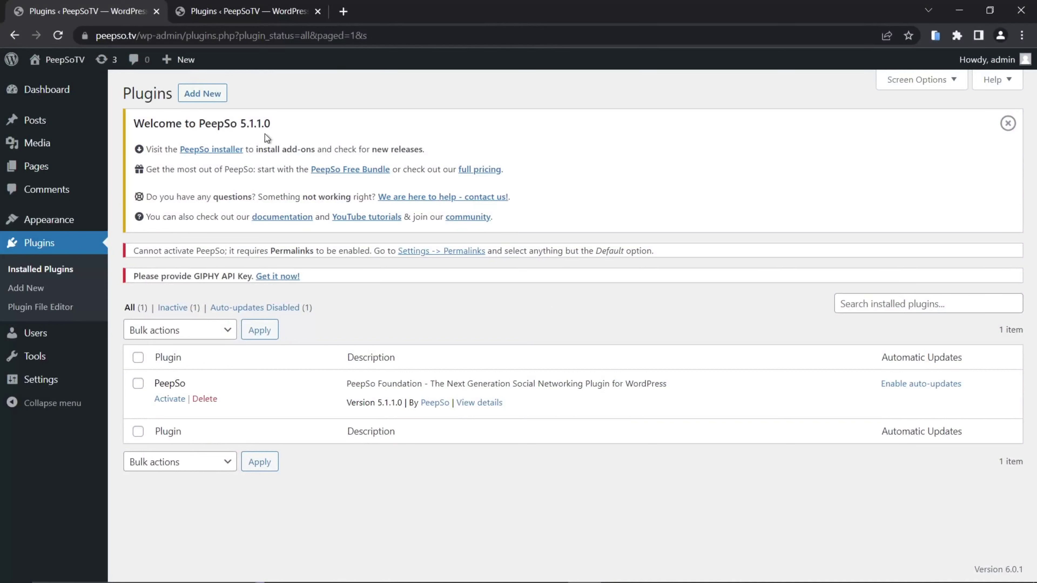
left_click_drag(283, 125, 239, 129)
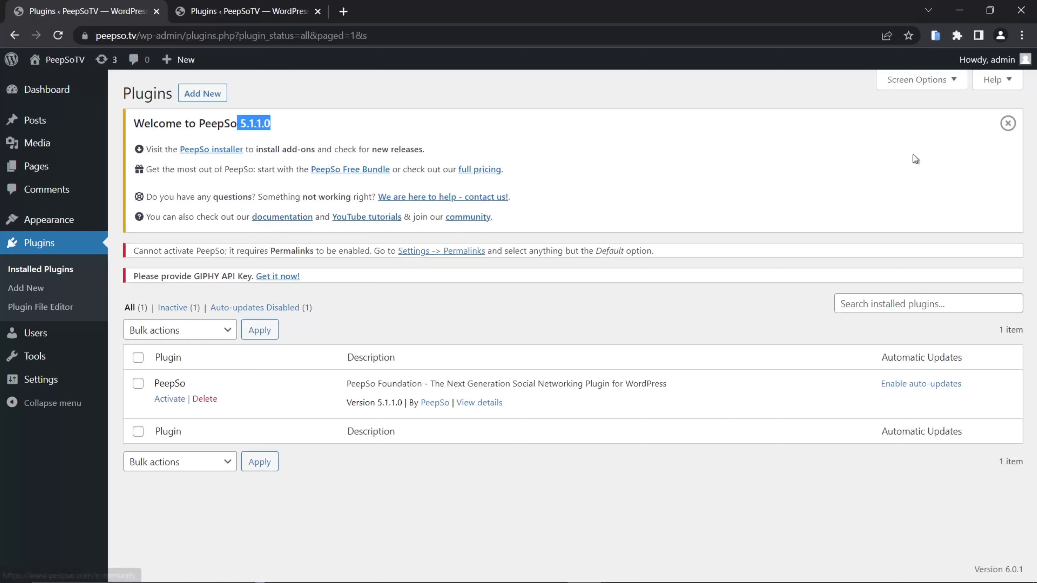
left_click(1007, 123)
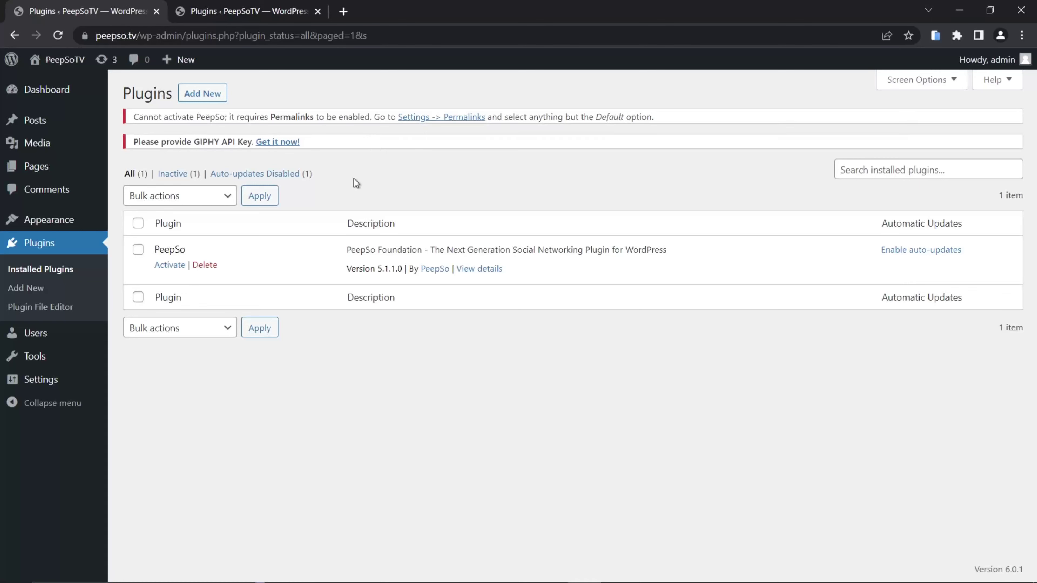
left_click(168, 265)
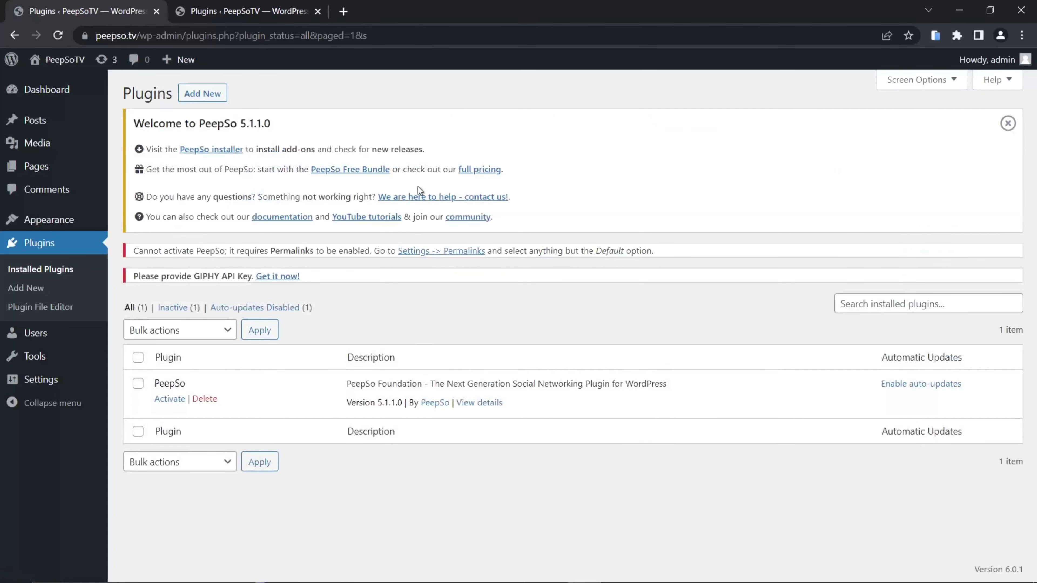
left_click(1008, 123)
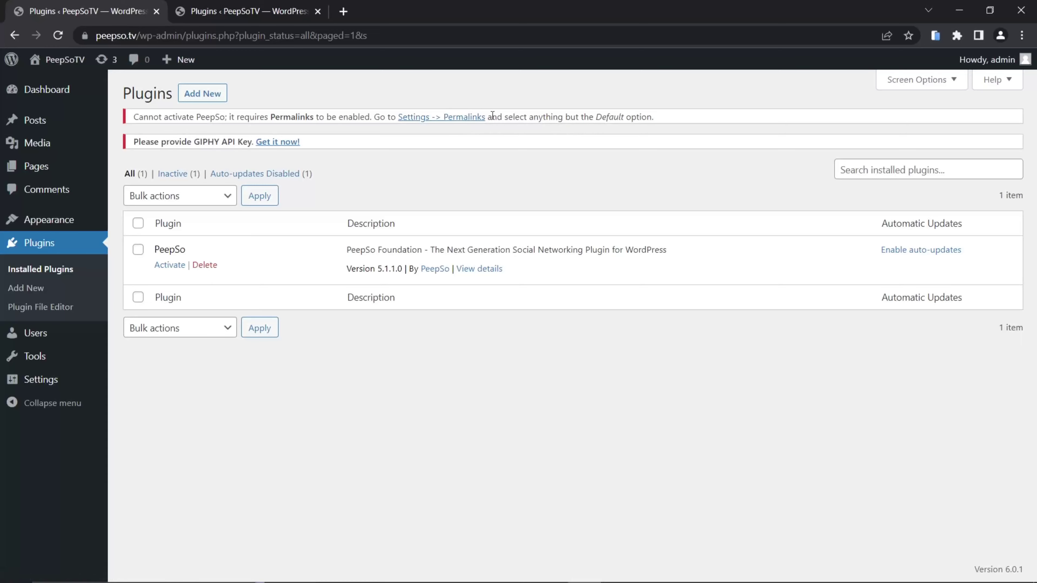
Set the site's permalink structure to Post name and save the changes.
left_click(457, 118)
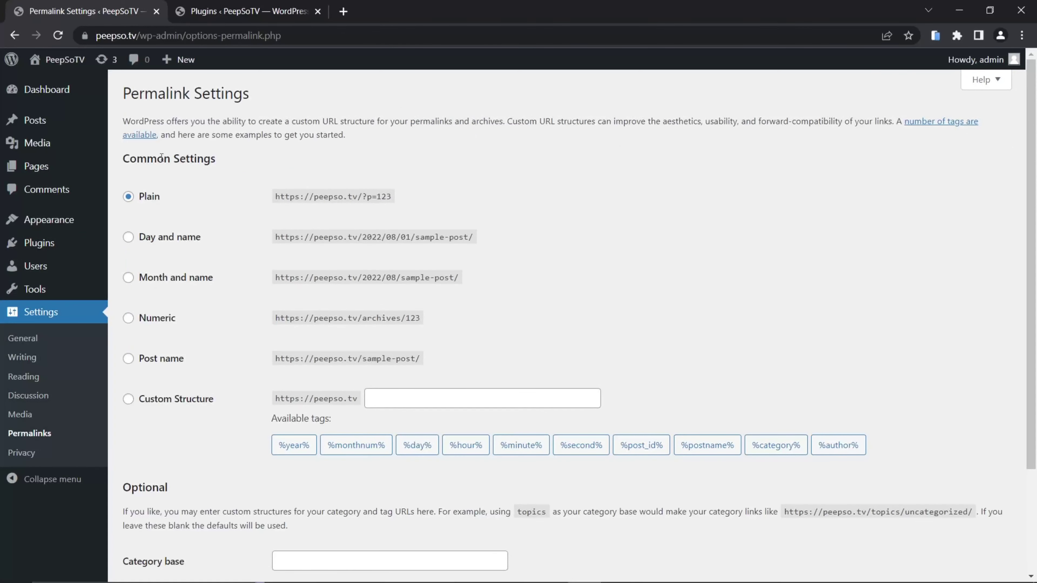
scroll(221, 261, "down", 2)
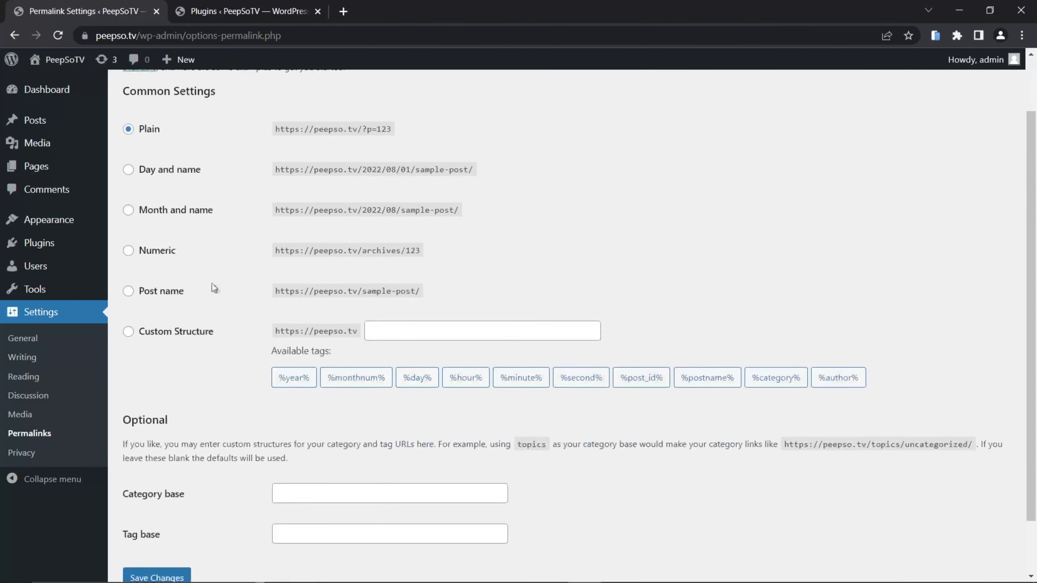
left_click(130, 292)
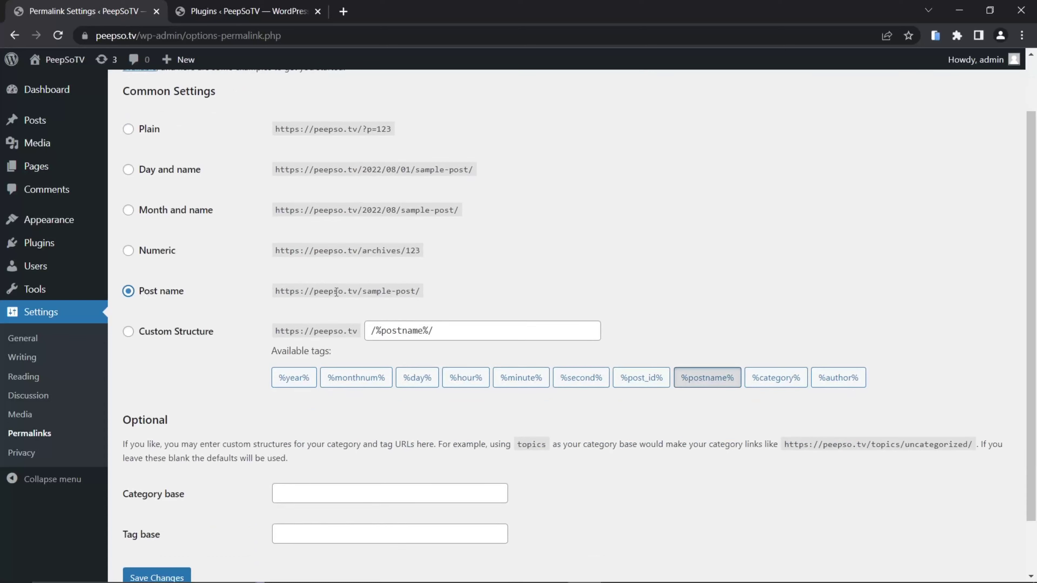
left_click_drag(420, 291, 273, 303)
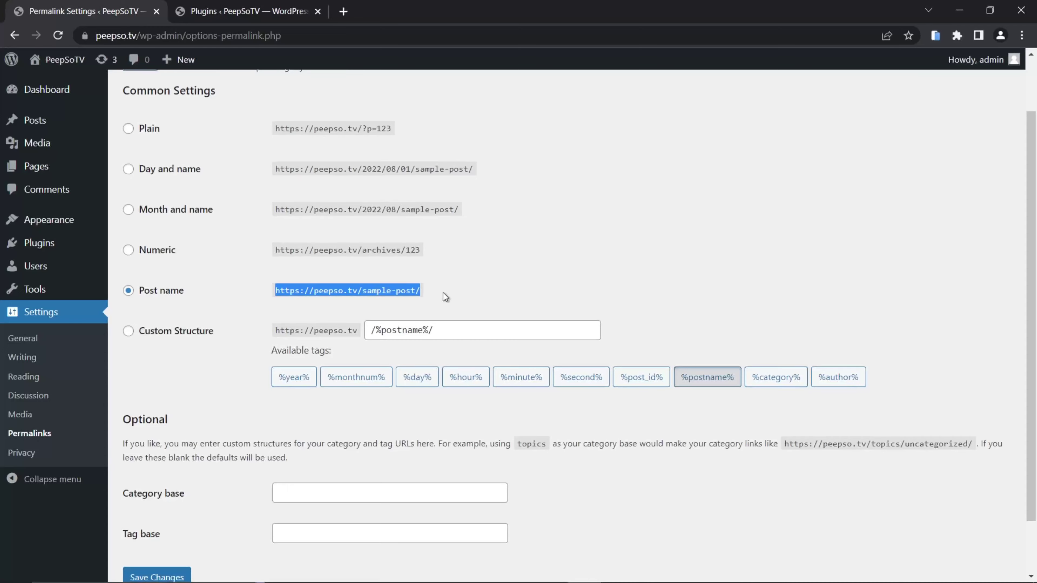
scroll(444, 295, "down", 2)
left_click(157, 513)
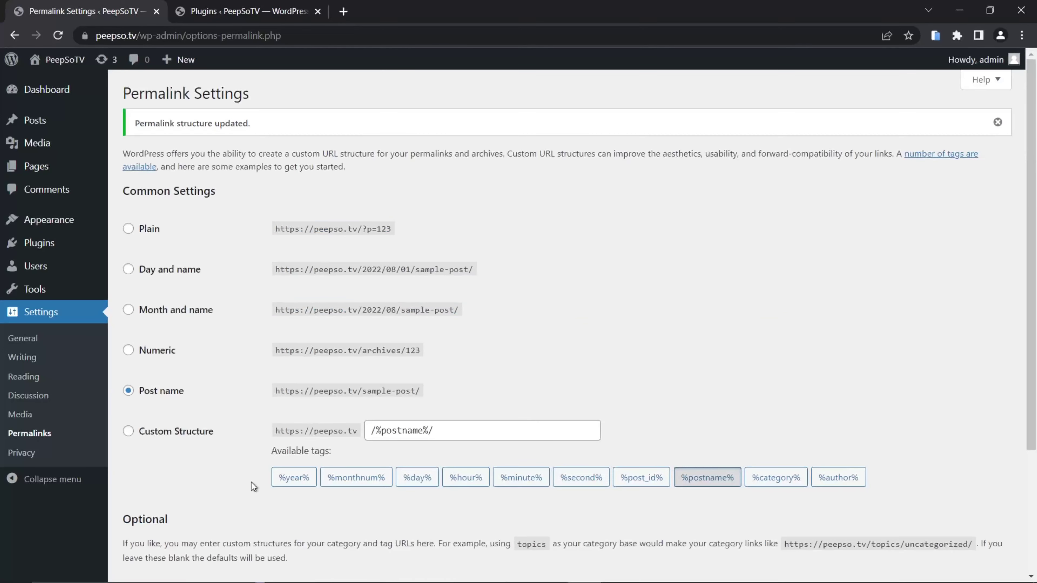
Activate PeepSo from the installed plugins list, then clear its notices and the spare browser tab.
mouse_move(51, 245)
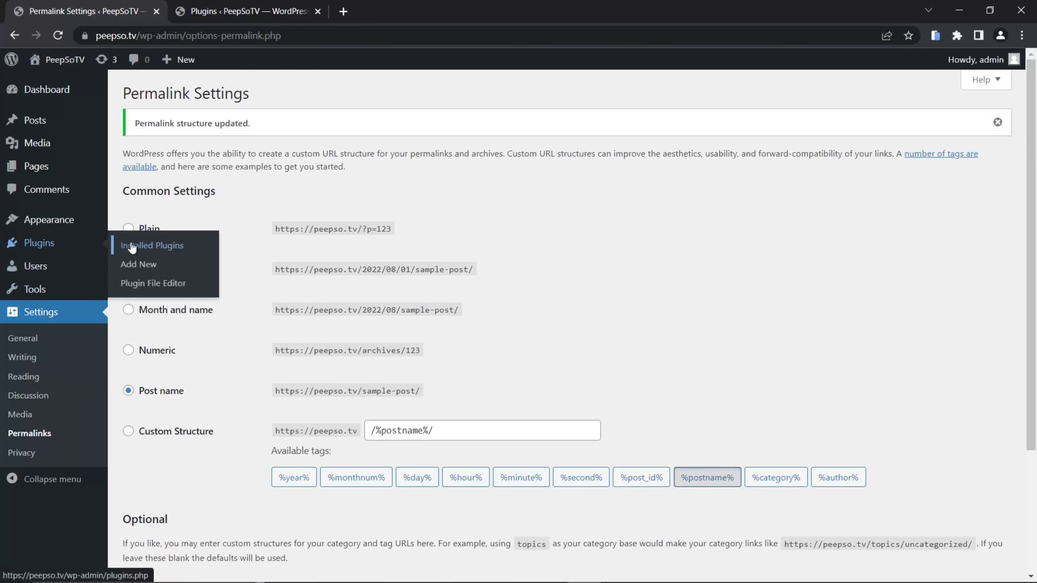
left_click(148, 246)
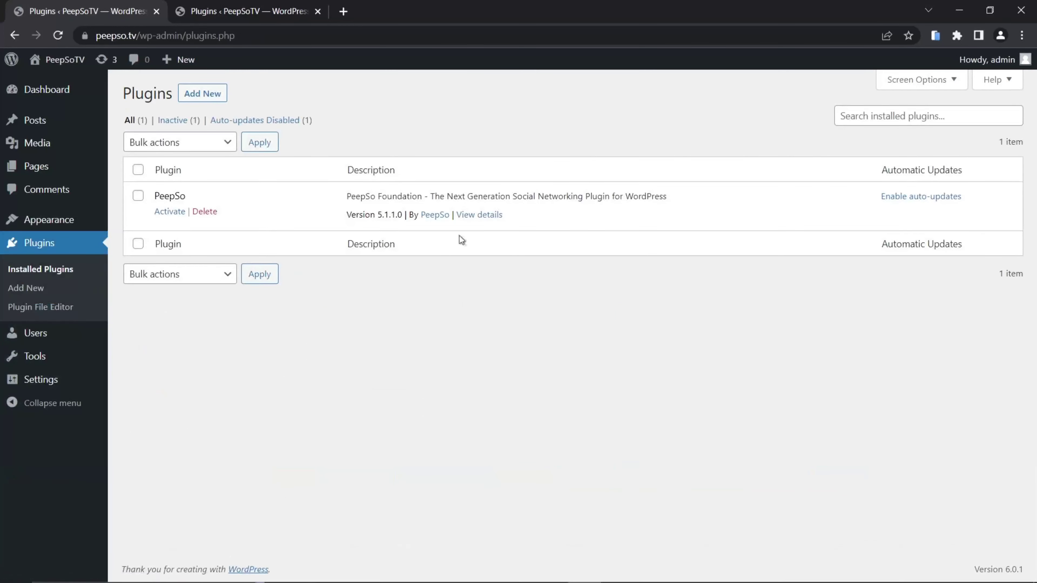
left_click(167, 211)
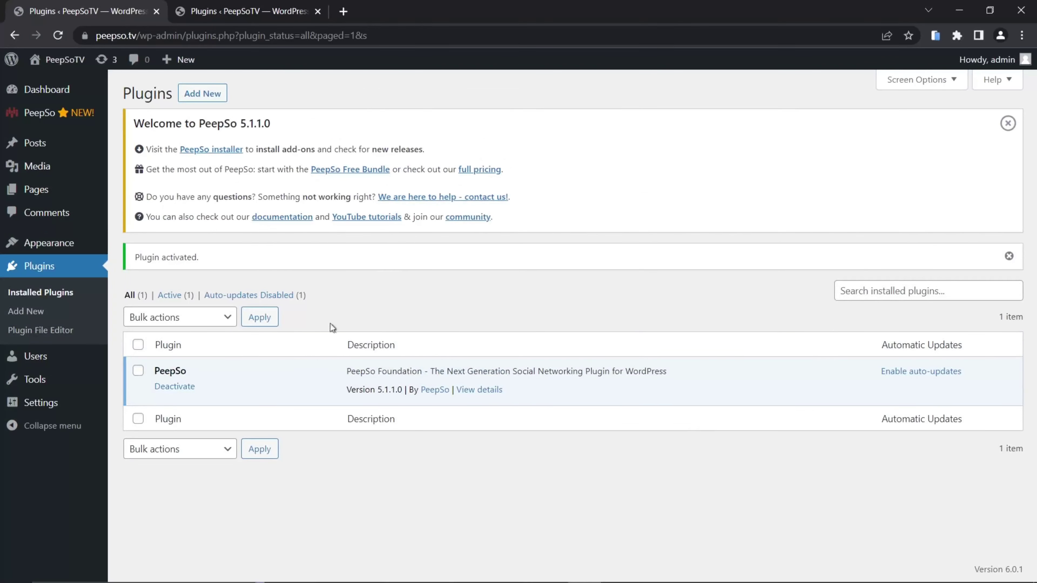
left_click(1008, 123)
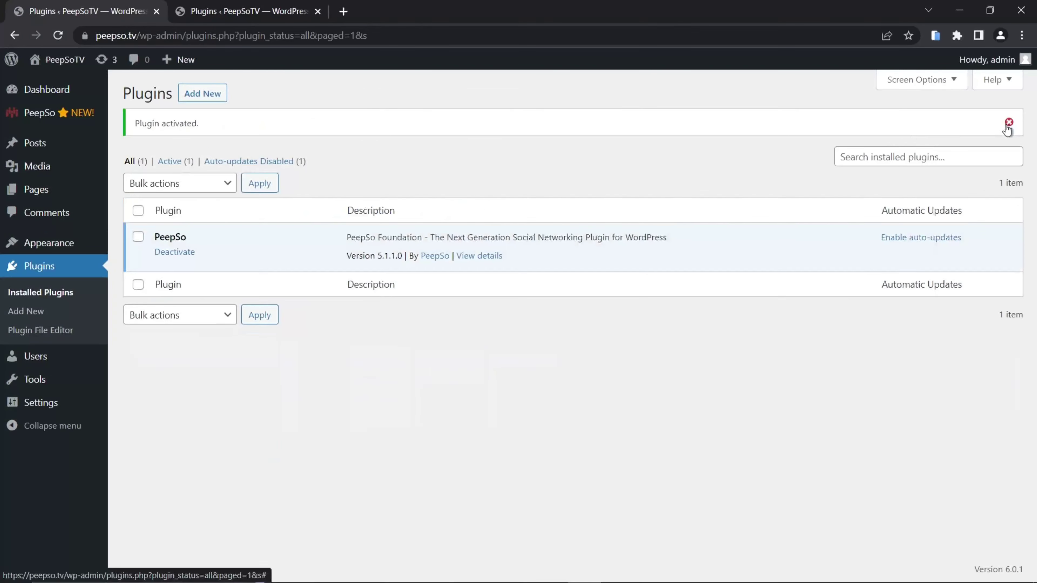
left_click(1009, 123)
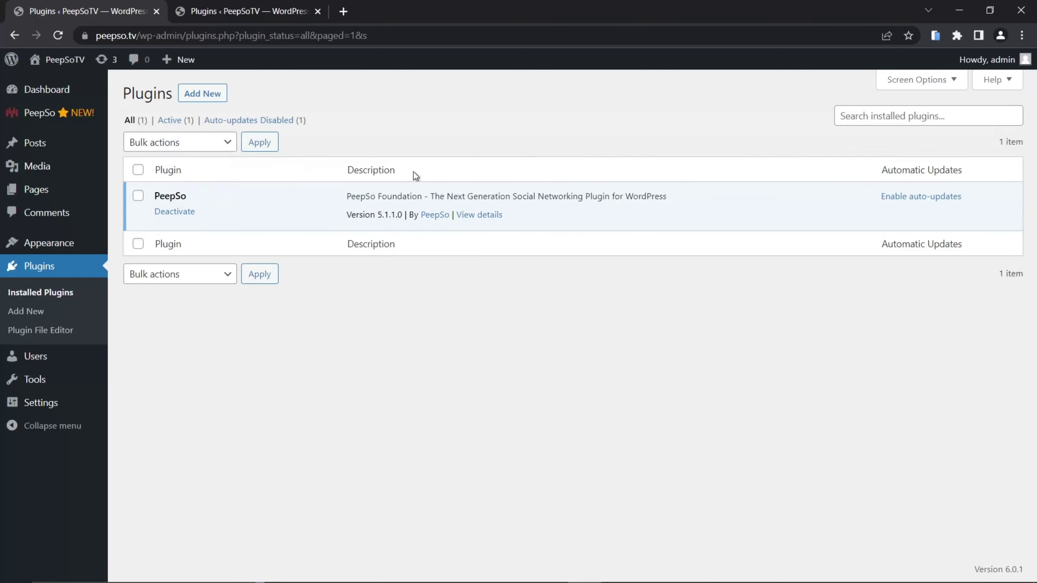
key("ctrl+w")
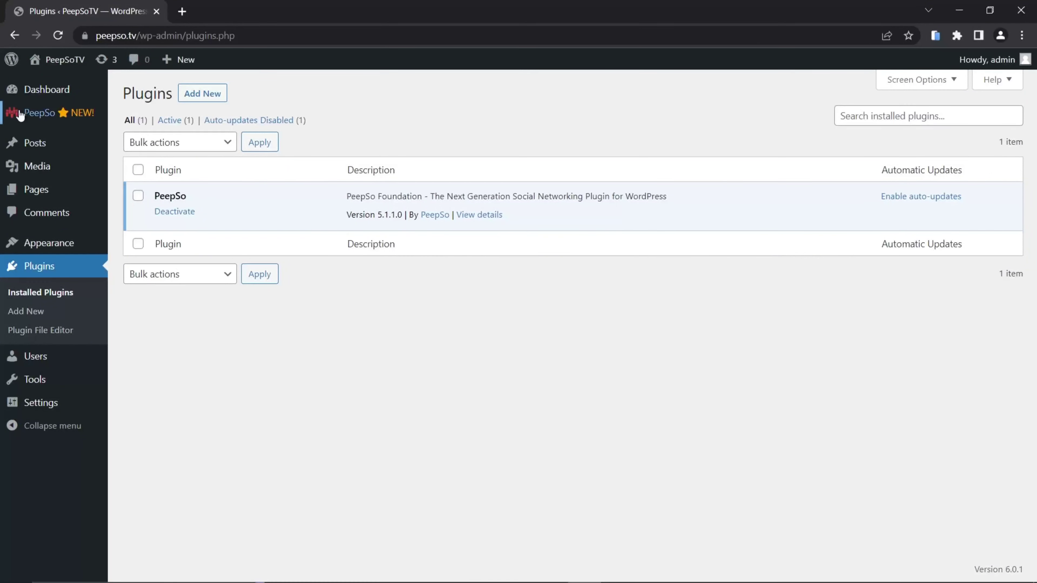
Open the PeepSo installer, choose to install the PeepSo Free Bundle and accept its terms and conditions.
mouse_move(18, 112)
left_click(134, 192)
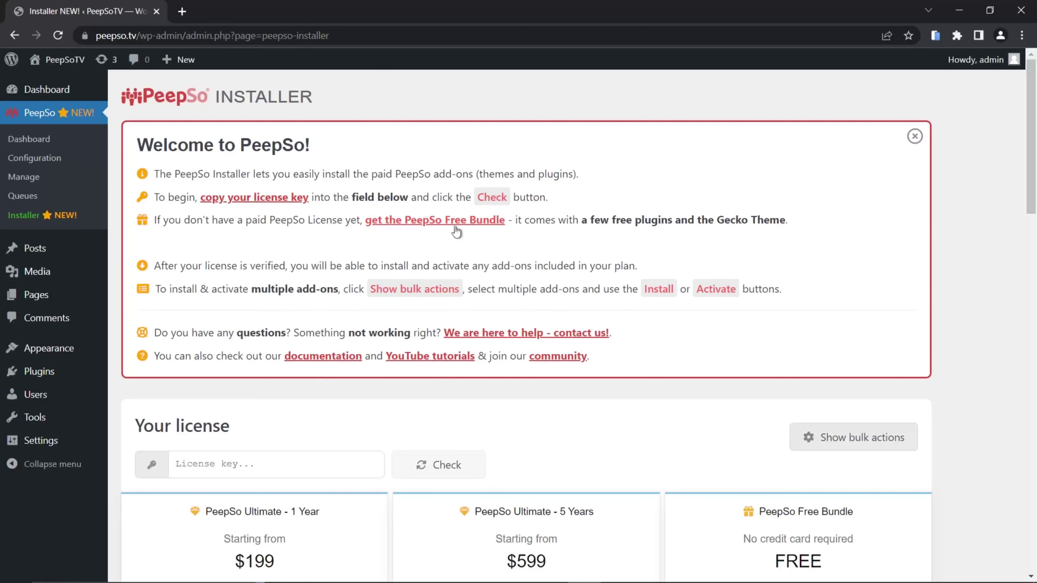
left_click(915, 137)
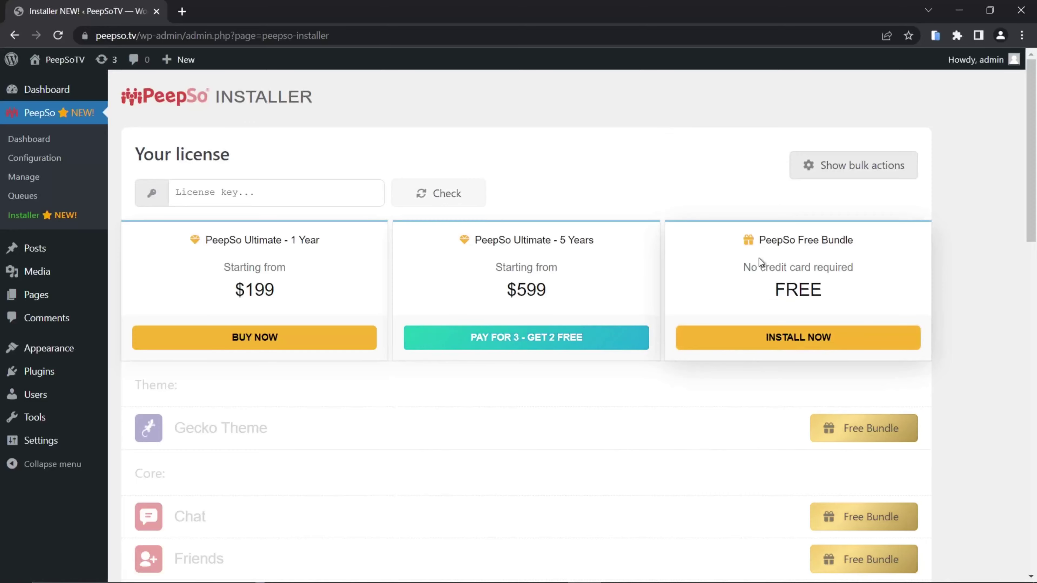
left_click(825, 346)
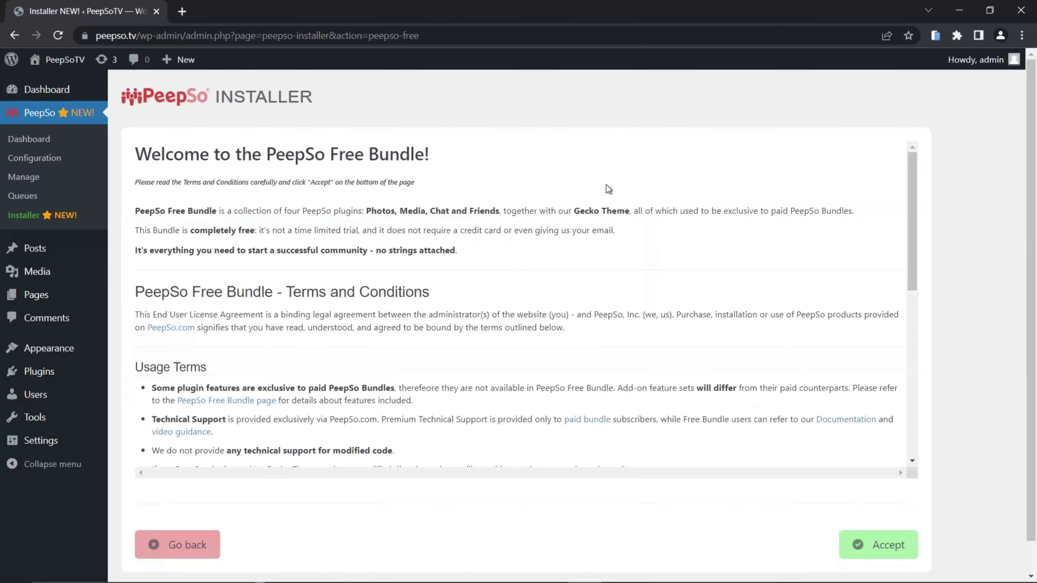
left_click(883, 543)
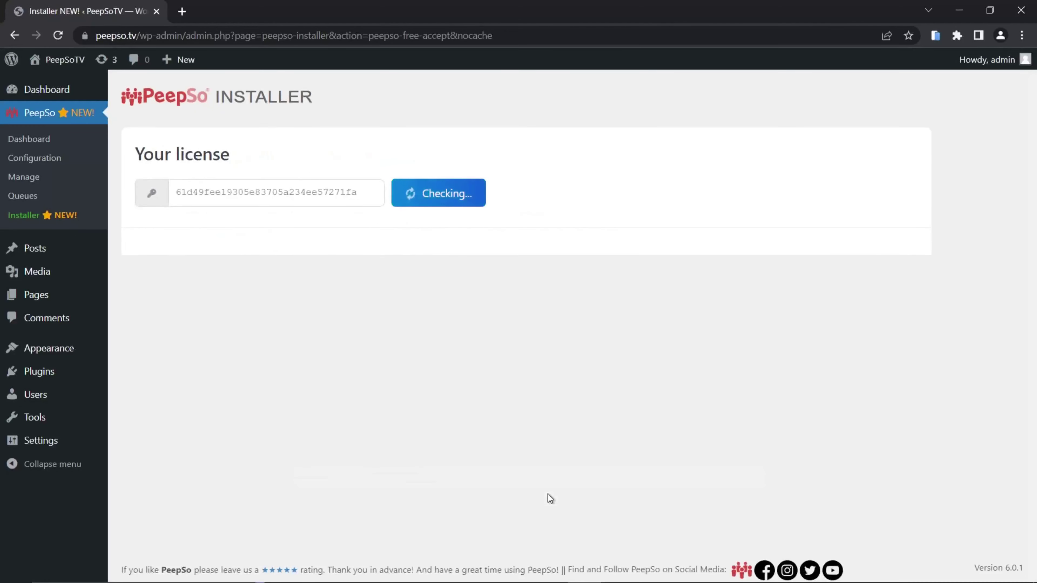
left_click_drag(358, 197, 182, 195)
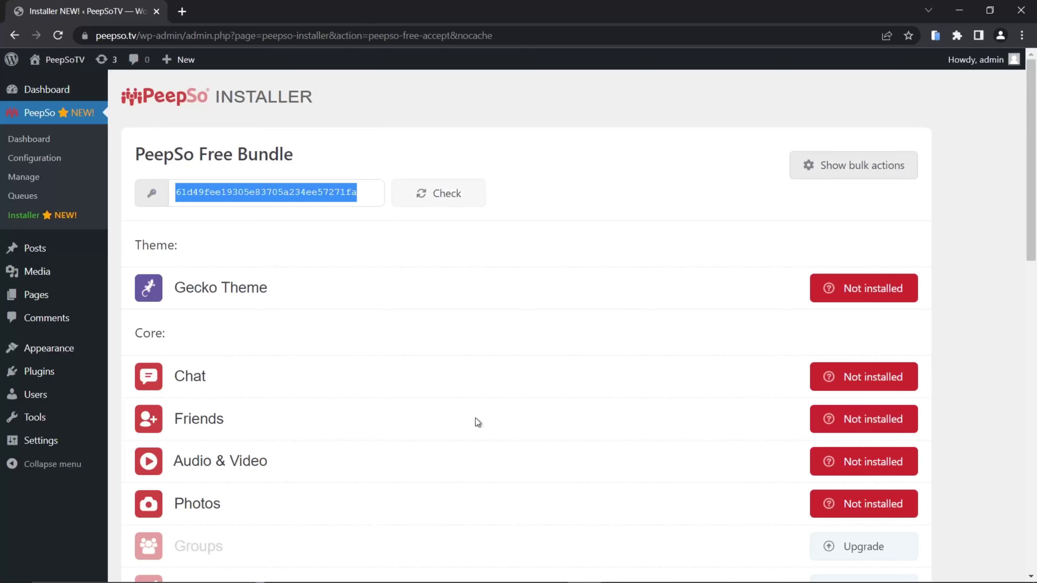
left_click(868, 167)
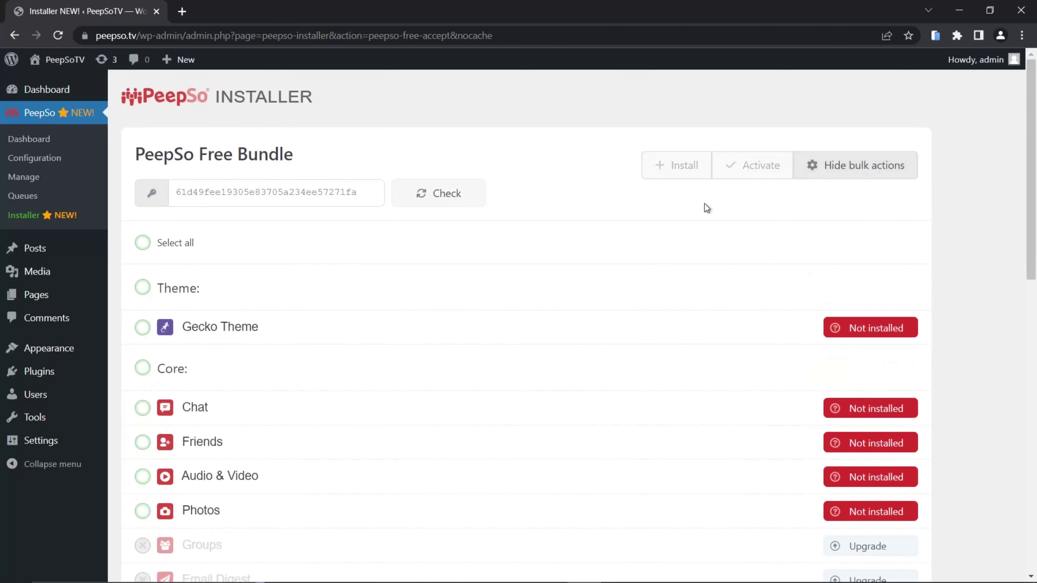
left_click(868, 169)
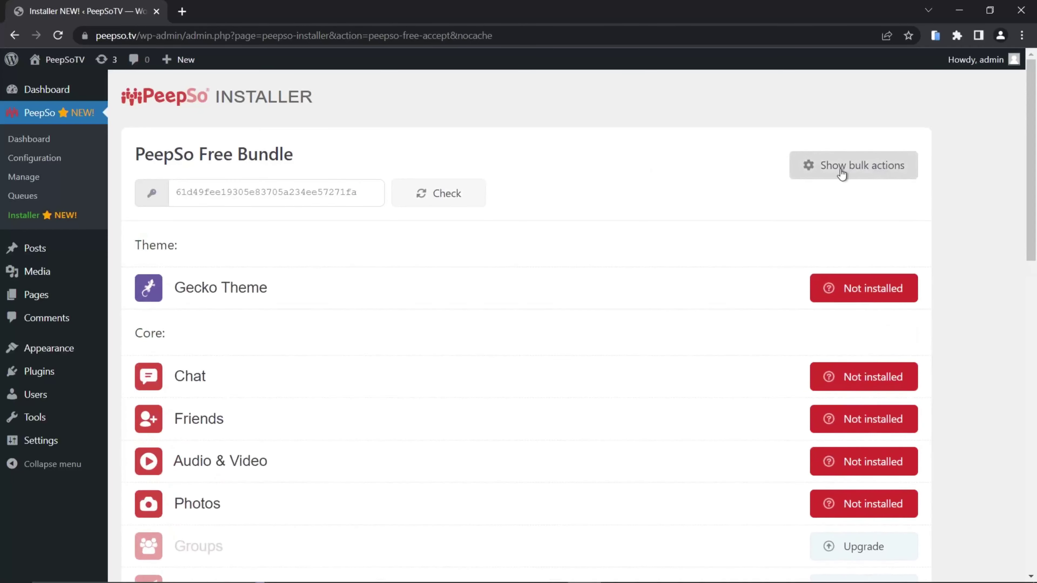
left_click(845, 173)
left_click(848, 173)
left_click(848, 173)
left_click(849, 173)
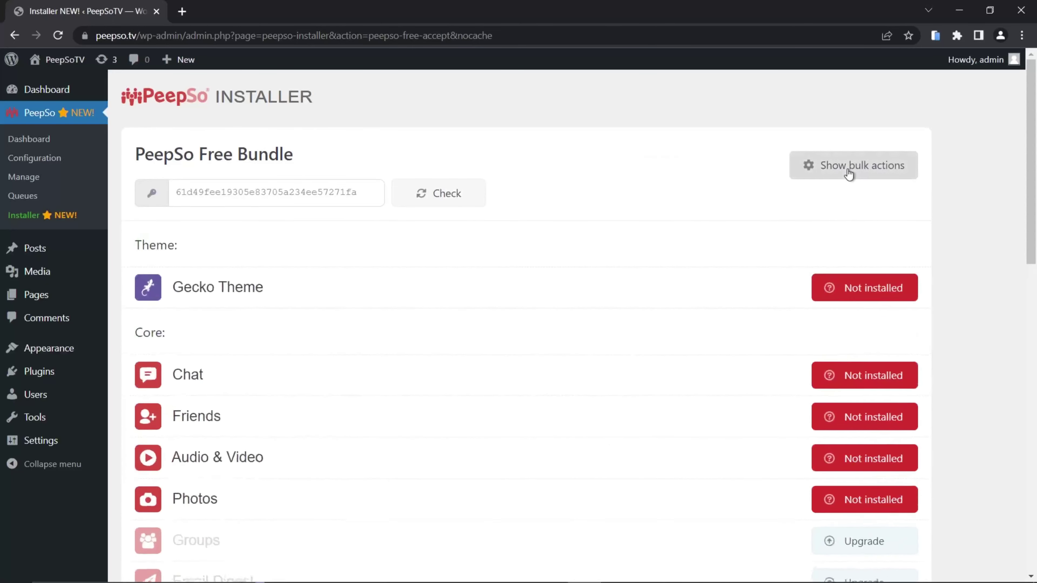
Show the bulk actions for the PeepSo Free Bundle, select all available items and install them.
left_click(849, 173)
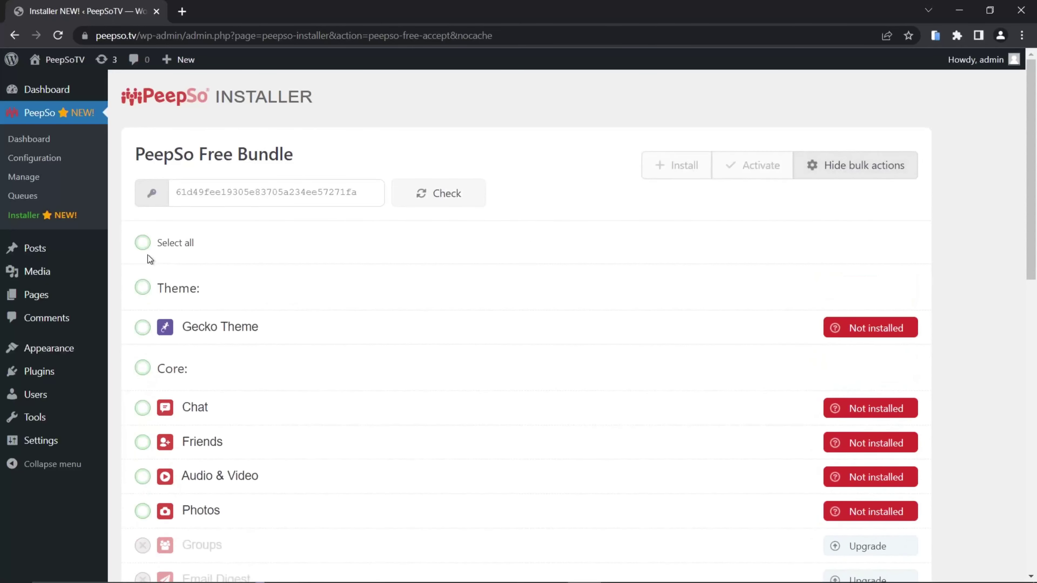
left_click(142, 243)
left_click(677, 165)
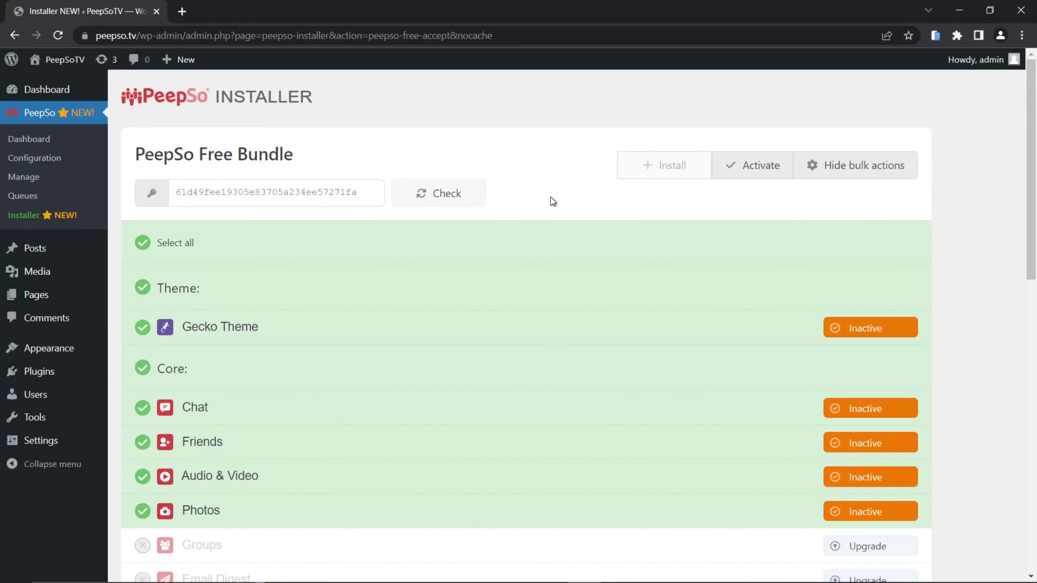
Bulk-activate the selected PeepSo Free Bundle items and agree to switch the site's theme to Gecko.
left_click(755, 171)
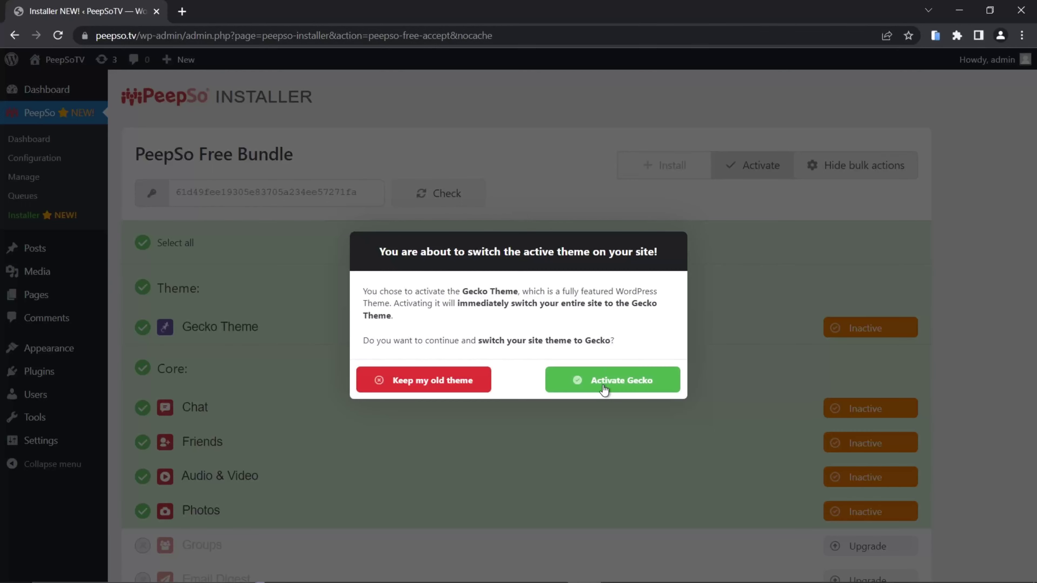
left_click(616, 381)
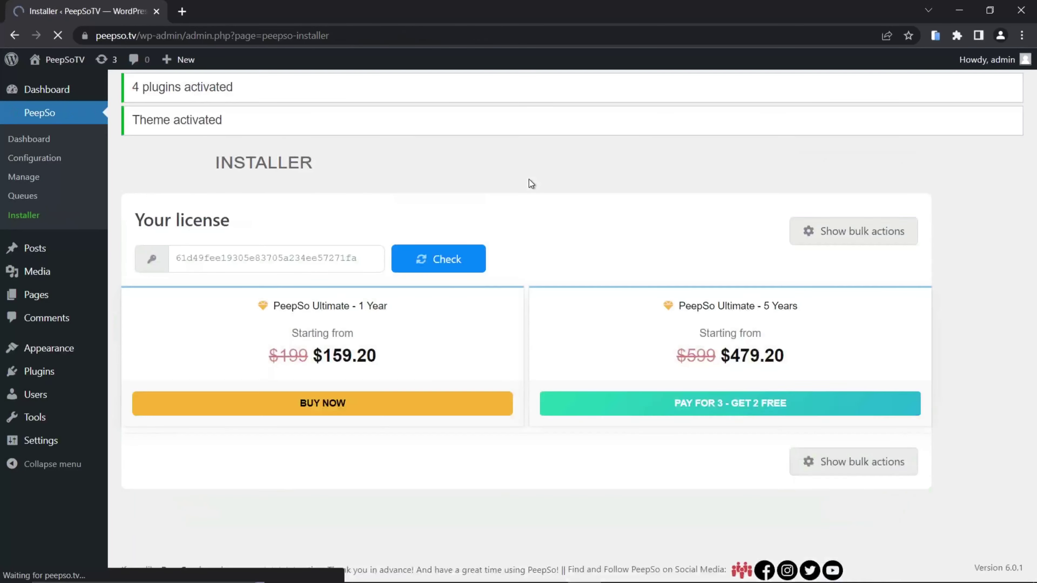
left_click_drag(242, 123, 130, 76)
Return to the WordPress dashboard, dismiss its welcome panel and open the list of installed themes.
mouse_move(61, 88)
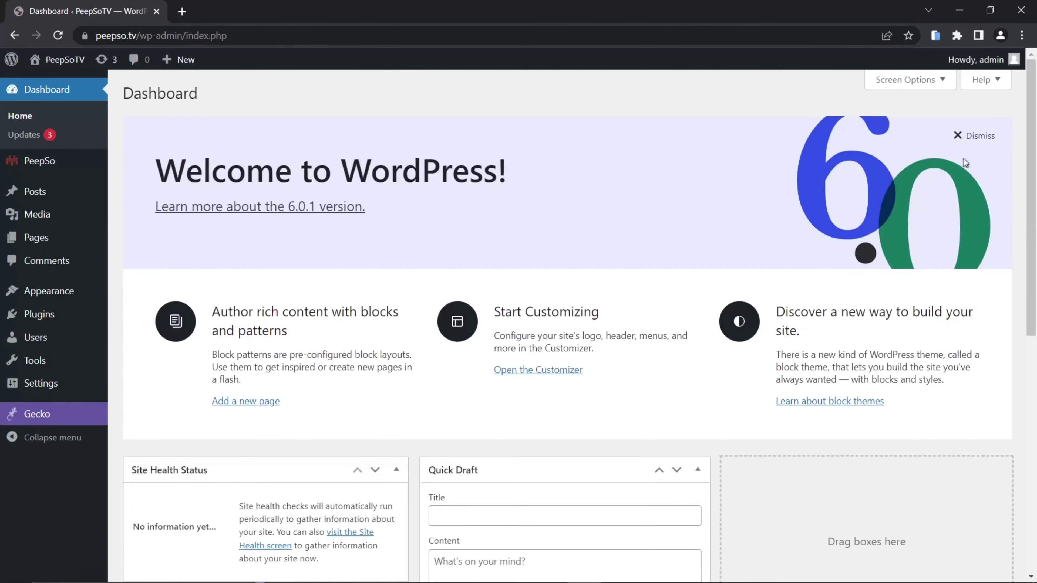
left_click(971, 138)
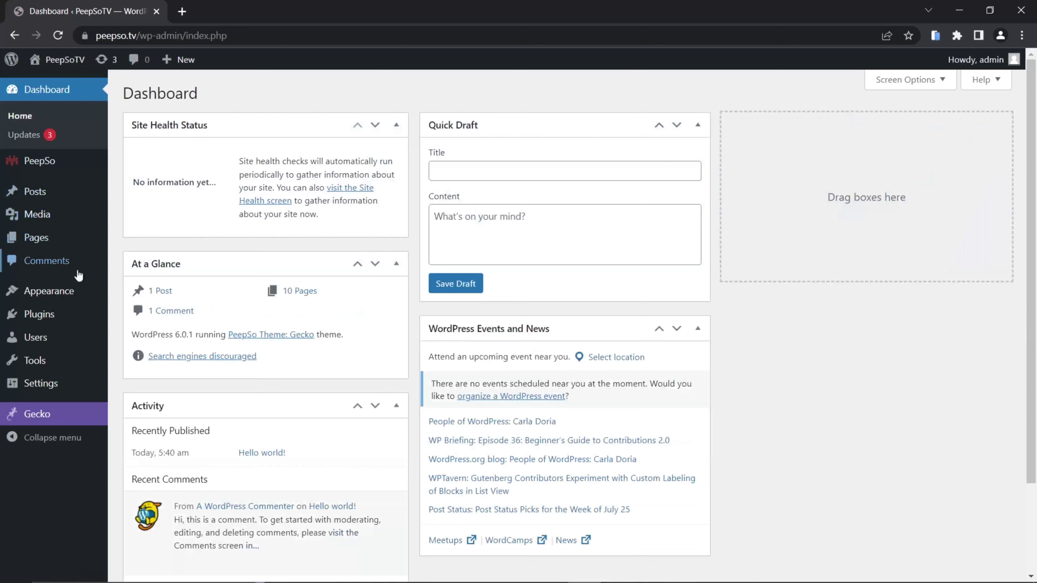
mouse_move(41, 421)
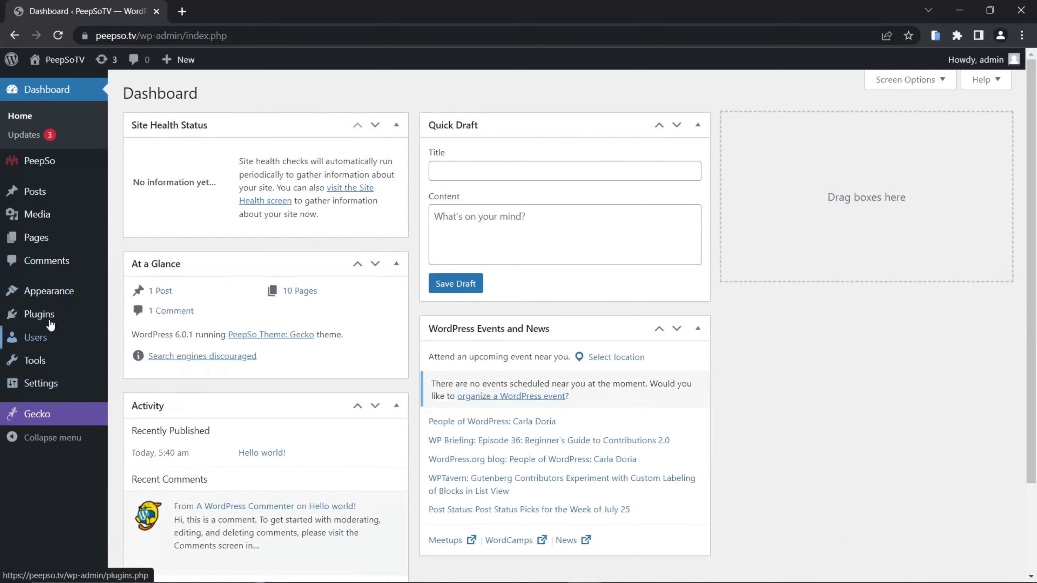
mouse_move(51, 296)
left_click(138, 295)
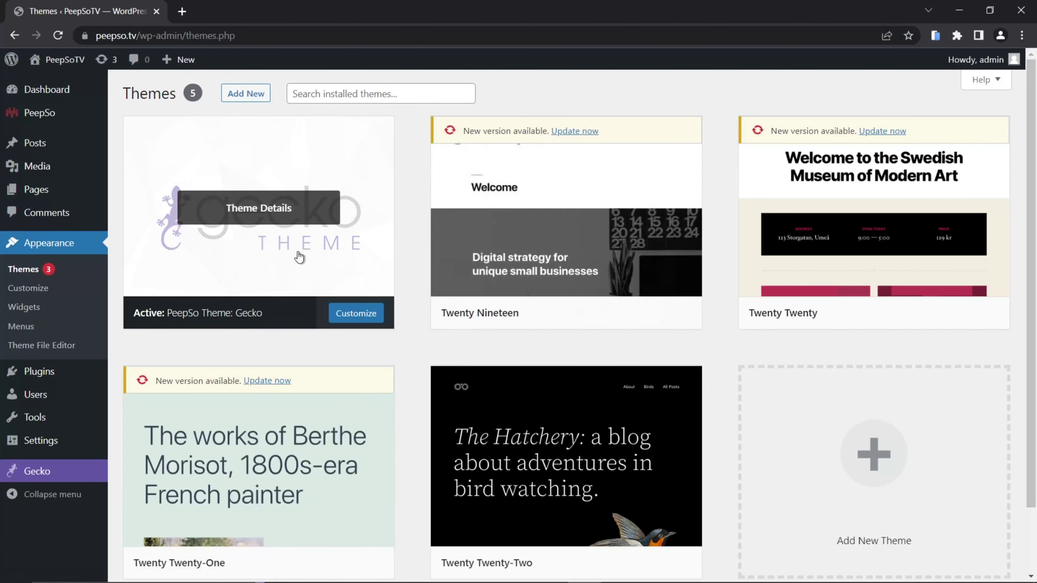
mouse_move(575, 269)
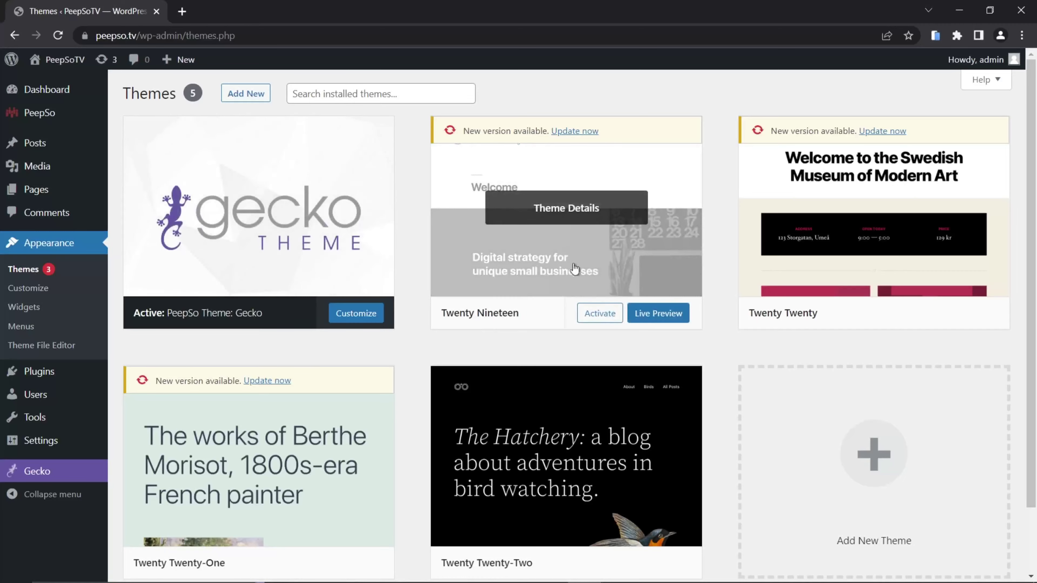
left_click(568, 211)
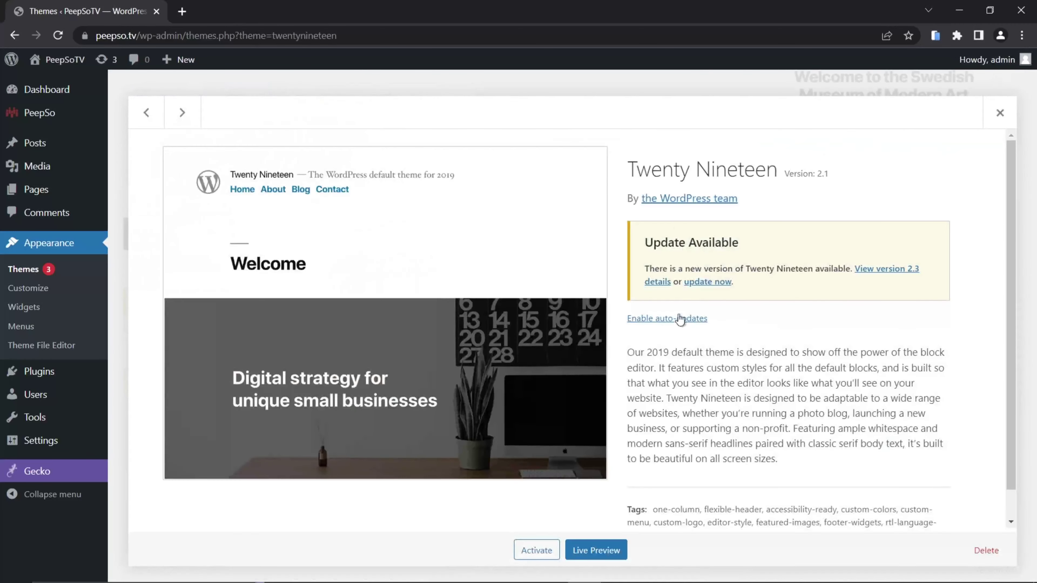
left_click(996, 112)
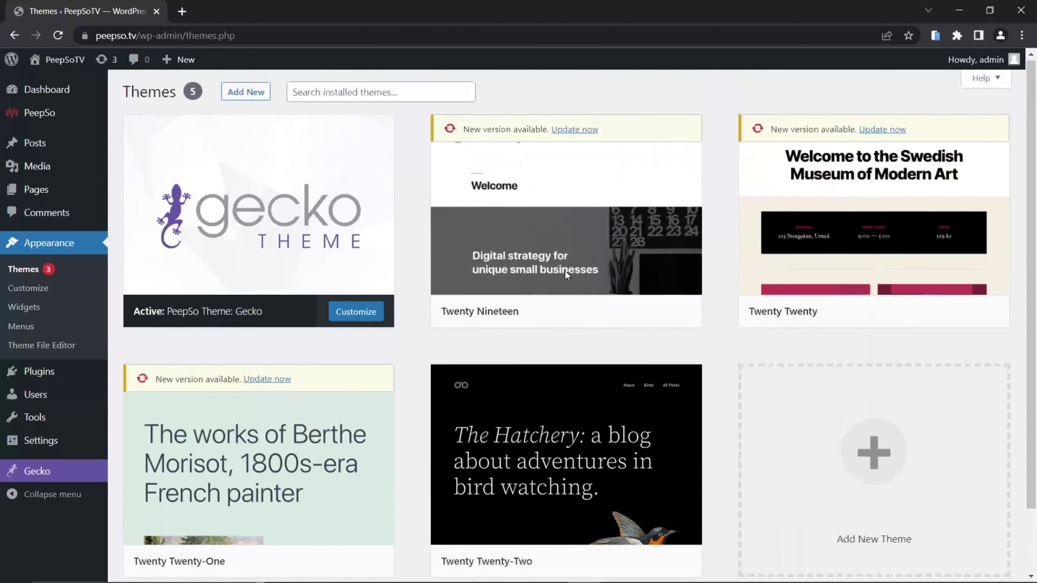
Delete the Twenty Nineteen theme from the installed themes.
mouse_move(580, 262)
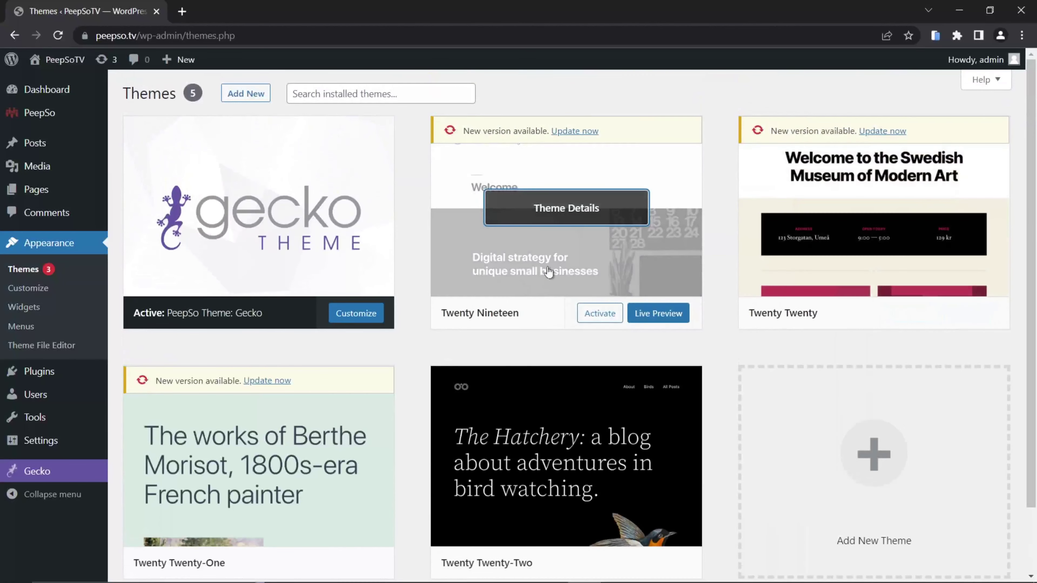
left_click(559, 210)
scroll(694, 367, "down", 1)
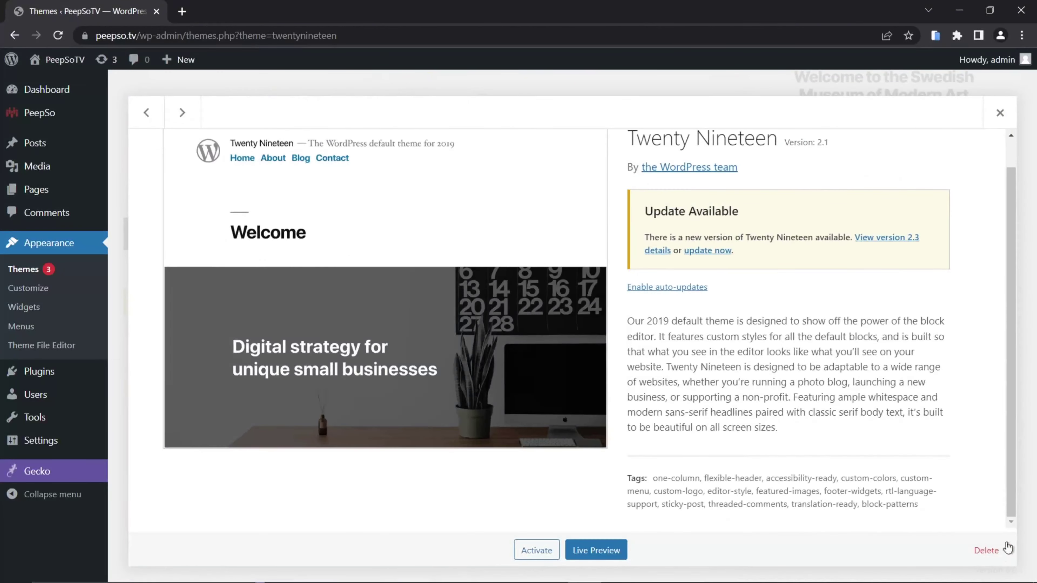
left_click(981, 554)
left_click(586, 139)
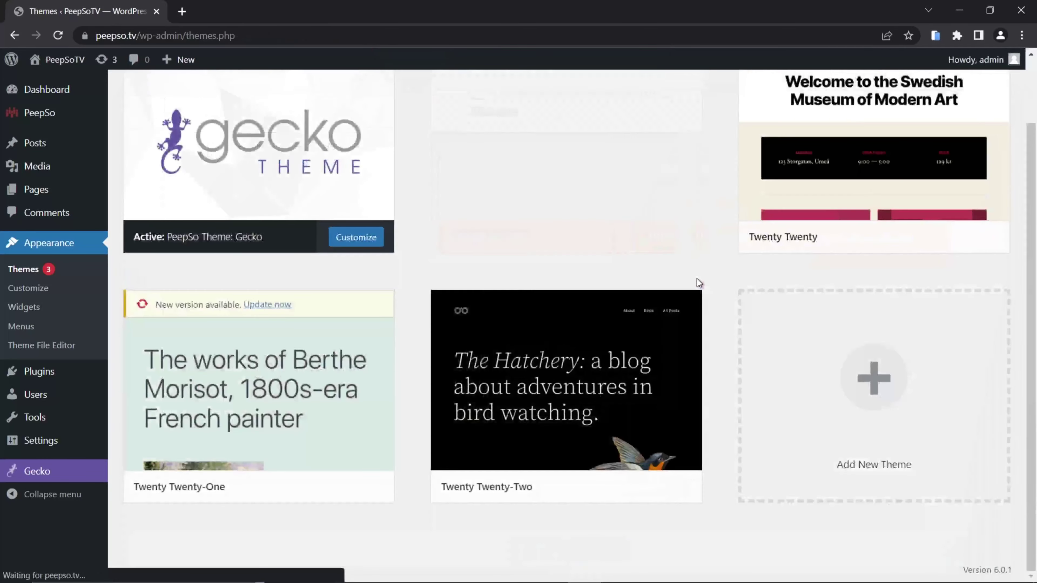
Delete the Twenty Twenty theme from the installed themes.
scroll(613, 253, "up", 1)
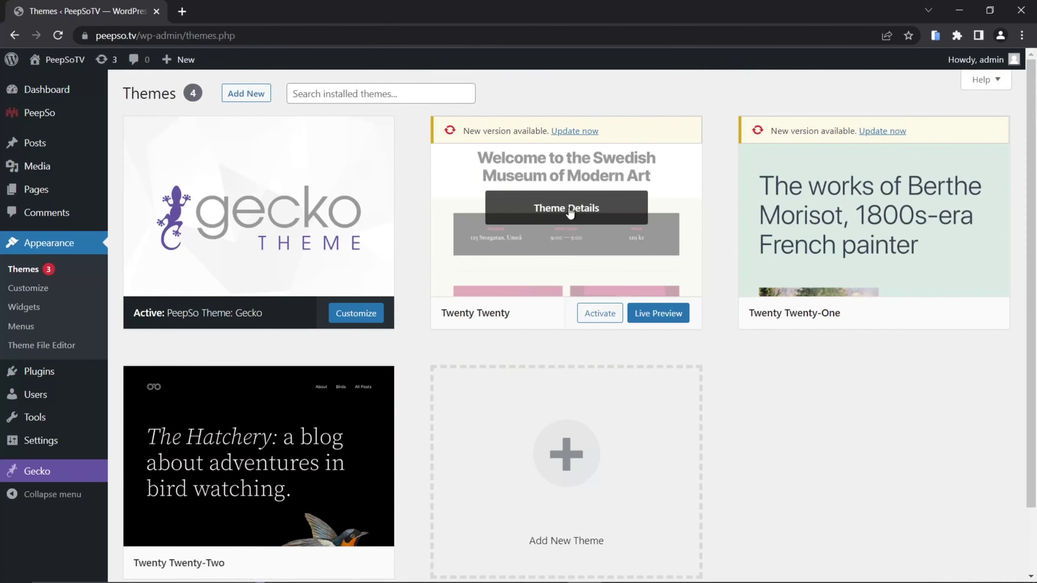
left_click(570, 212)
scroll(765, 379, "down", 2)
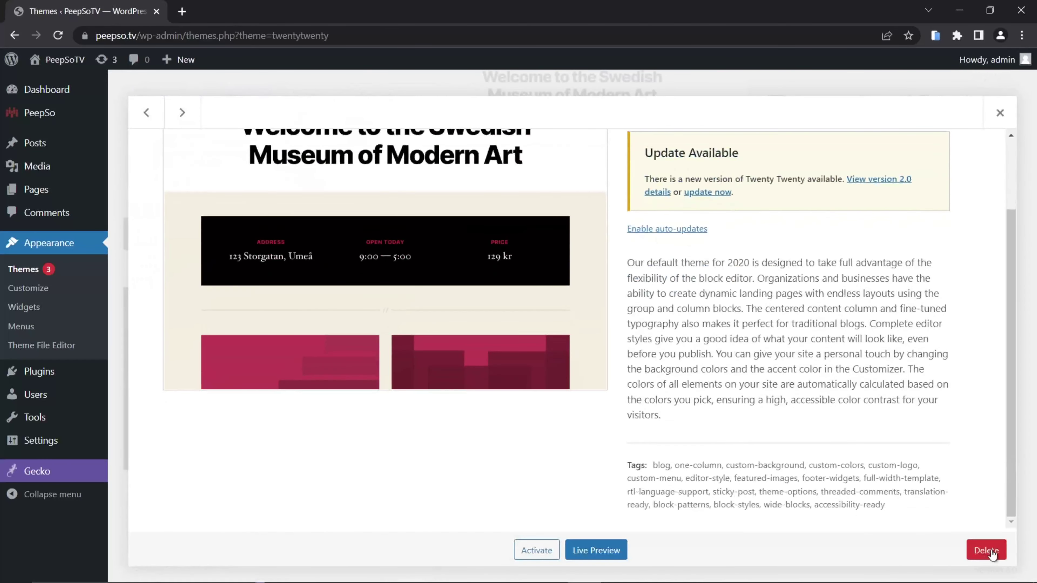
left_click(986, 550)
left_click(583, 142)
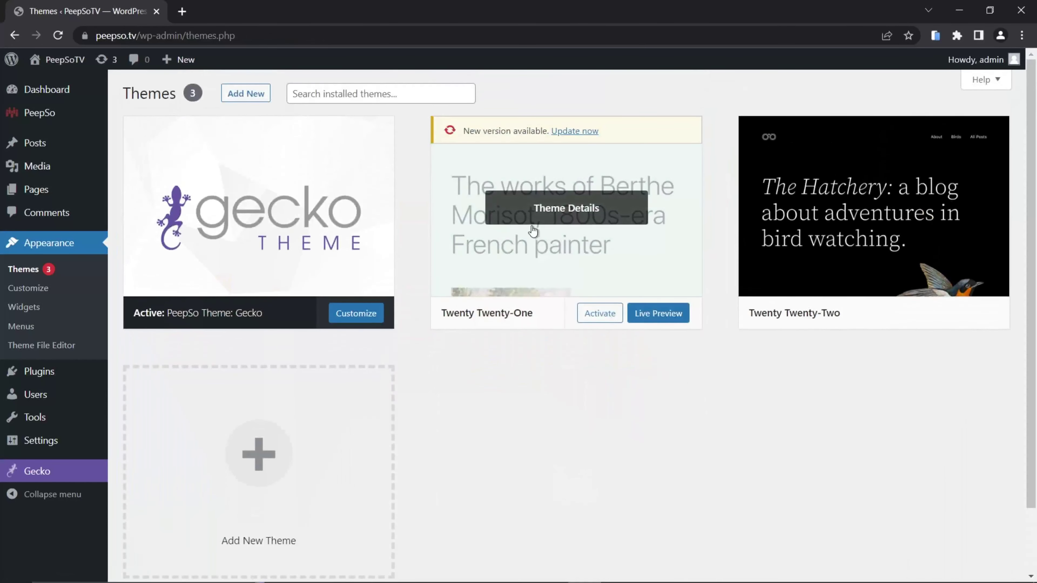
Delete the Twenty Twenty-One theme from the installed themes.
mouse_move(597, 221)
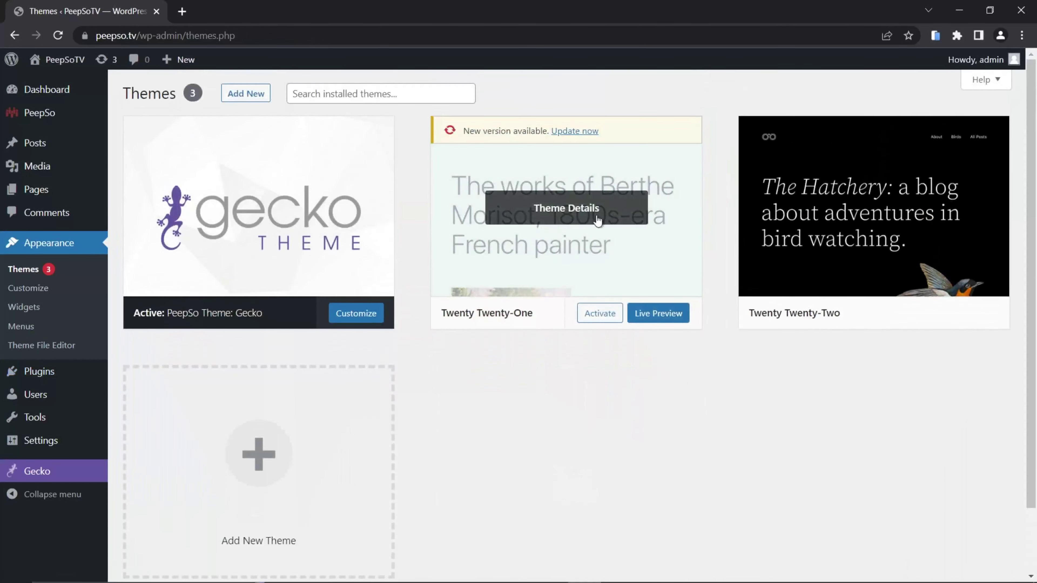
left_click(576, 212)
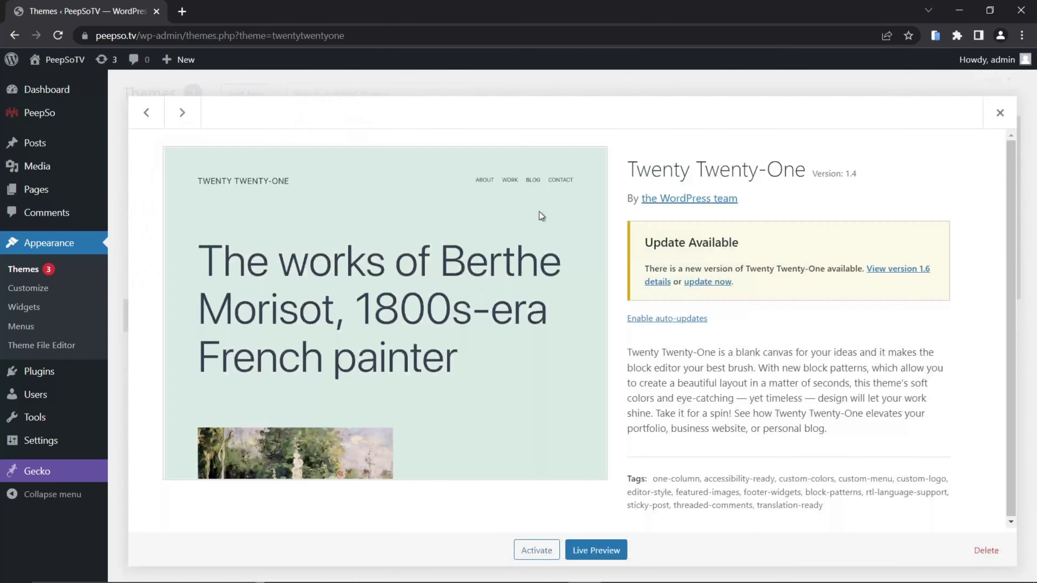
left_click(986, 550)
left_click(573, 141)
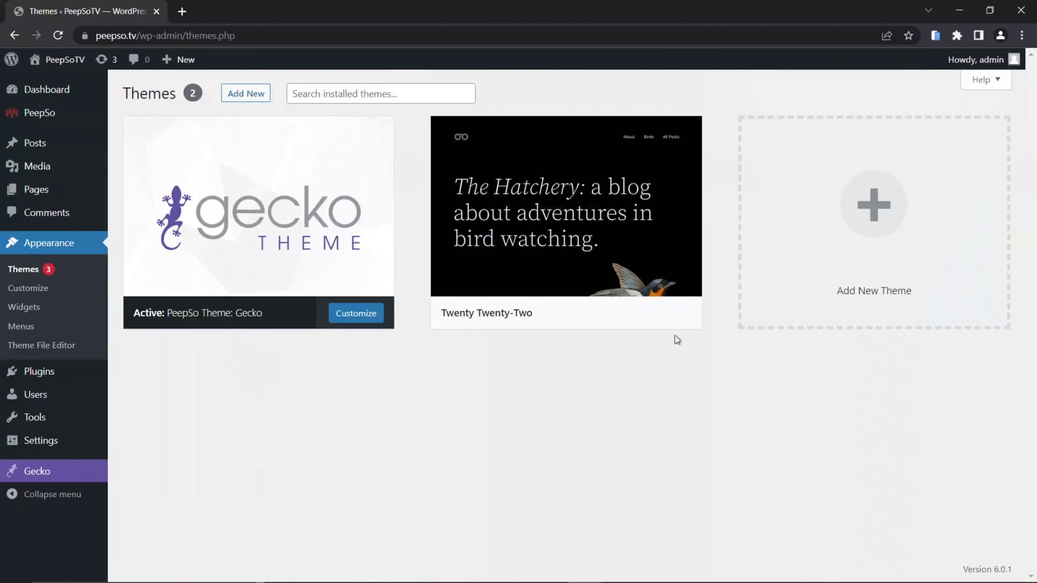
mouse_move(586, 167)
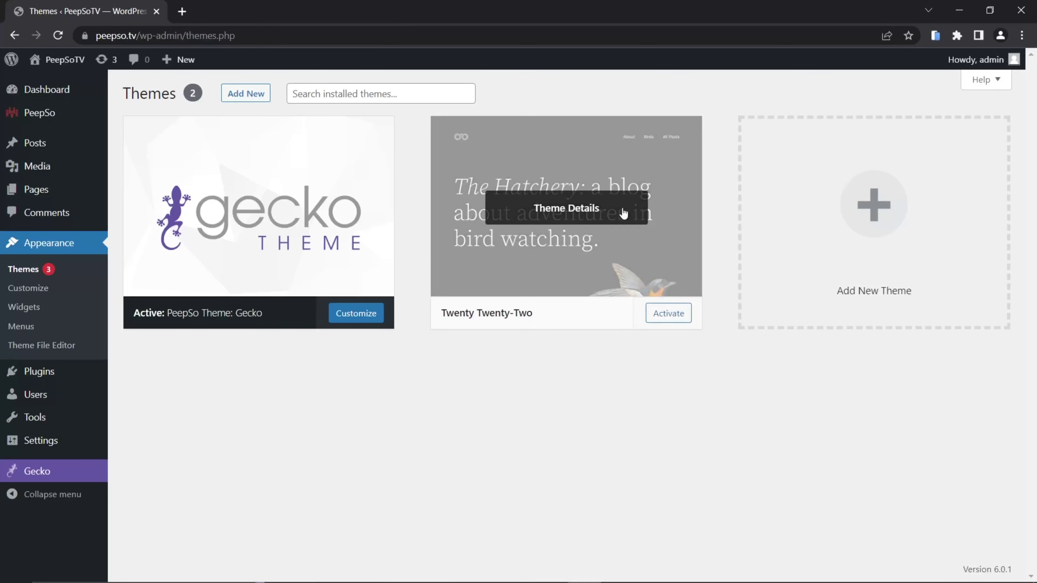
mouse_move(266, 134)
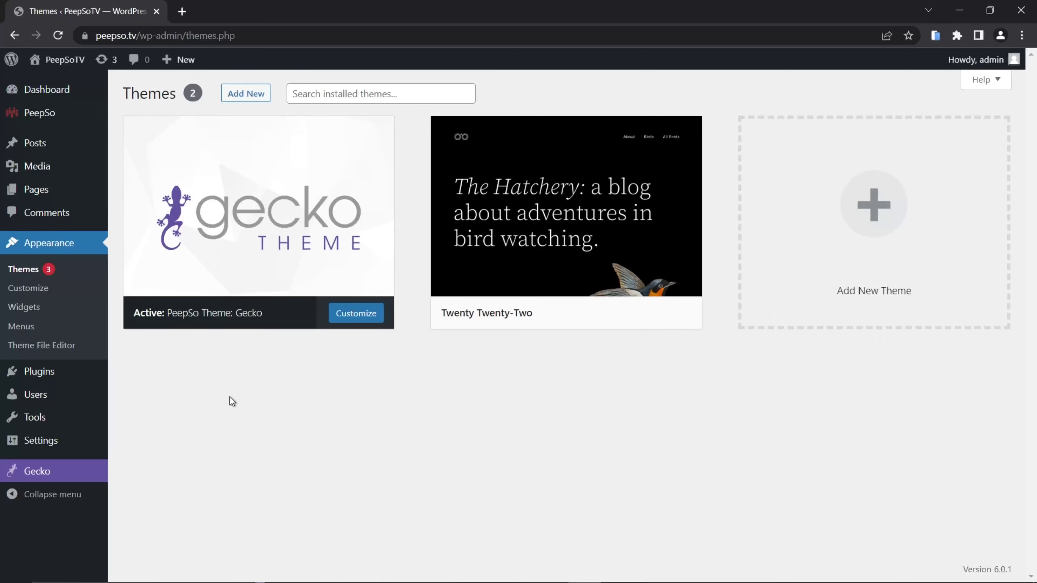
Open the PeepSoTV site's front end in a new browser tab and view its home page.
mouse_move(629, 139)
mouse_move(66, 59)
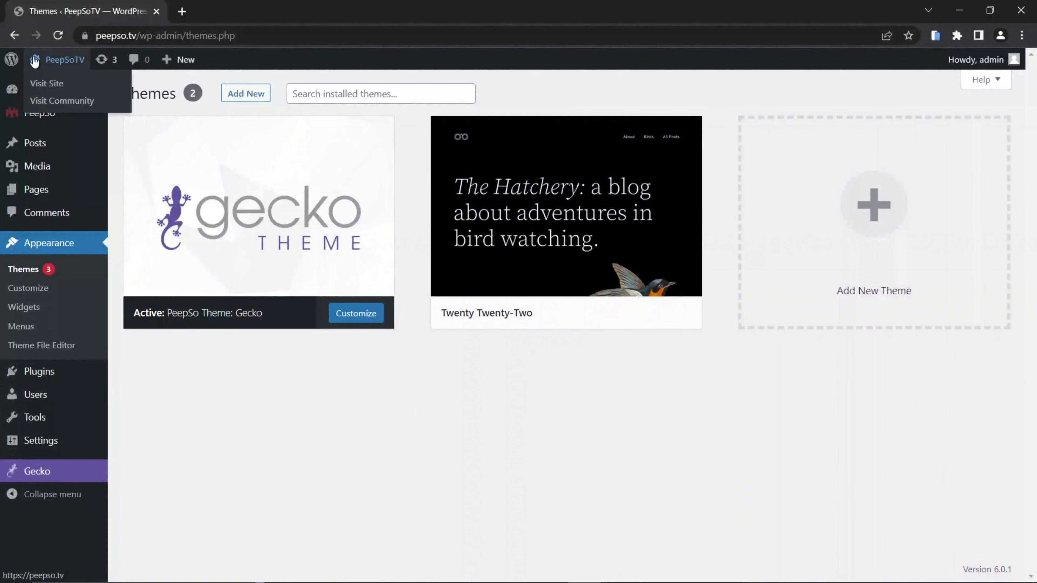
right_click(66, 98)
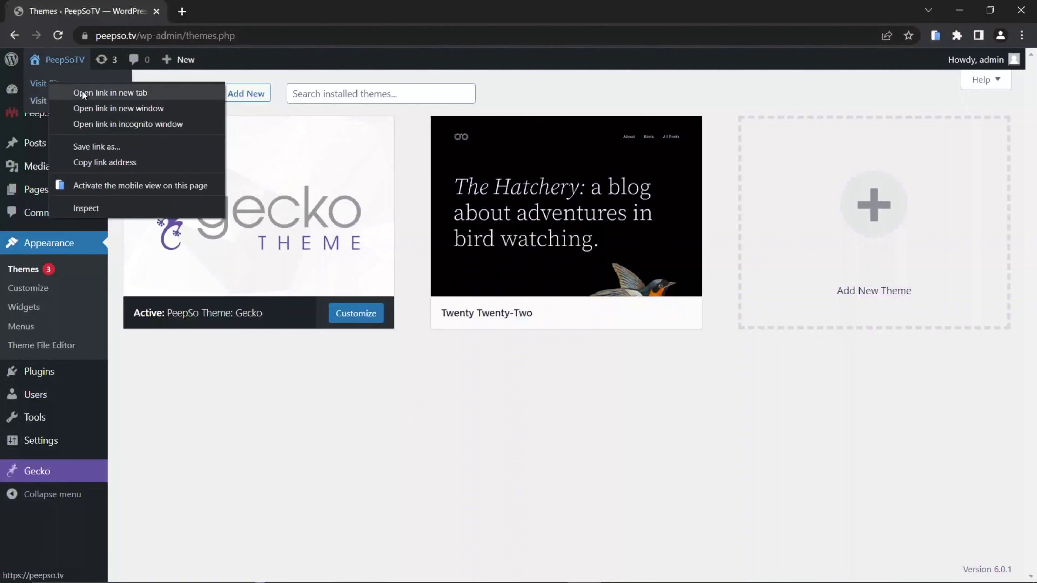
left_click(98, 107)
left_click(253, 17)
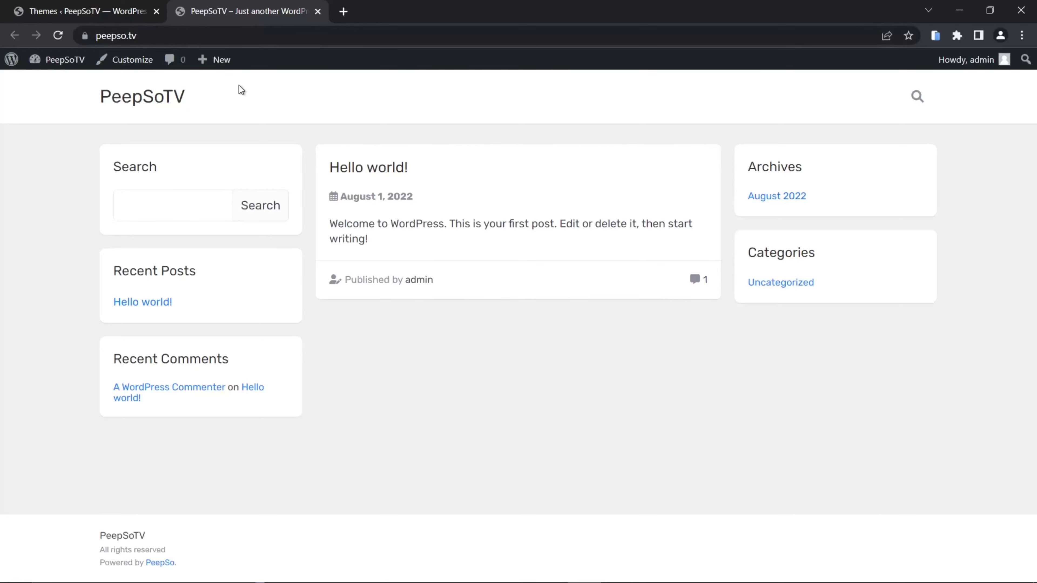
Start a new page in the WordPress admin tab and close the block editor's welcome guide.
left_click(93, 12)
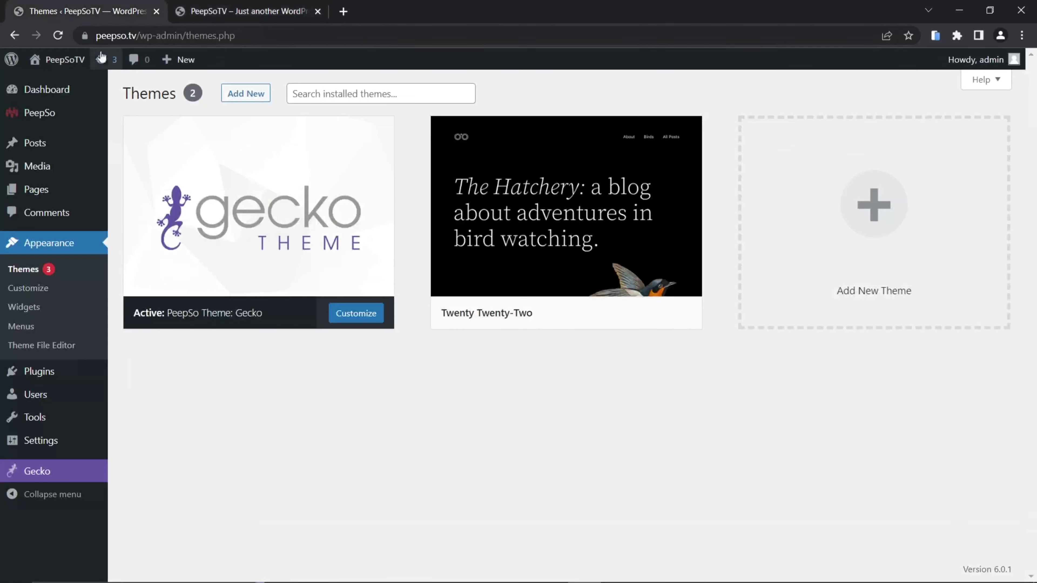
mouse_move(37, 200)
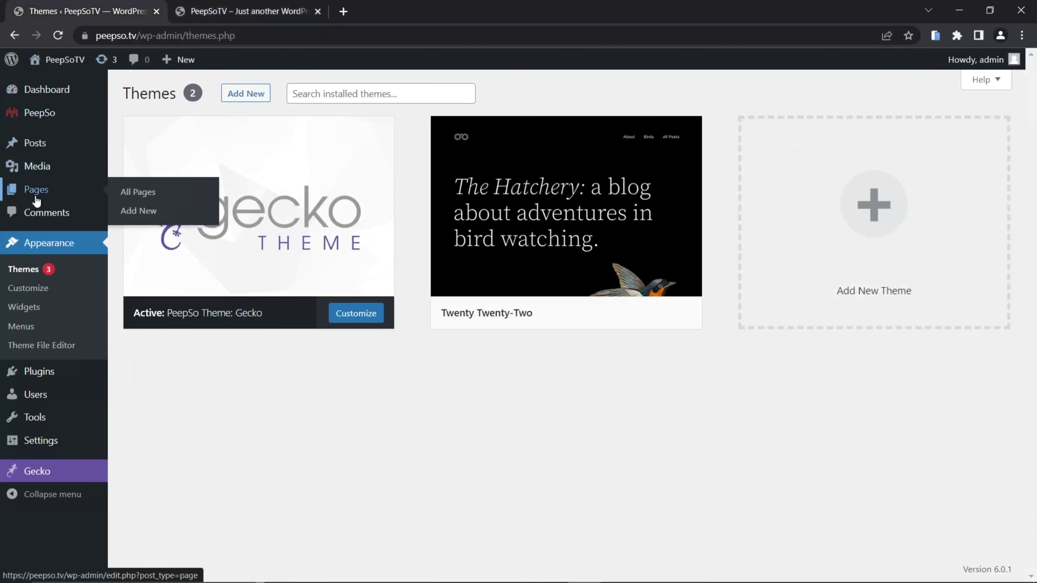
left_click(136, 211)
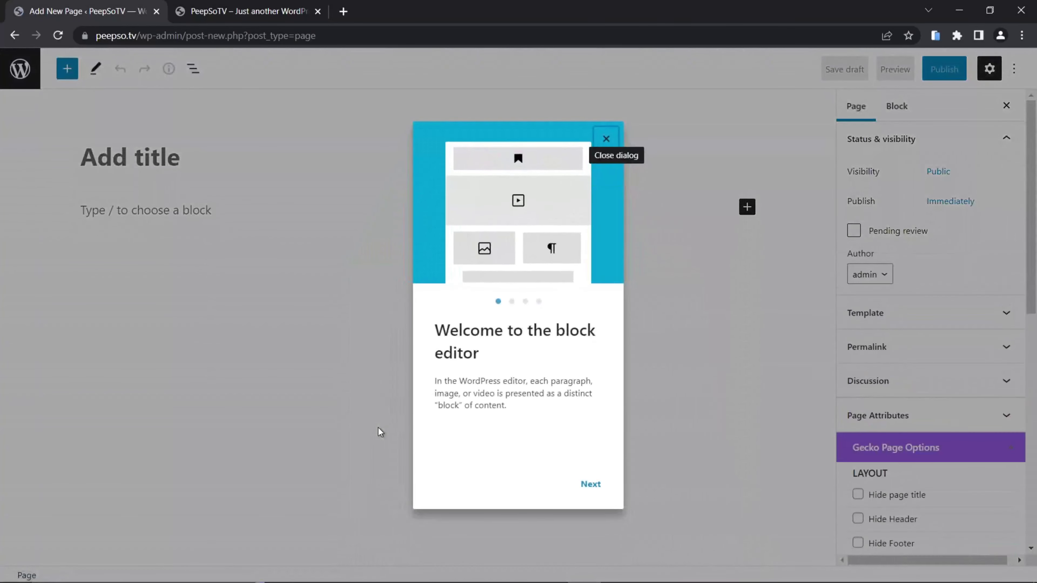
left_click(261, 12)
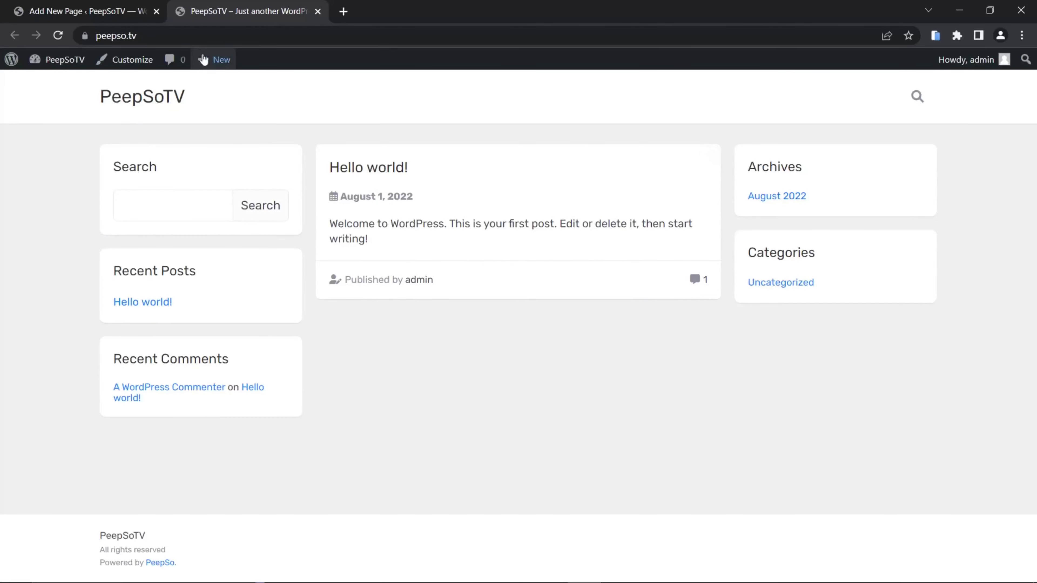
key("ctrl+Page_Up")
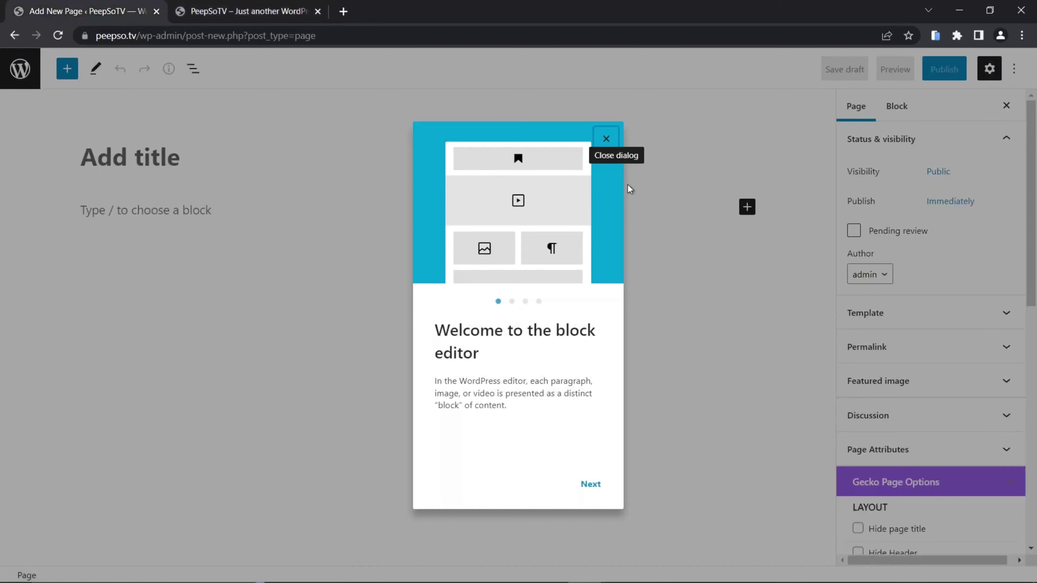
left_click(605, 139)
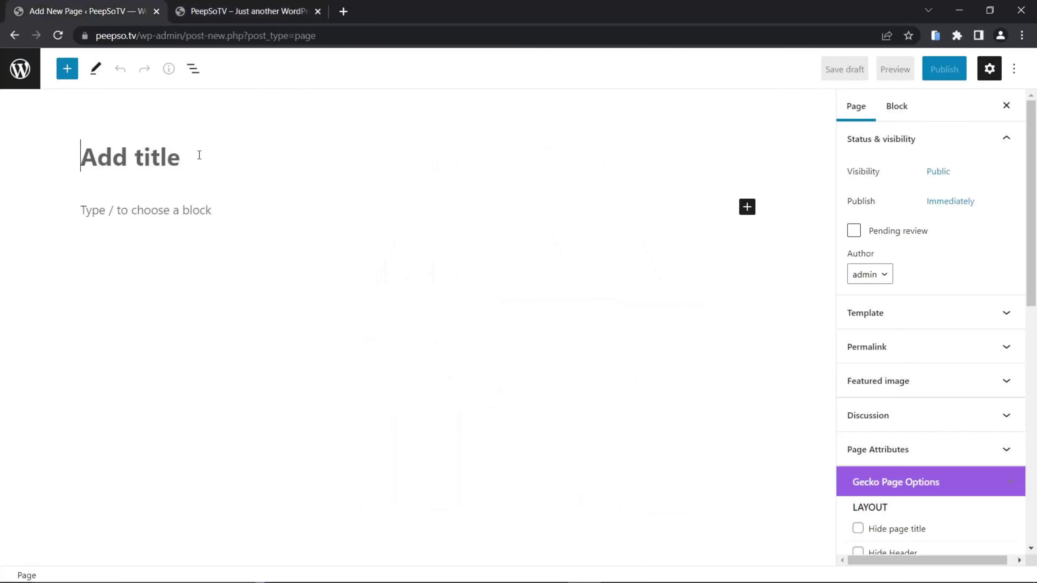
Start a fresh page titled "Blog", publish it, and return to the list of all pages.
left_click(38, 67)
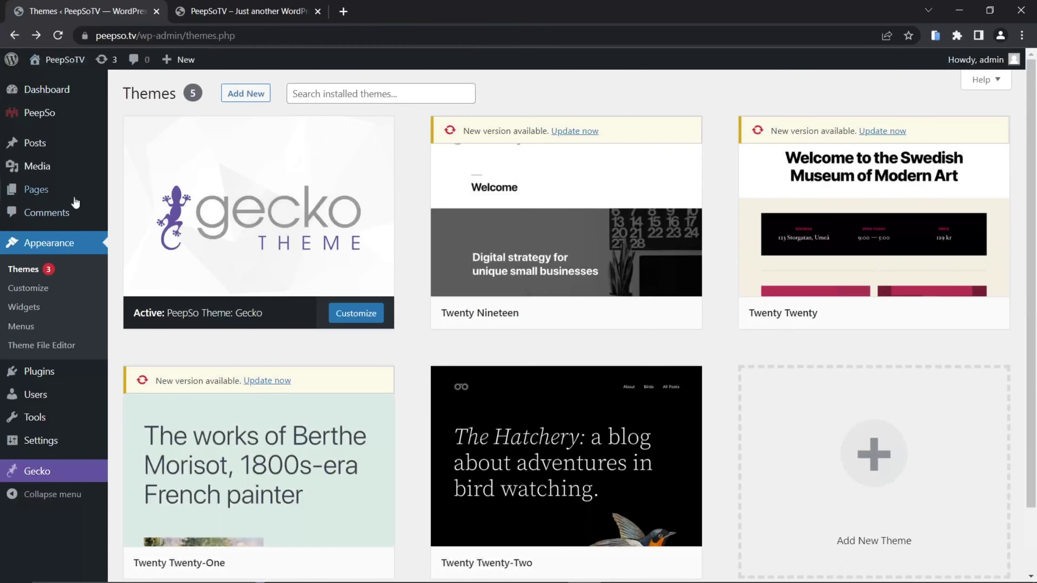
mouse_move(65, 166)
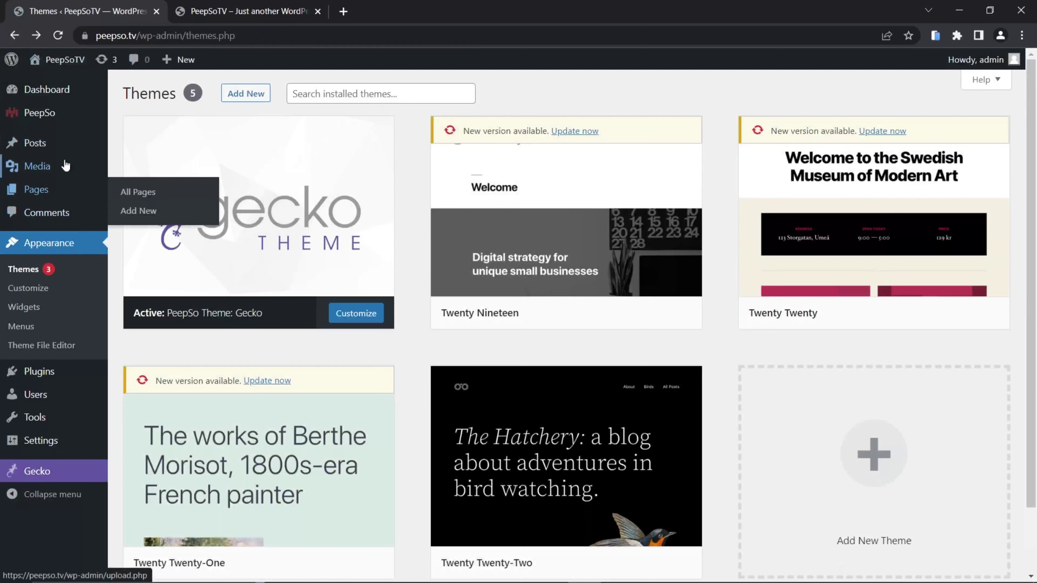
mouse_move(30, 192)
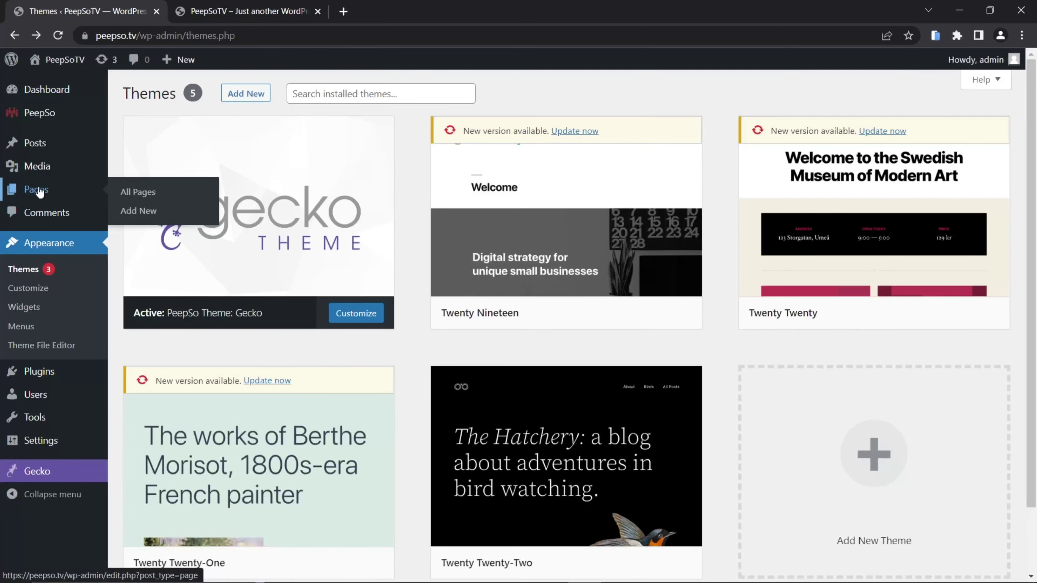
left_click(131, 220)
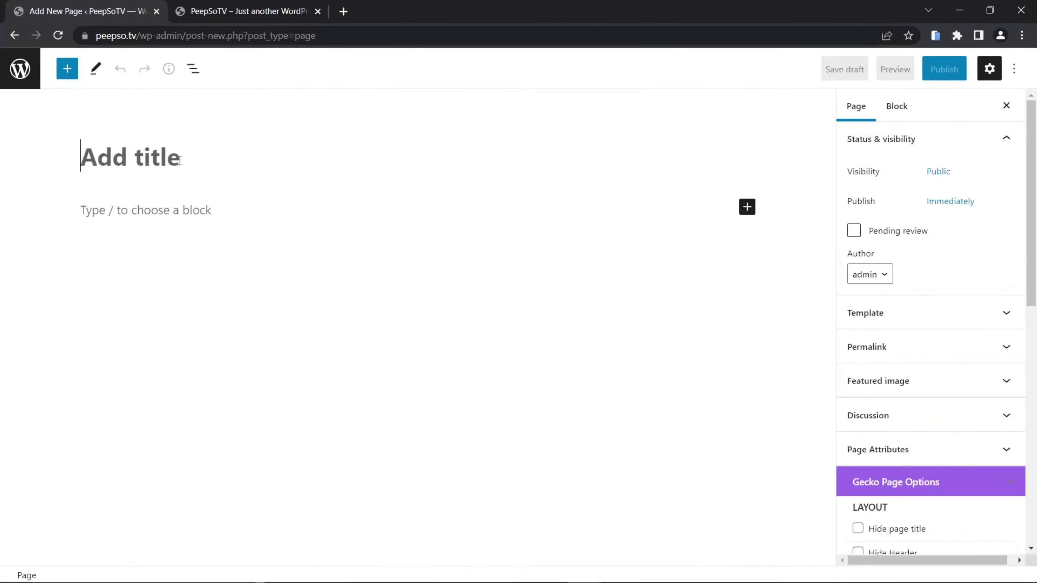
type("Blog")
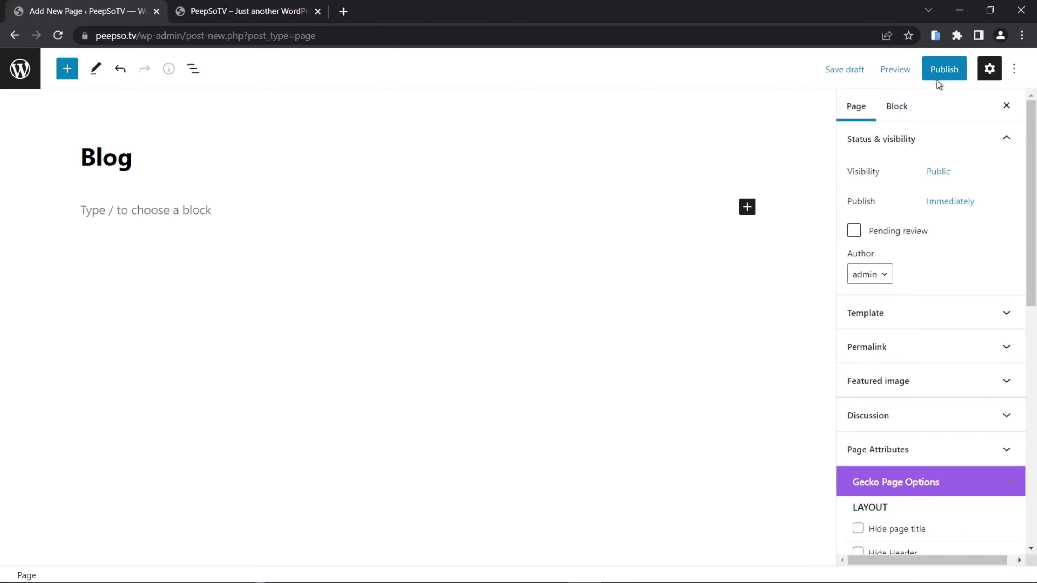
left_click(940, 69)
left_click(919, 73)
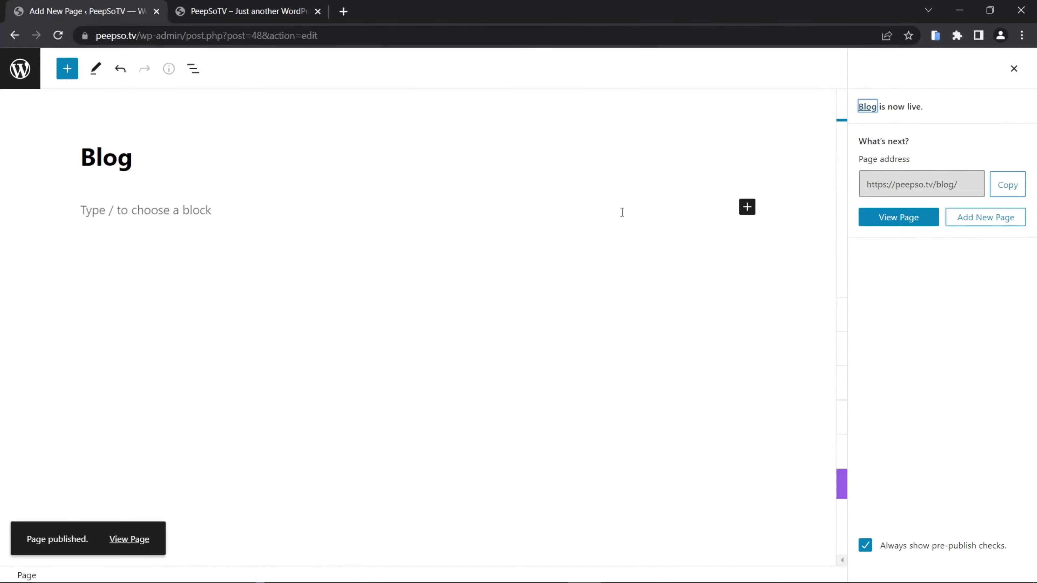
left_click(1013, 69)
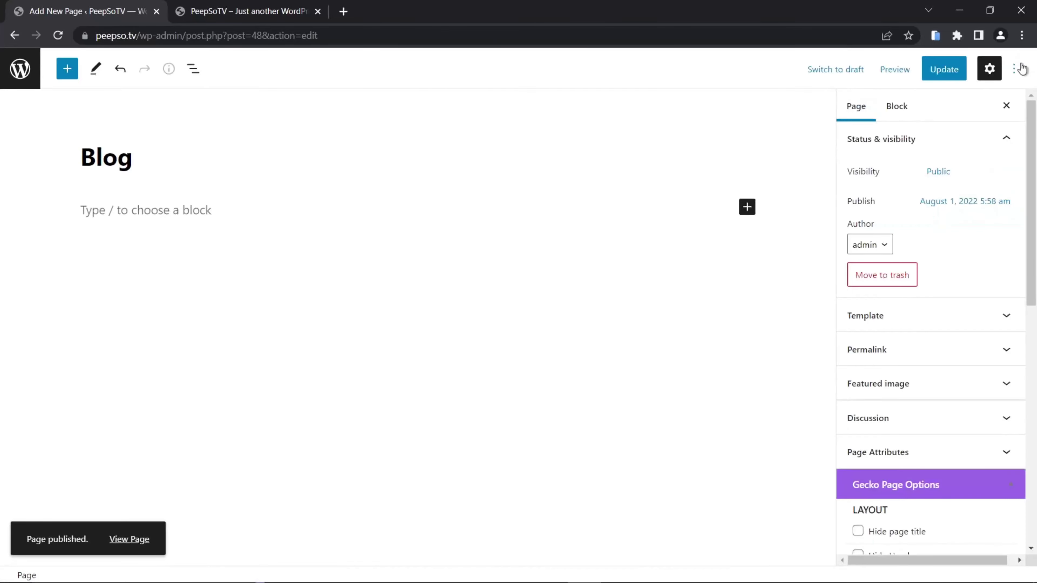
left_click(20, 69)
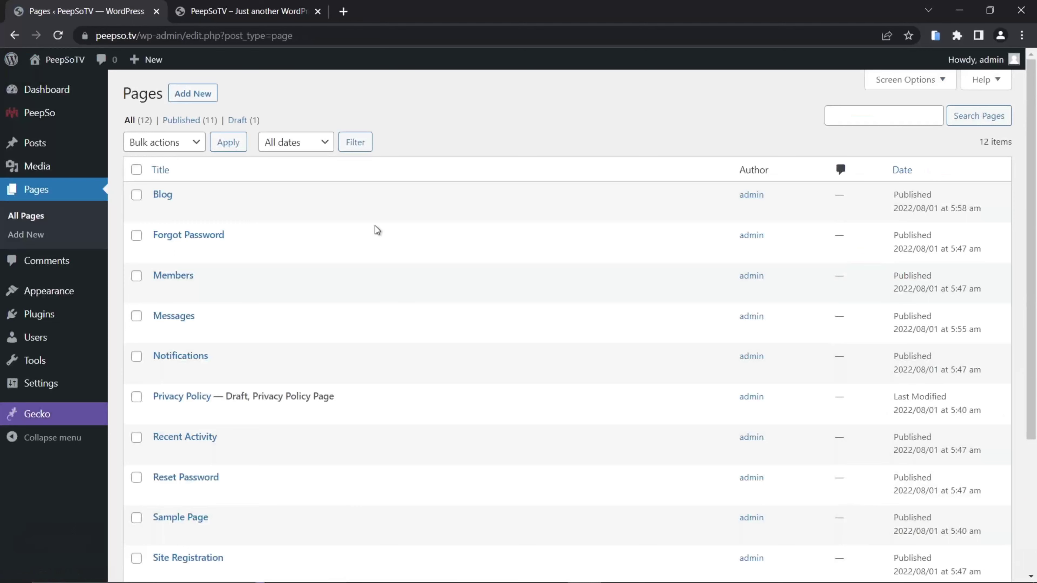
mouse_move(255, 197)
Open the site's general settings and review the membership, default role, language, timezone and date format options.
mouse_move(36, 390)
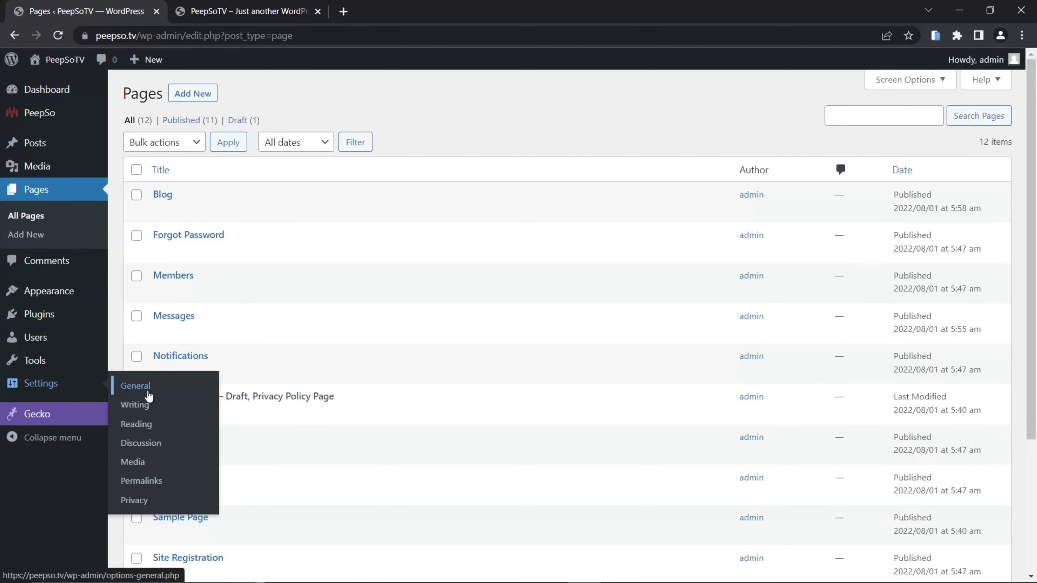
left_click(136, 385)
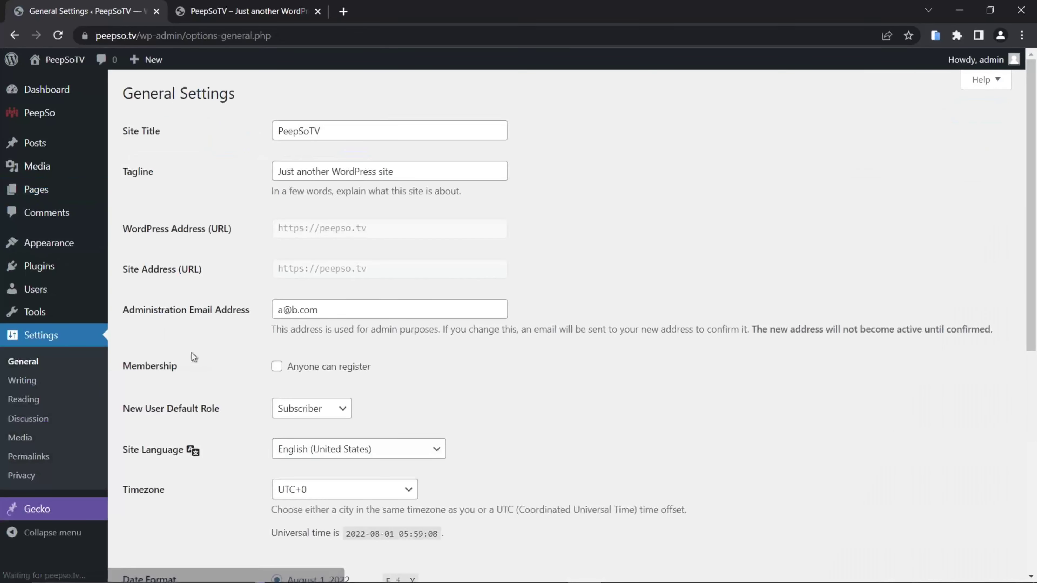
scroll(393, 272, "down", 2)
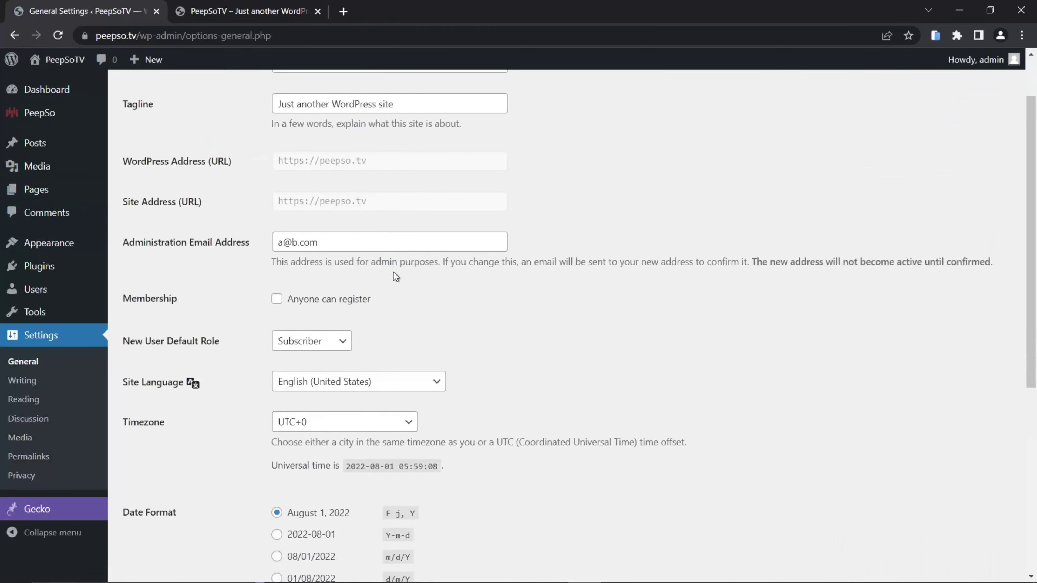
scroll(458, 294, "down", 2)
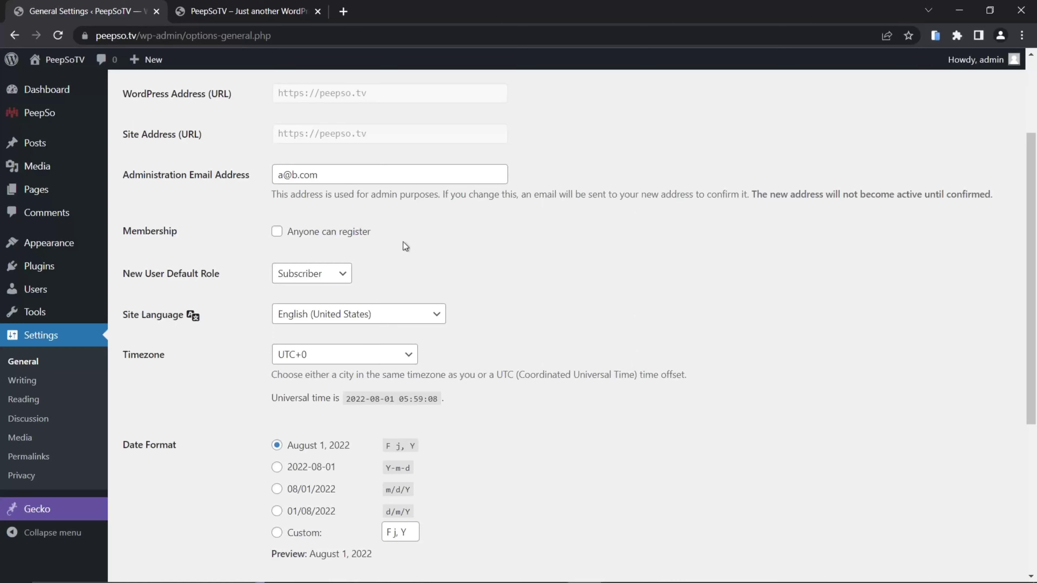
scroll(497, 271, "down", 6)
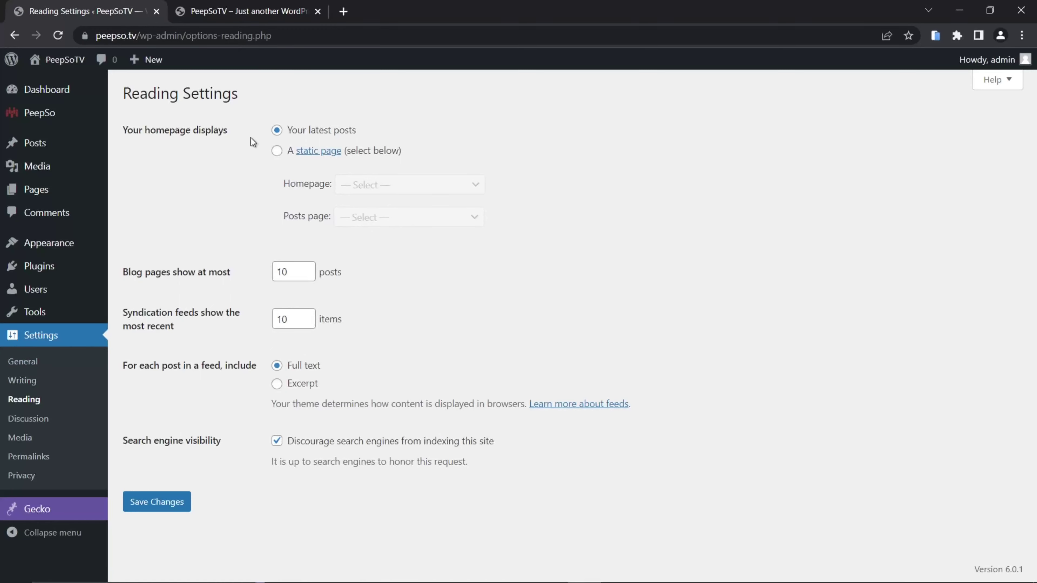
Set the homepage to a static page using Recent Activity, assign Blog as the posts page, and save the reading settings.
left_click(277, 151)
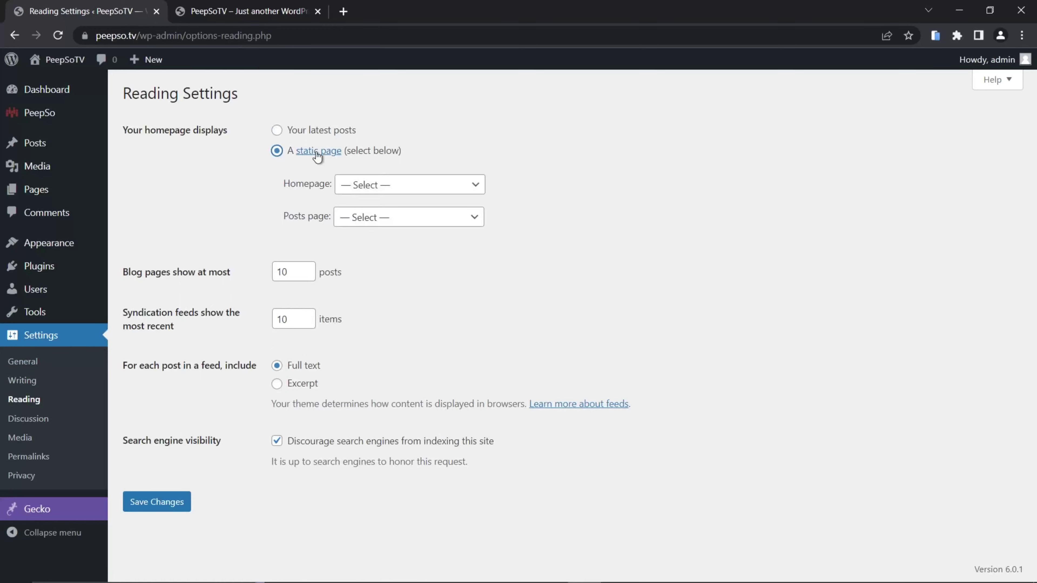
left_click(473, 187)
left_click(377, 282)
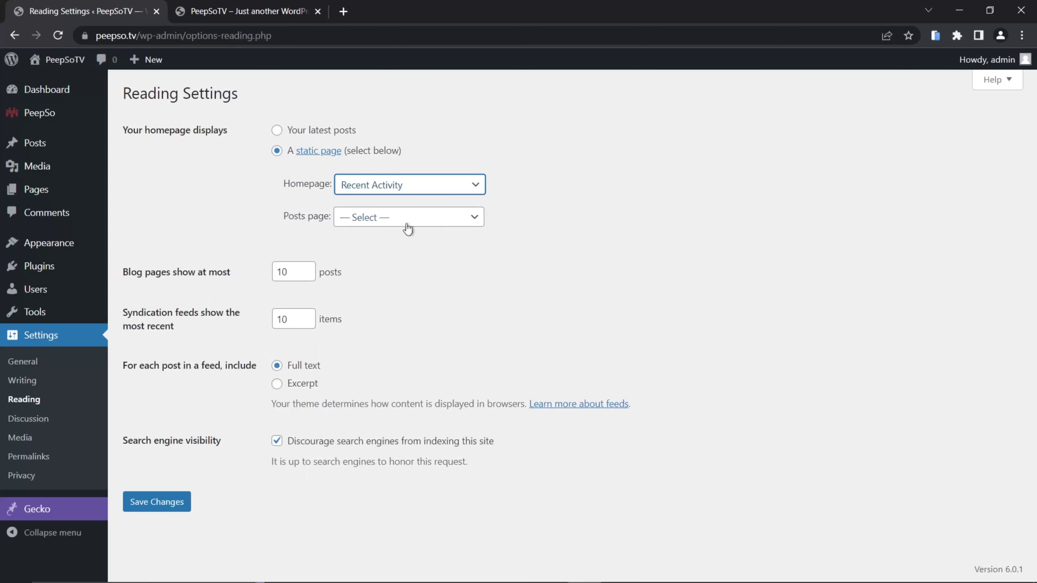
left_click(469, 219)
left_click(362, 248)
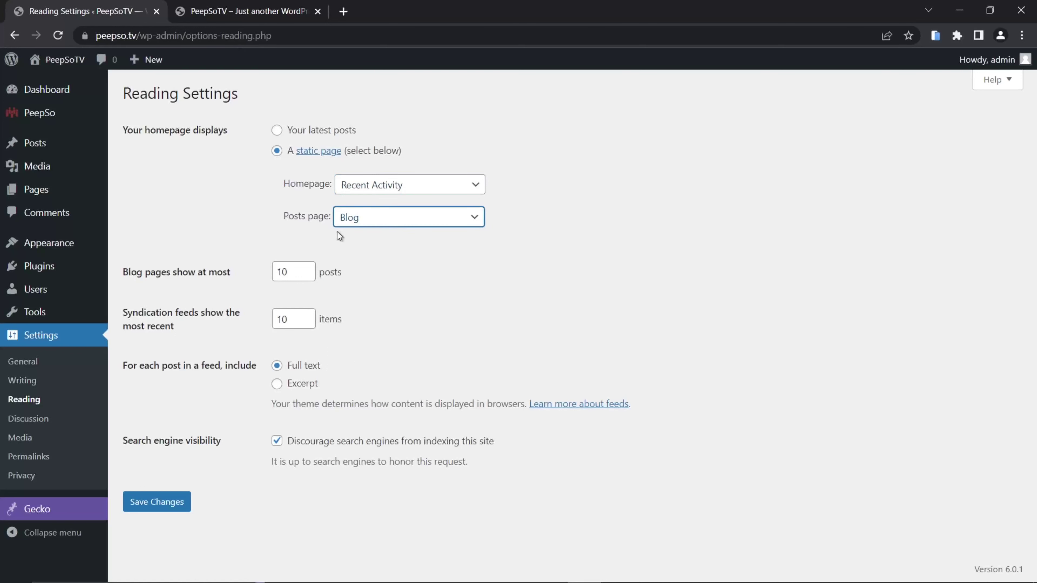
left_click(161, 505)
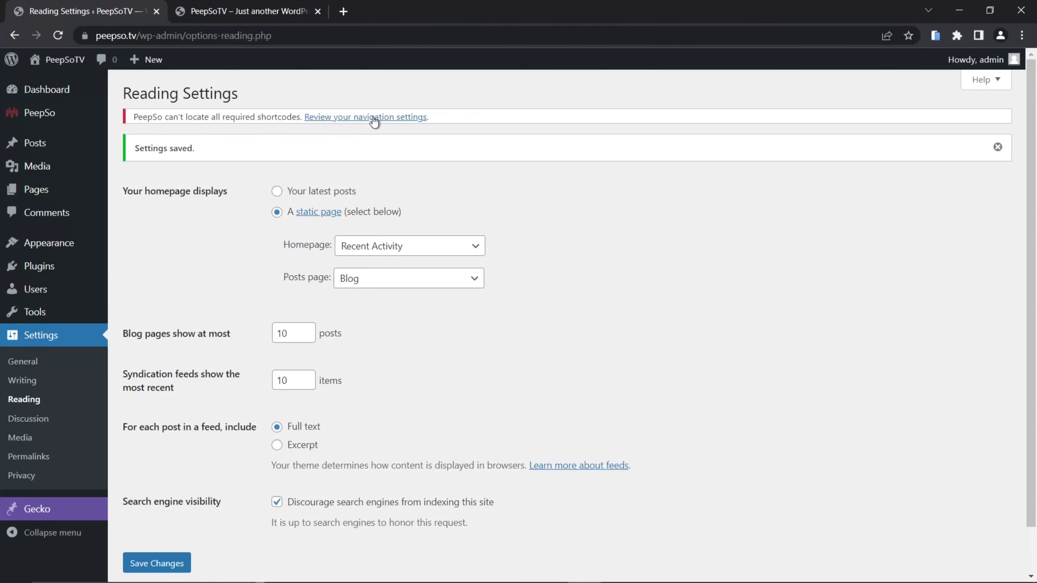
Open PeepSo's navigation settings from the shortcode notice, set the Home page to Front Page, and save the settings.
left_click(392, 118)
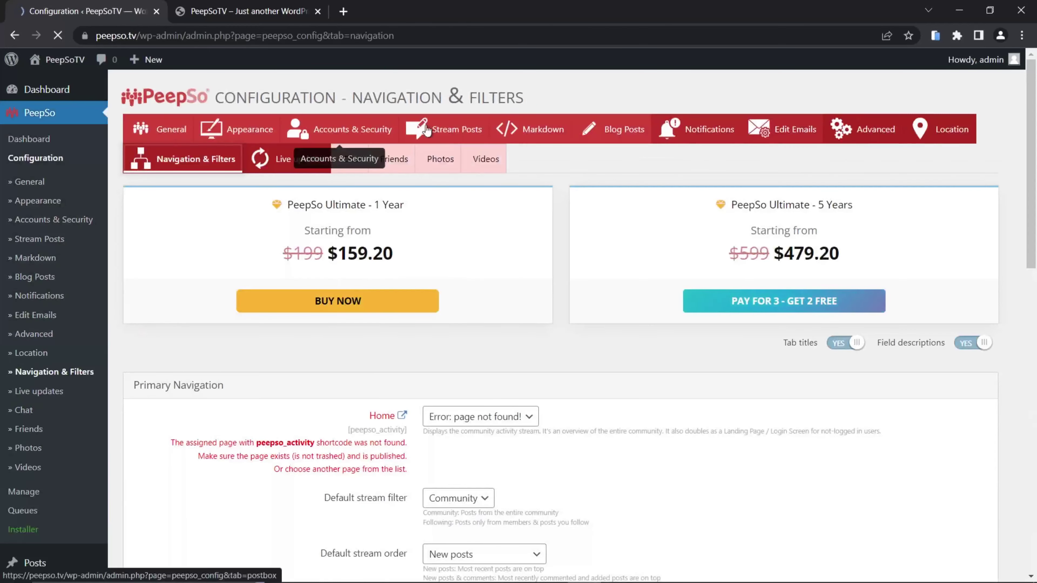
scroll(538, 288, "down", 5)
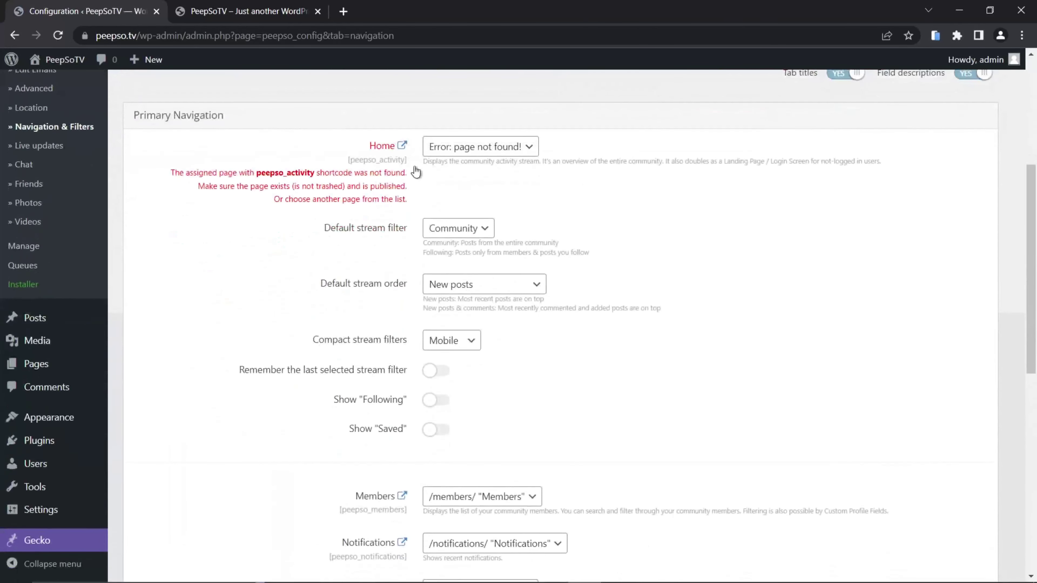
left_click(532, 149)
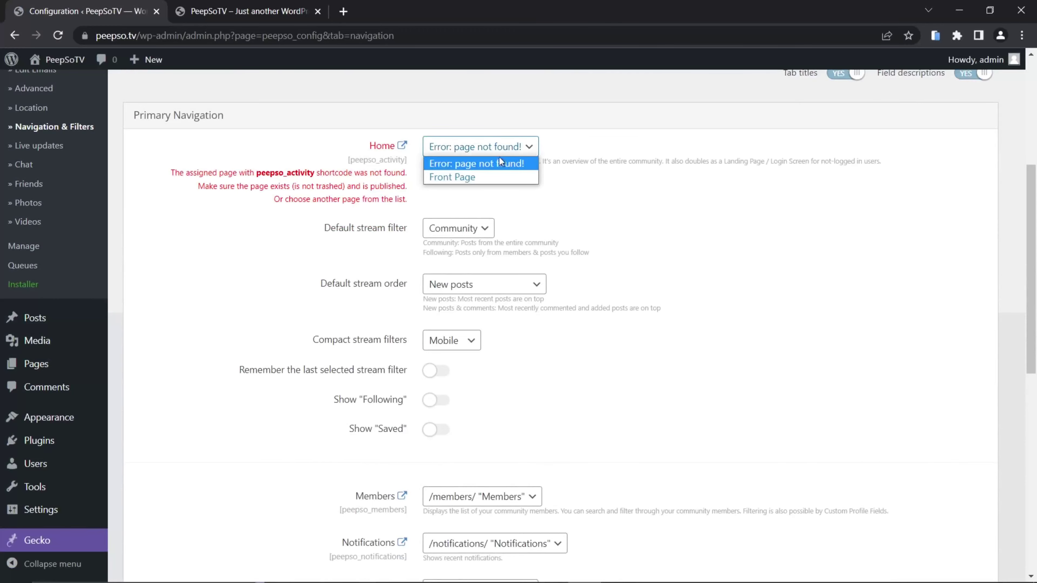
left_click(441, 178)
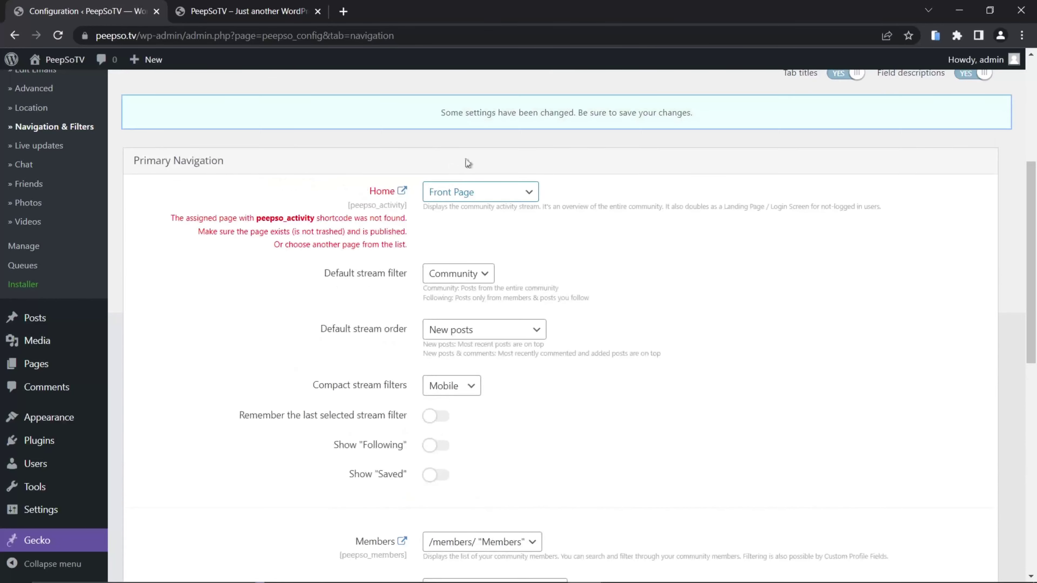
scroll(528, 297, "down", 10)
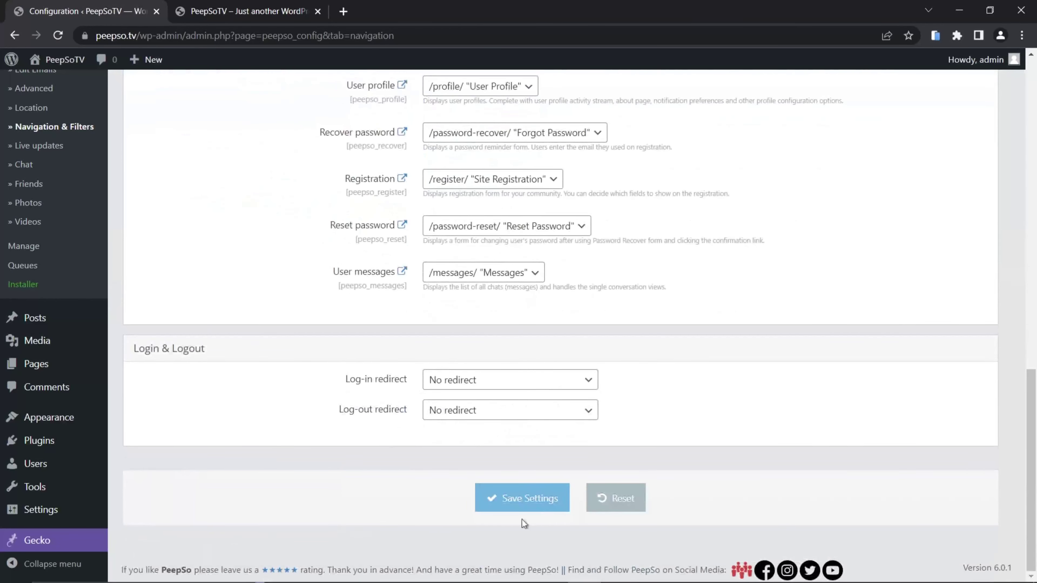
left_click(524, 499)
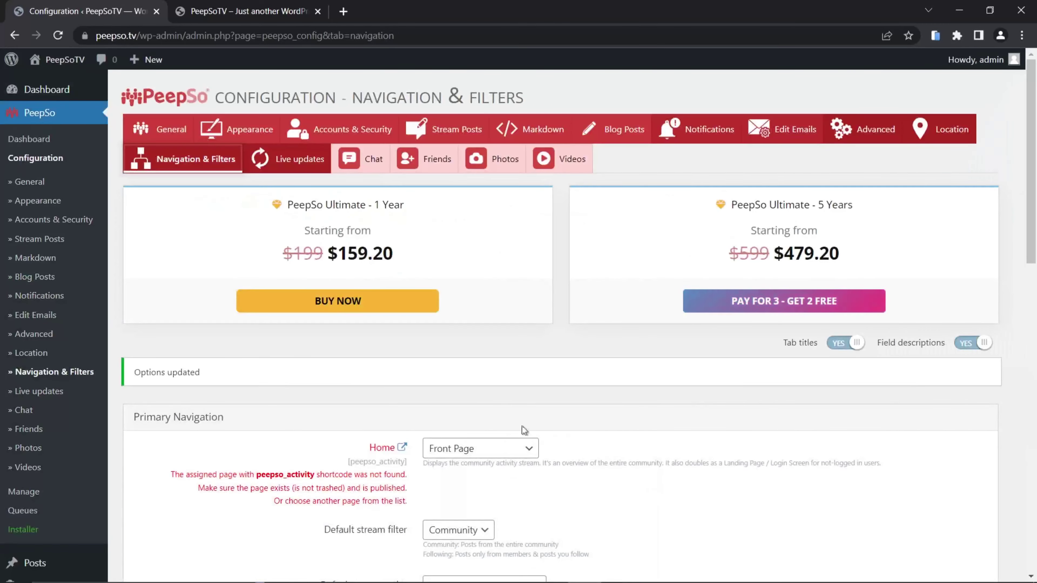
Save the PeepSo navigation settings again and check the Home entry under Primary Navigation for the shortcode error.
scroll(523, 430, "down", 3)
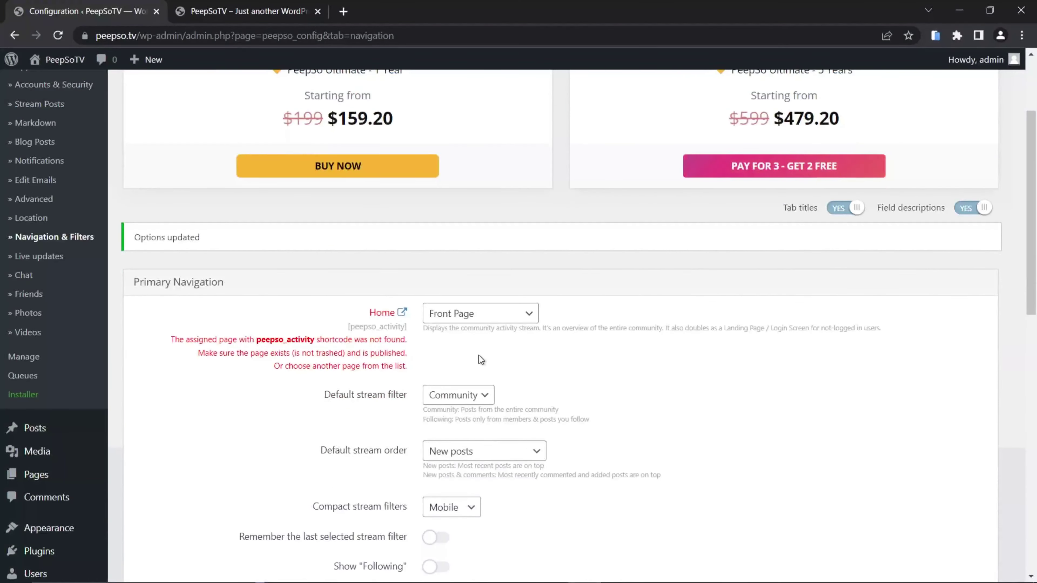
scroll(481, 359, "down", 10)
left_click(523, 498)
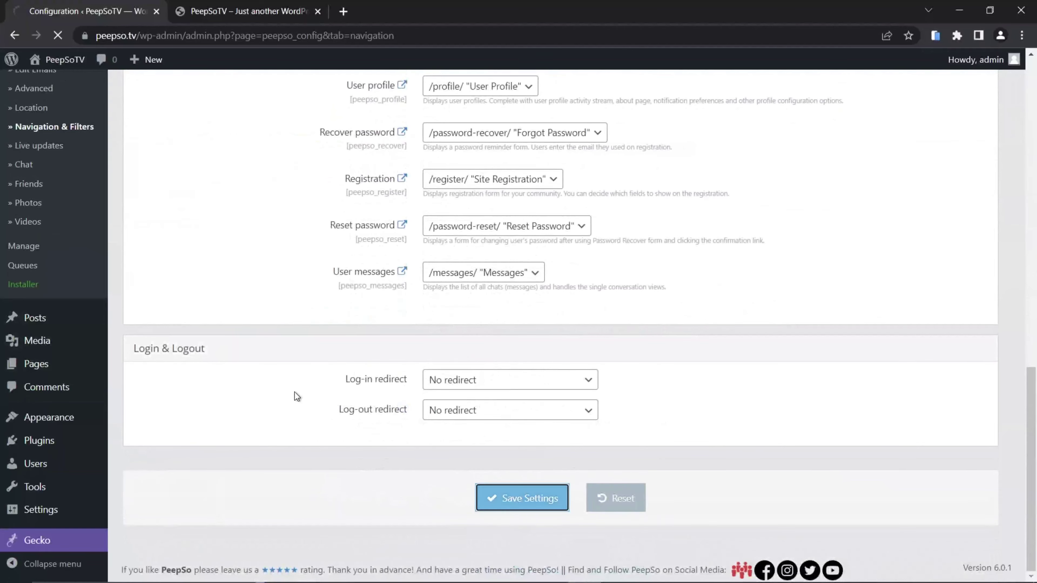
scroll(694, 355, "down", 6)
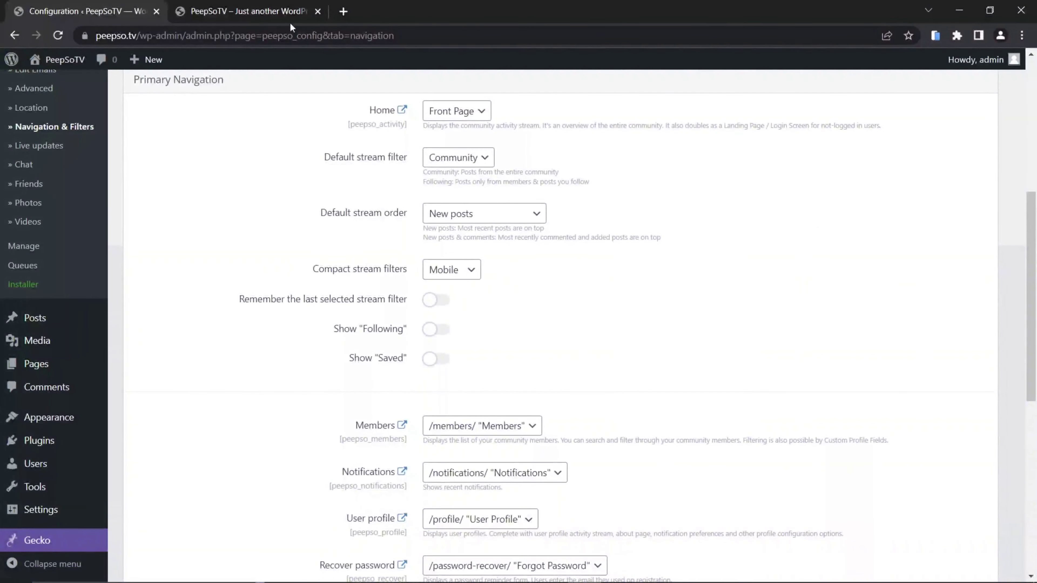
Switch to the front-end tab and reload peepso.tv to check which page the home address displays.
left_click(282, 12)
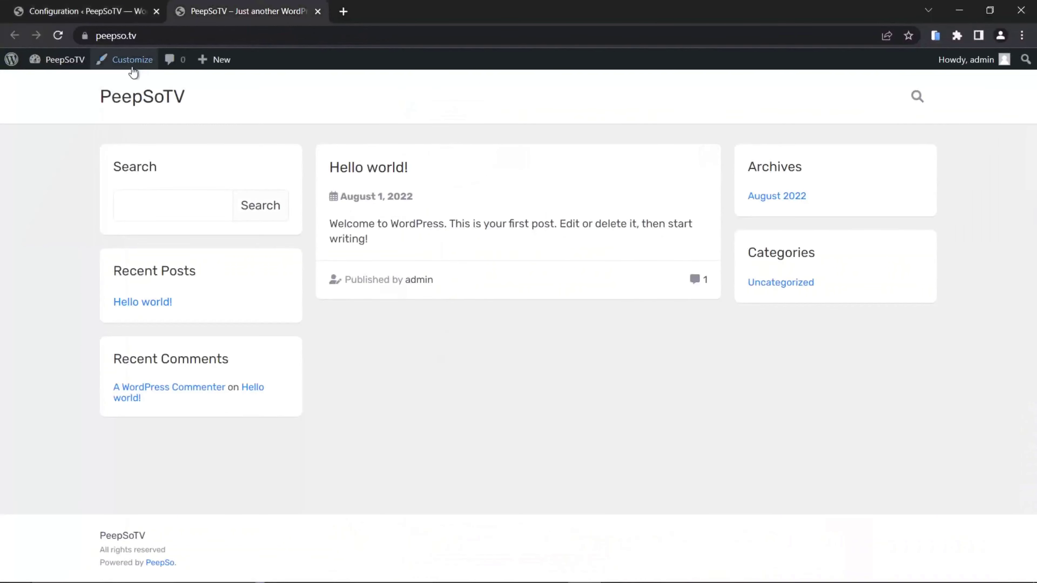
left_click(145, 35)
key("ctrl+a")
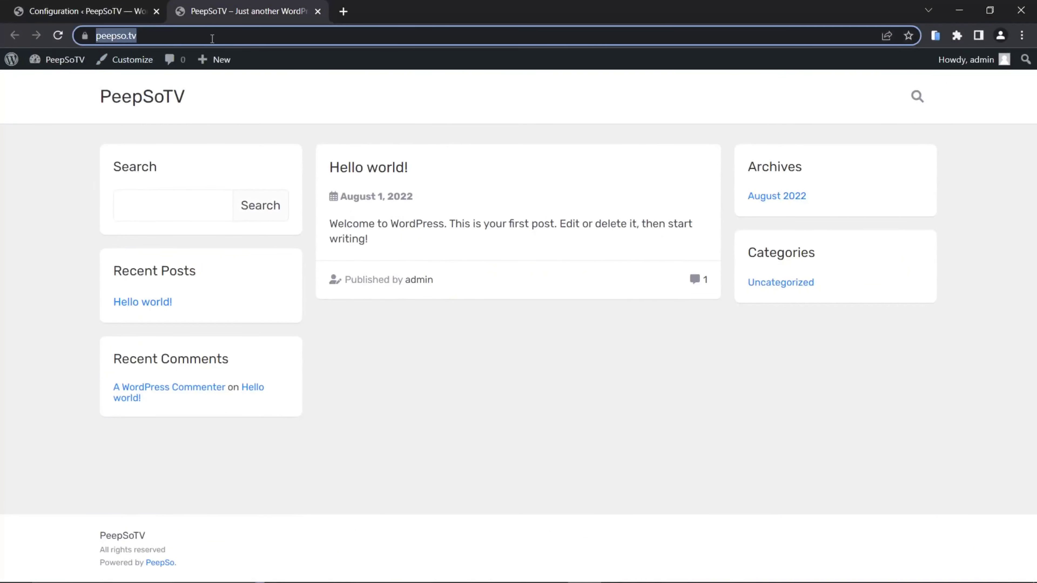
left_click(154, 35)
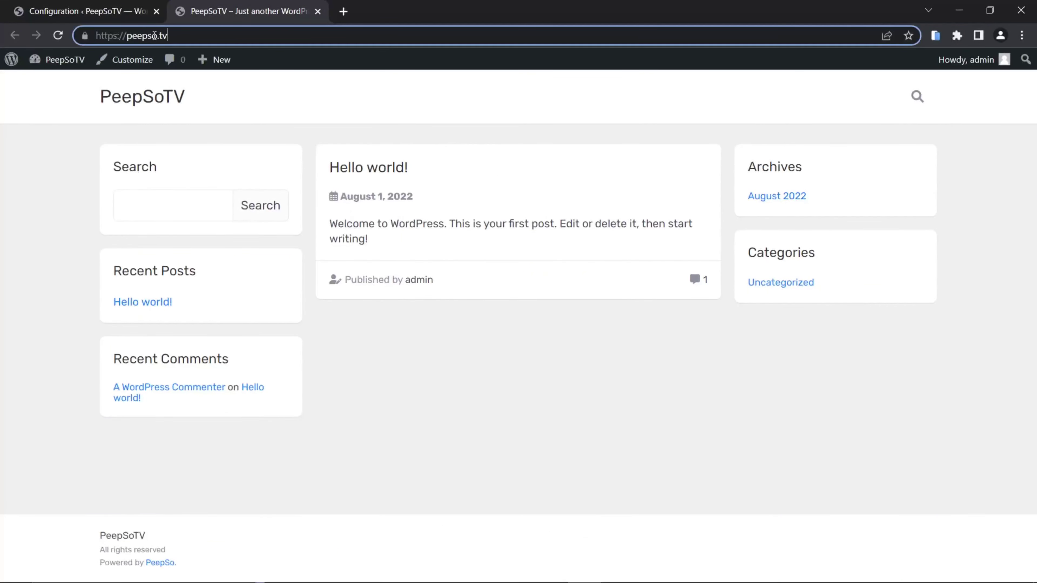
left_click(58, 35)
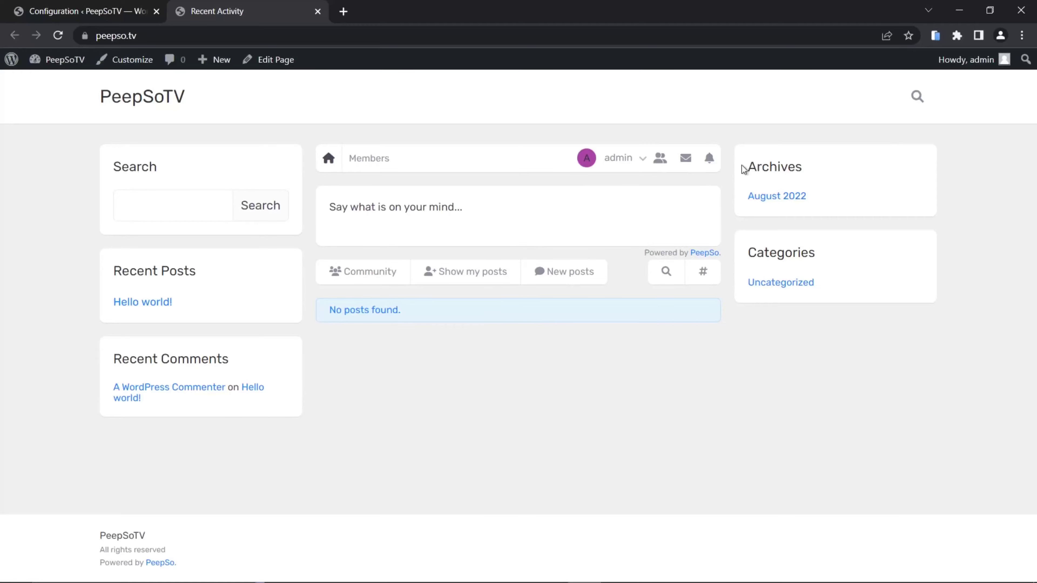
Open the widgets editor in the admin tab, close its welcome guide, and look through the theme's widget areas.
left_click(71, 16)
scroll(69, 390, "up", 2)
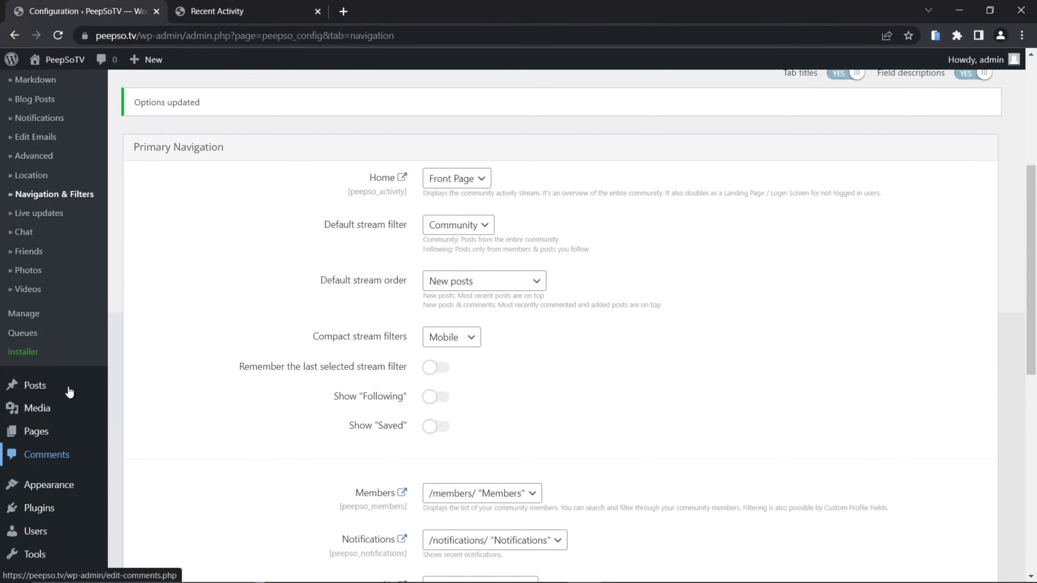
scroll(63, 377, "down", 5)
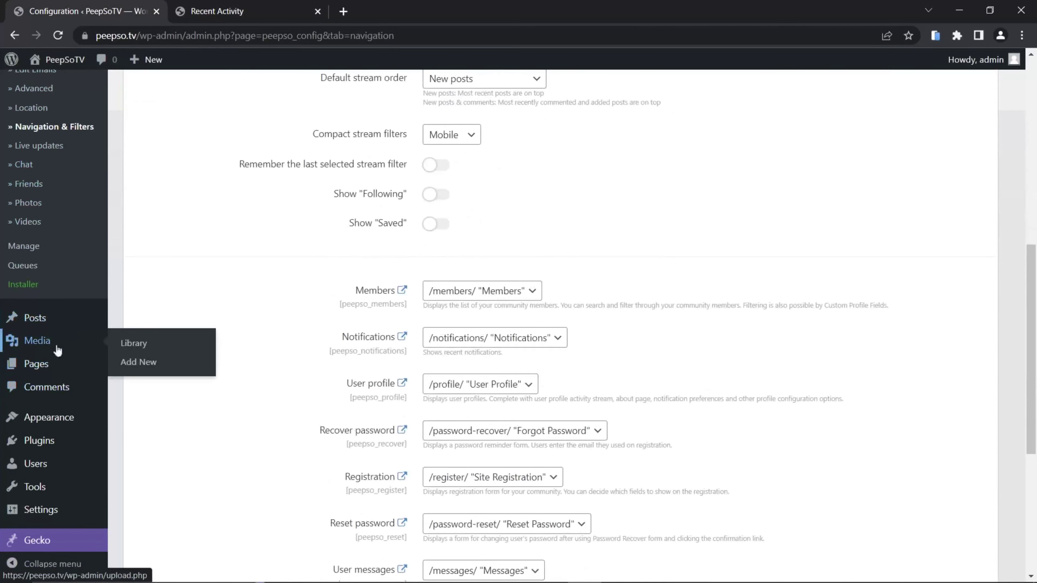
mouse_move(55, 423)
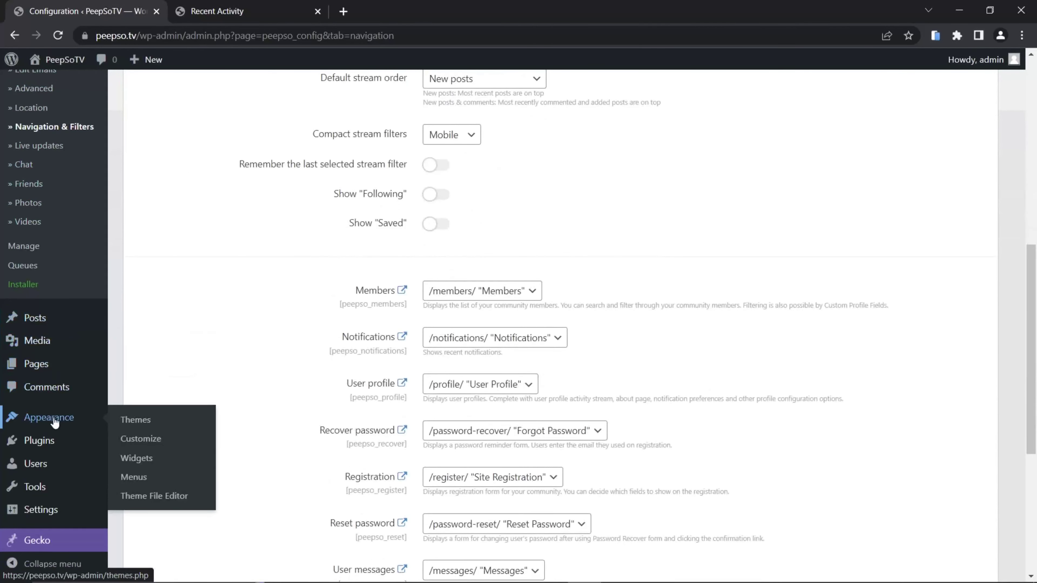
left_click(138, 461)
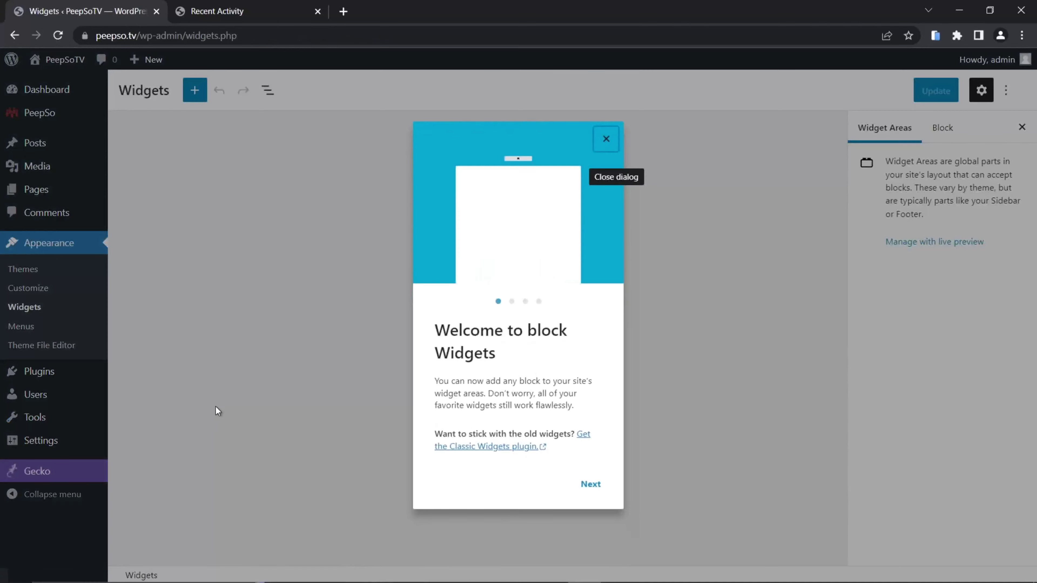
left_click(605, 138)
scroll(502, 281, "down", 8)
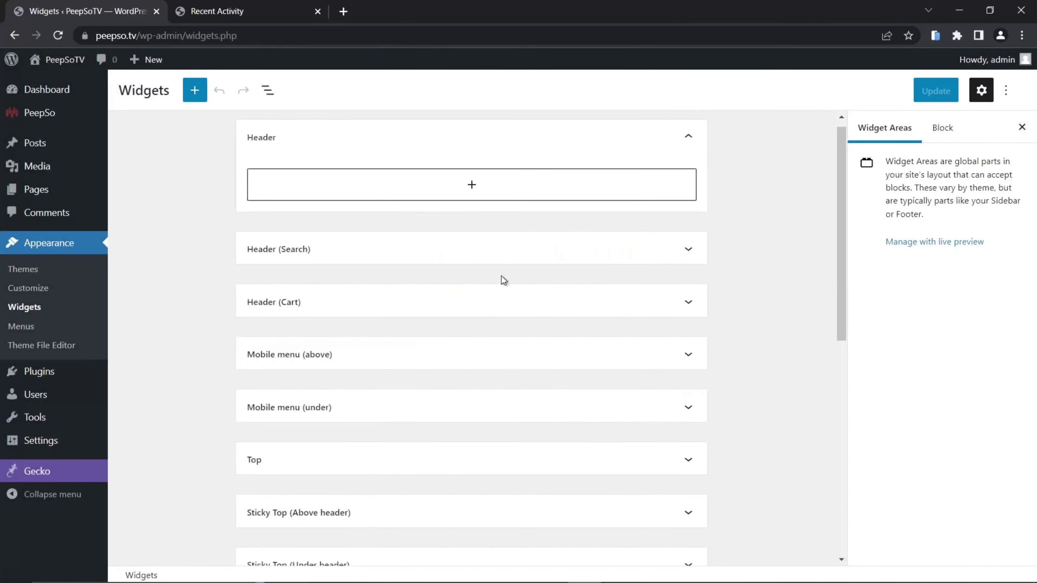
Expand the Sidebar Left widget area and remove its Search block.
scroll(402, 302, "down", 2)
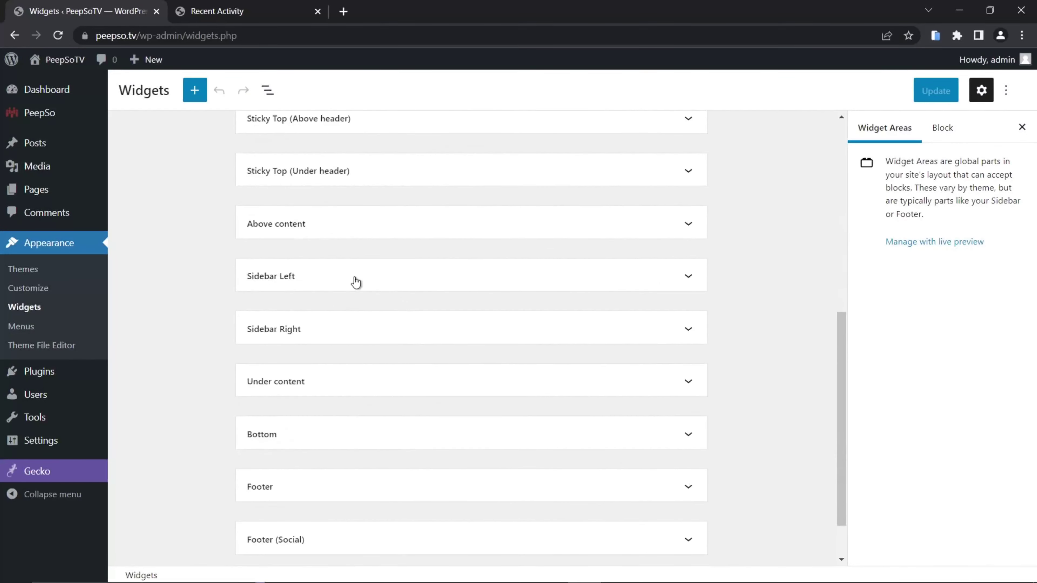
left_click(392, 286)
left_click(381, 356)
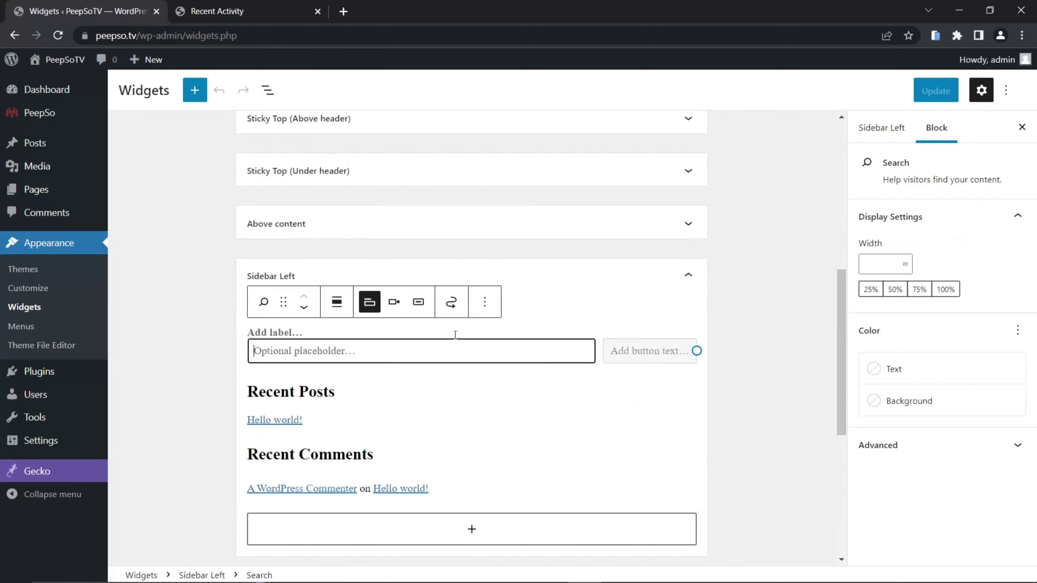
left_click(485, 302)
left_click(510, 540)
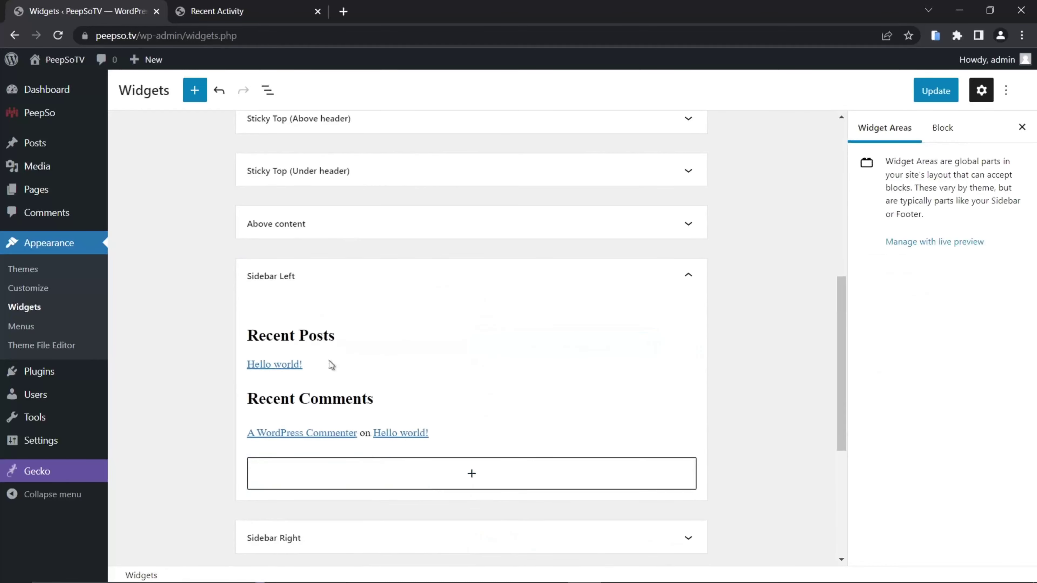
Remove the Recent Posts heading and the Latest Posts block from Sidebar Left.
left_click(402, 332)
left_click(572, 302)
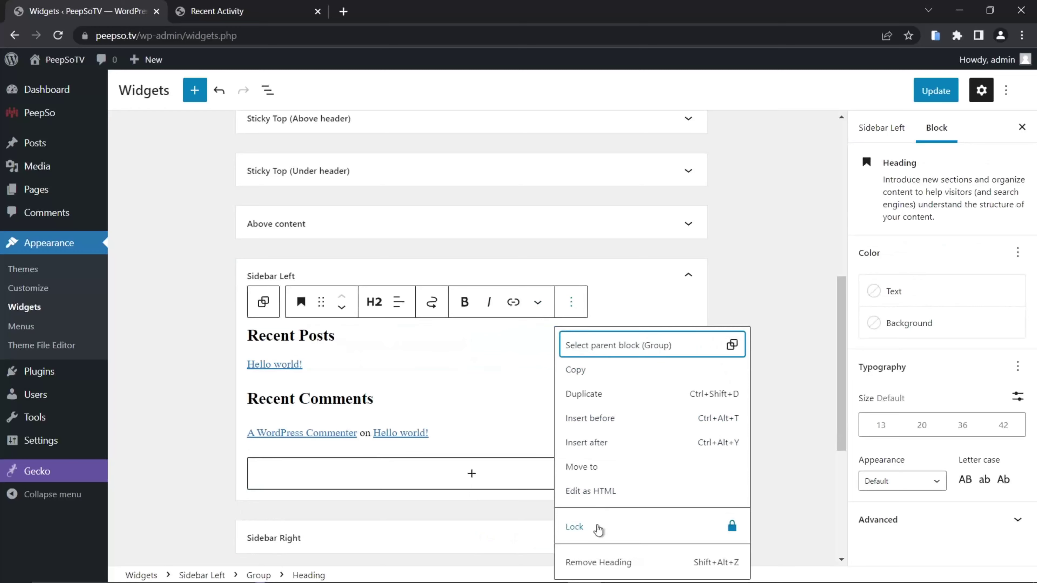
left_click(586, 563)
left_click(319, 334)
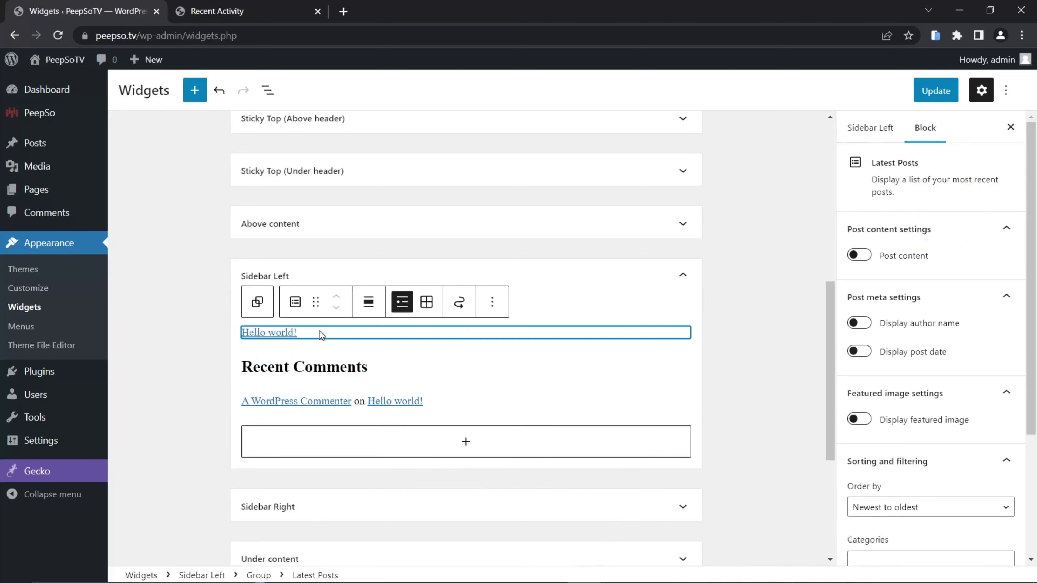
left_click(492, 302)
left_click(531, 539)
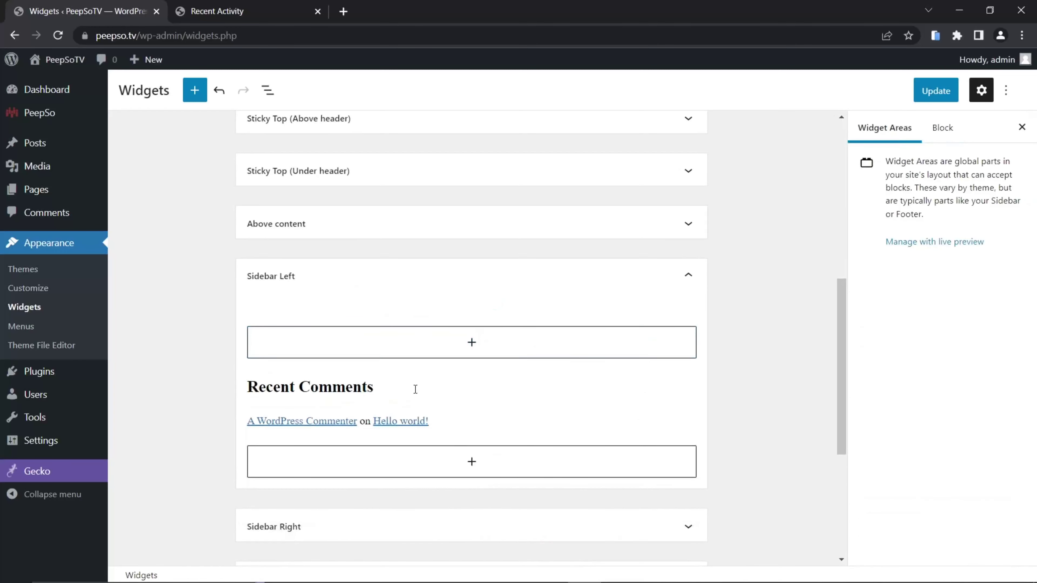
Remove the Recent Comments heading and the Latest Comments block from Sidebar Left.
left_click(474, 395)
left_click(571, 353)
left_click(612, 314)
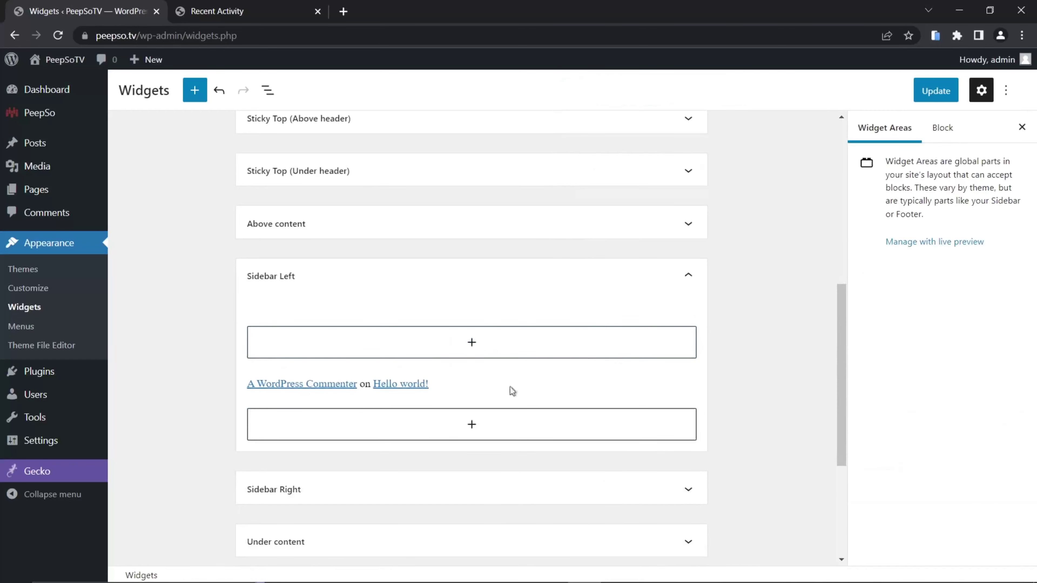
left_click(469, 386)
left_click(444, 355)
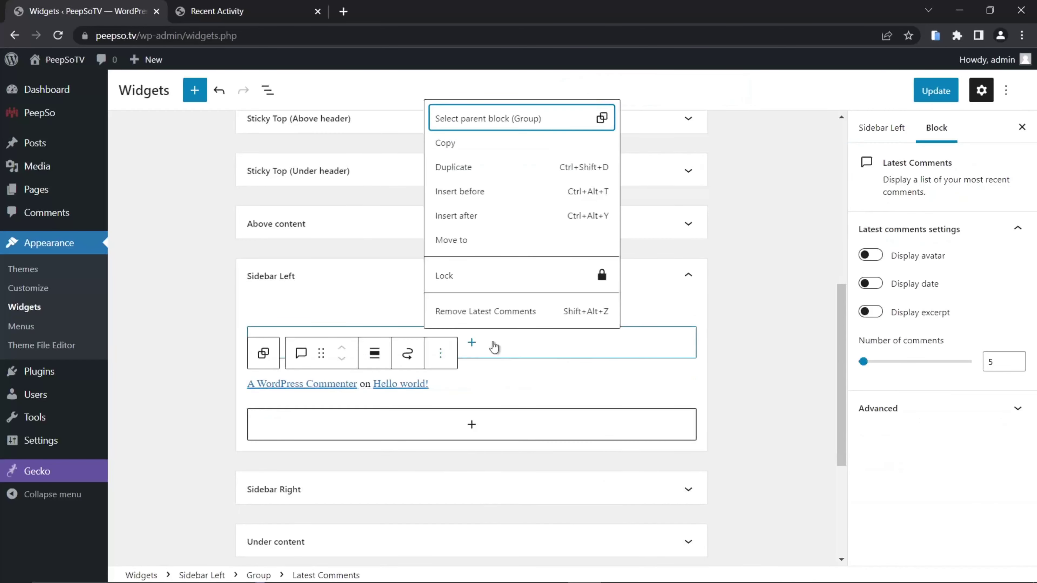
left_click(502, 311)
Remove both empty Group blocks from Sidebar Left.
left_click(547, 319)
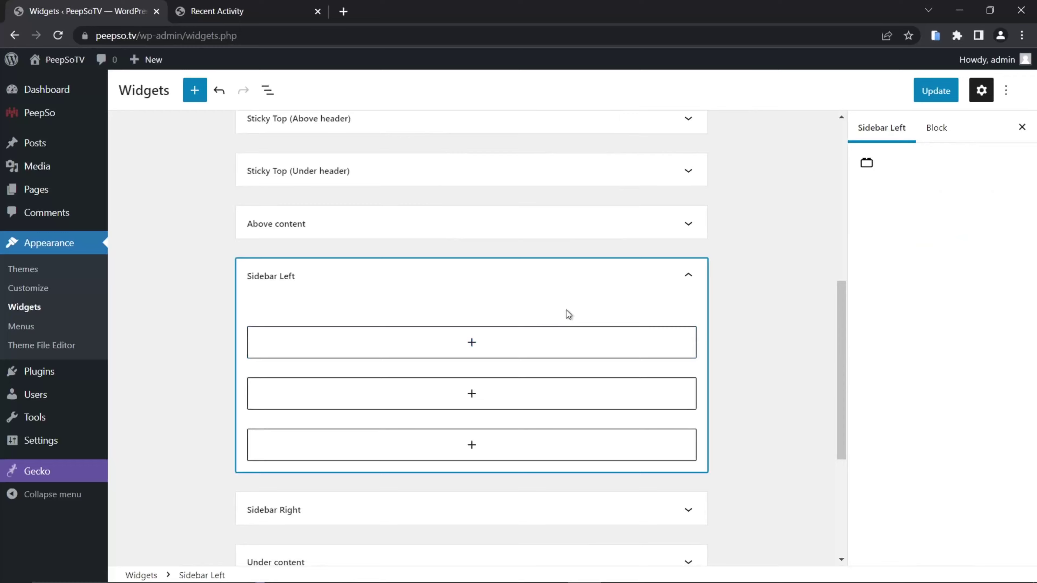
left_click(523, 343)
left_click(567, 370)
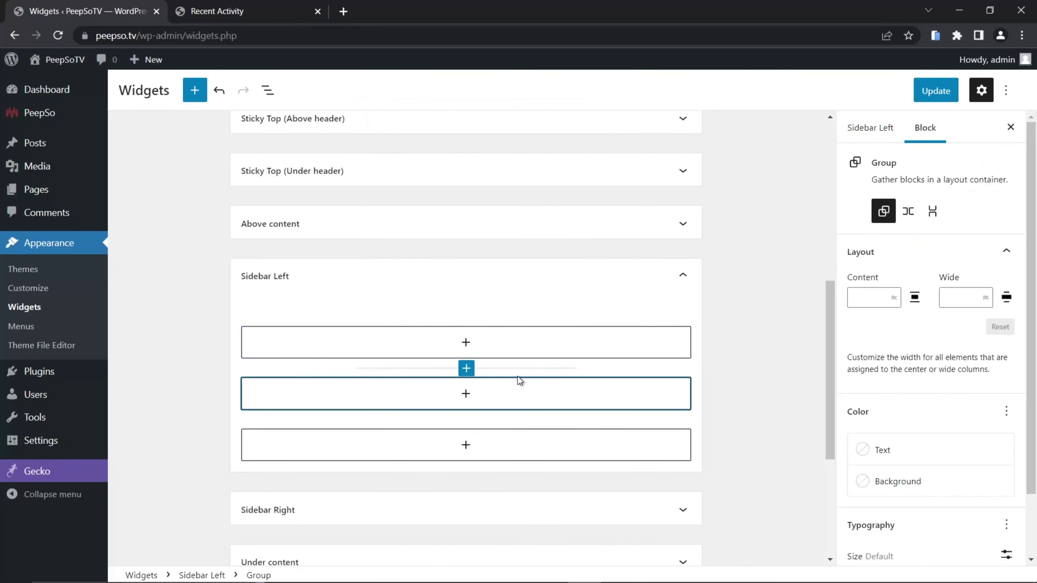
left_click(547, 466)
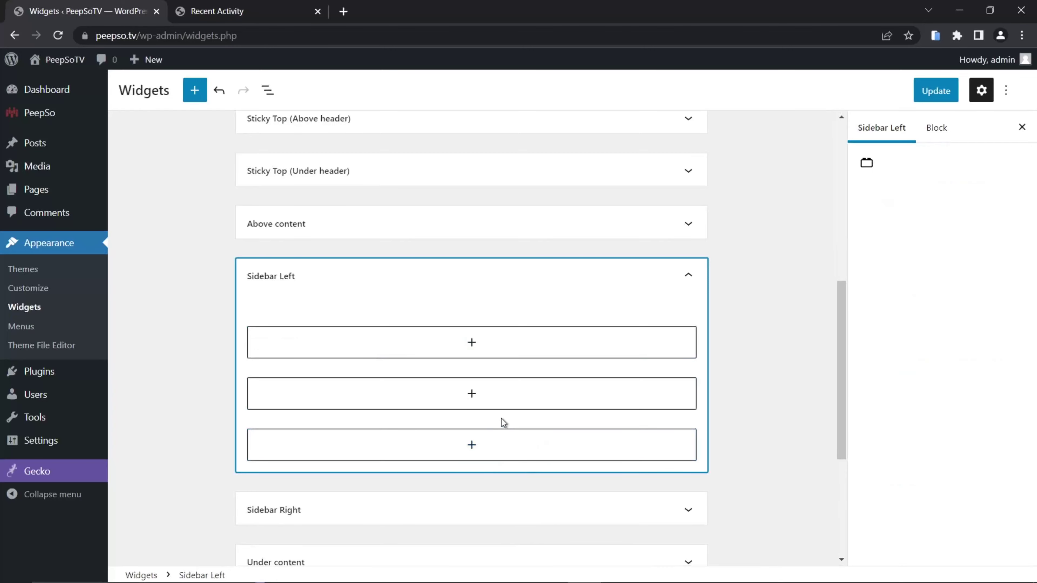
left_click(262, 380)
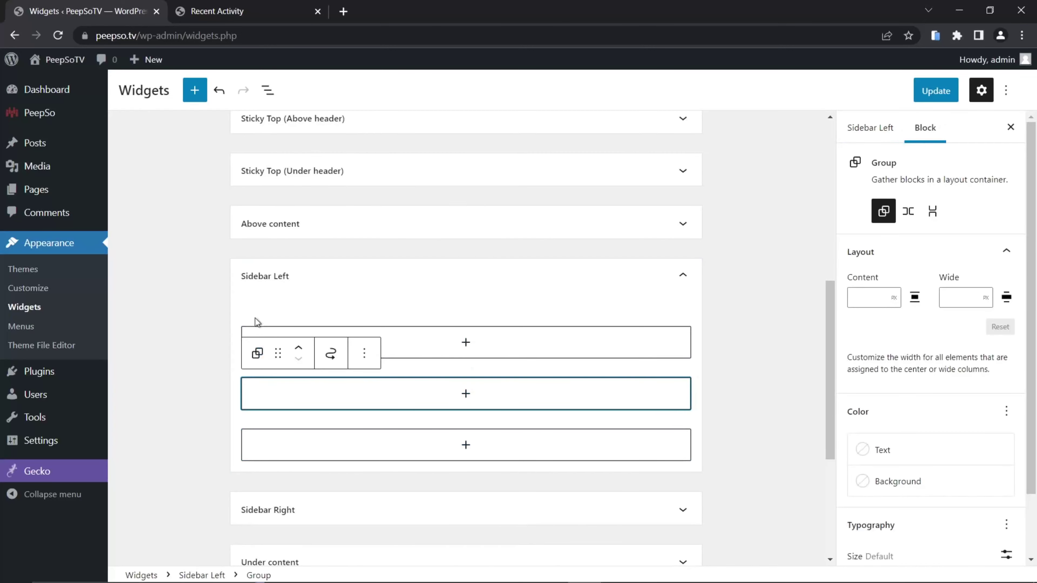
left_click(364, 353)
left_click(398, 317)
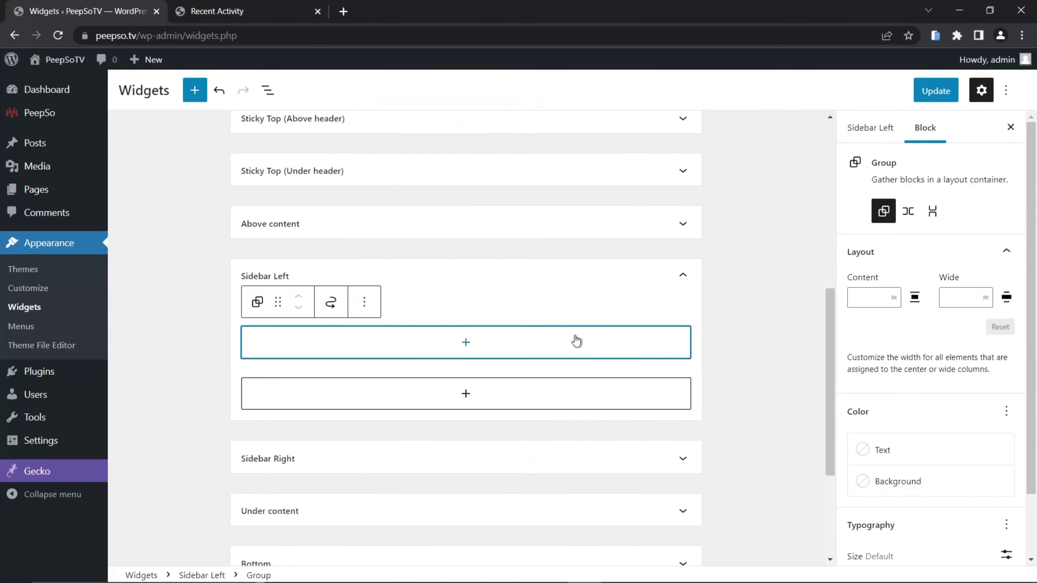
left_click(364, 302)
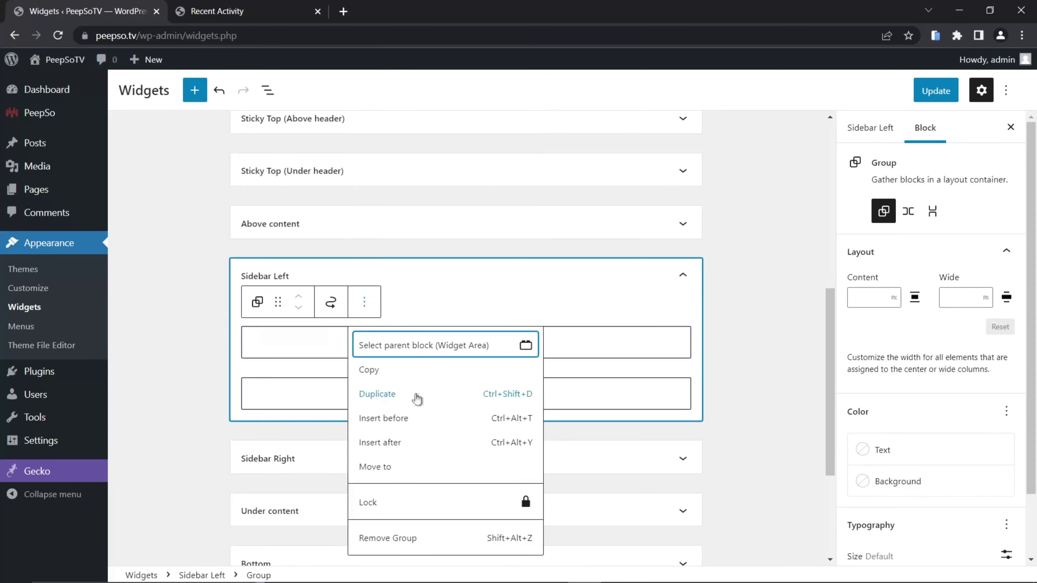
left_click(390, 538)
right_click(326, 326)
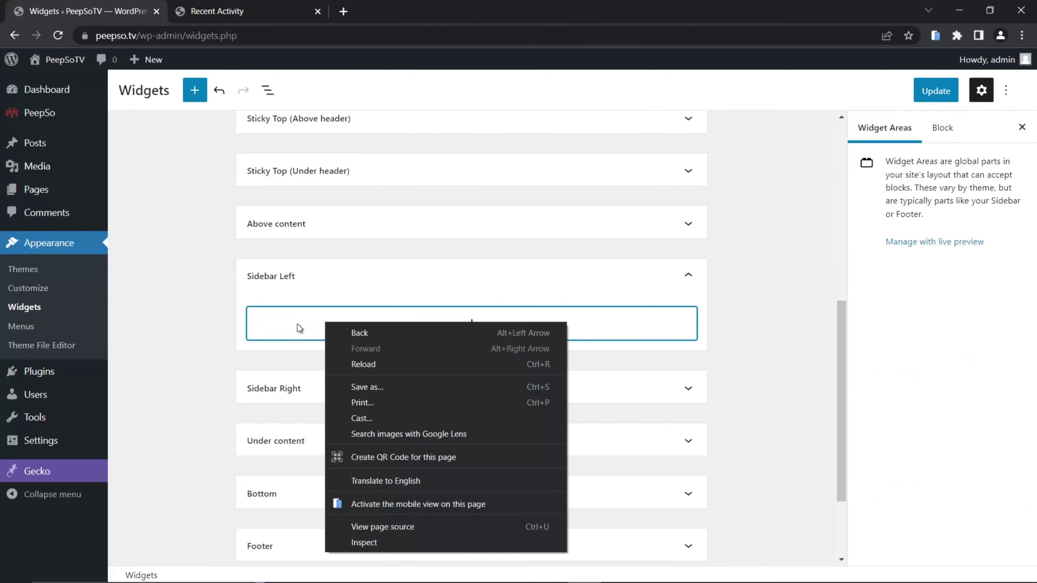
left_click(275, 359)
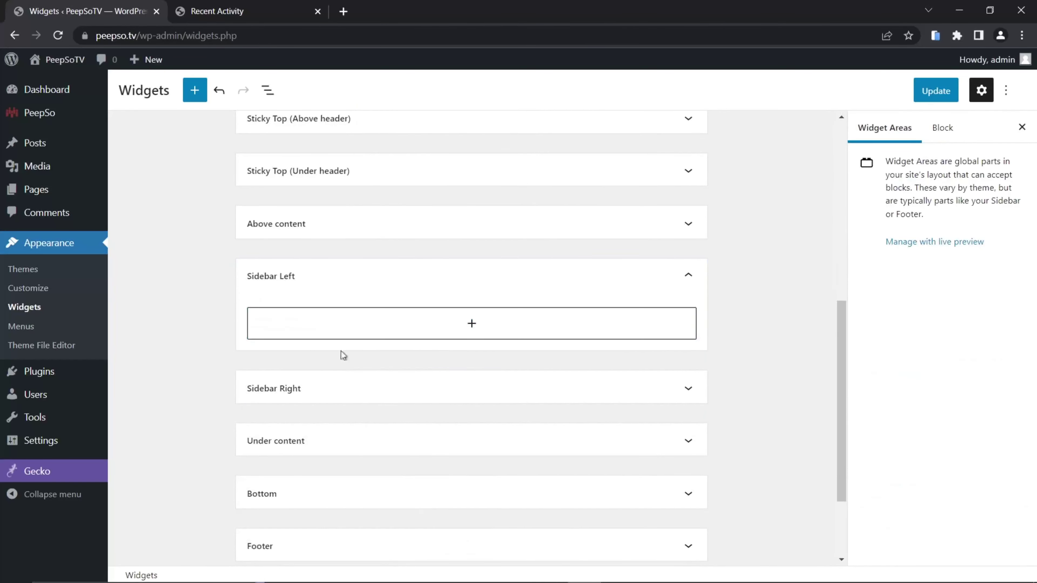
Save the widget changes, then reload the front-end tab to check the left sidebar.
left_click(937, 92)
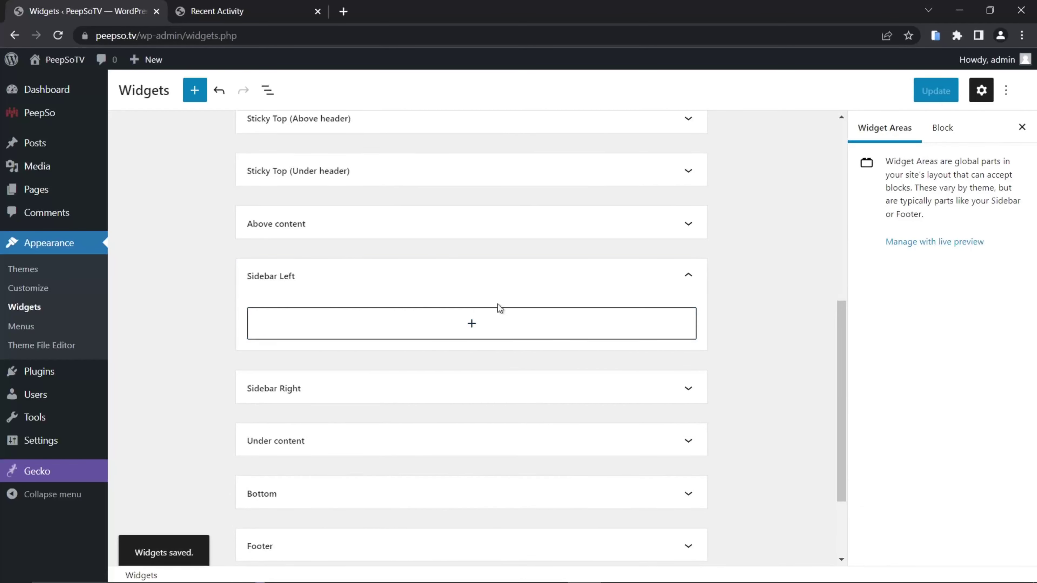
left_click(229, 14)
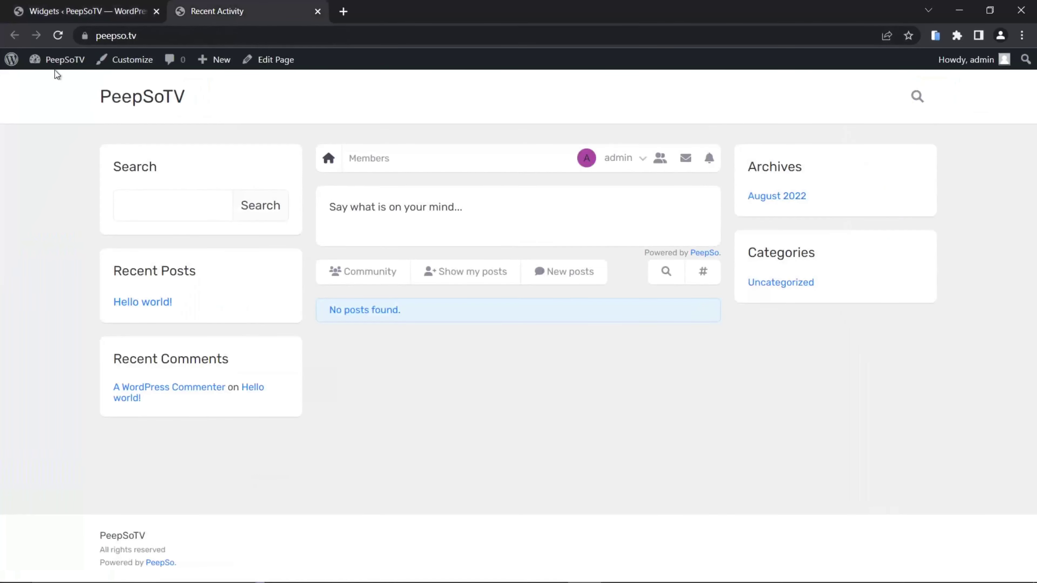
left_click(57, 35)
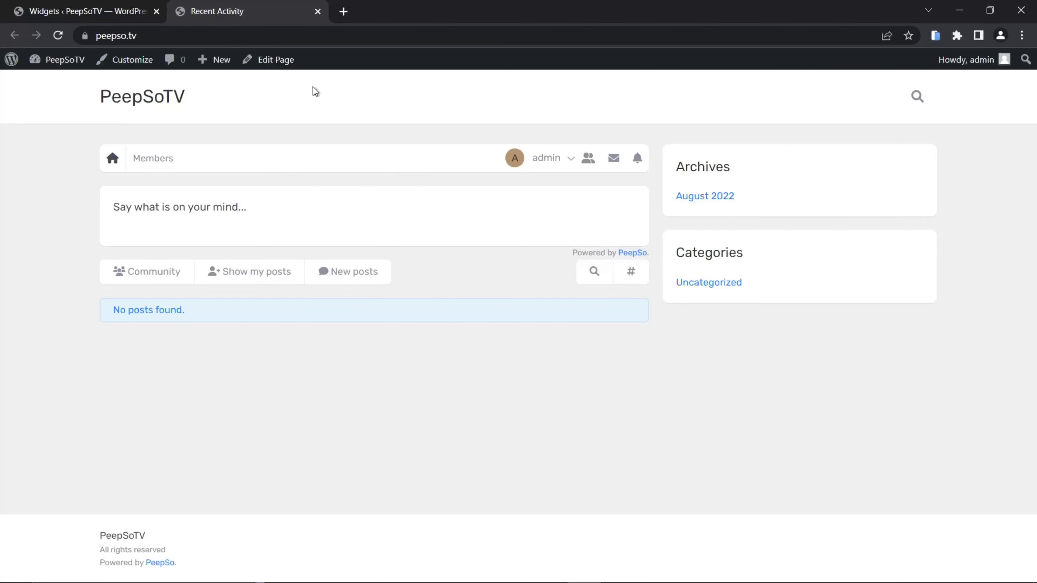
Return to the widgets editor tab and remove the Archives heading from the Sidebar Right area.
left_click(67, 12)
scroll(449, 294, "down", 3)
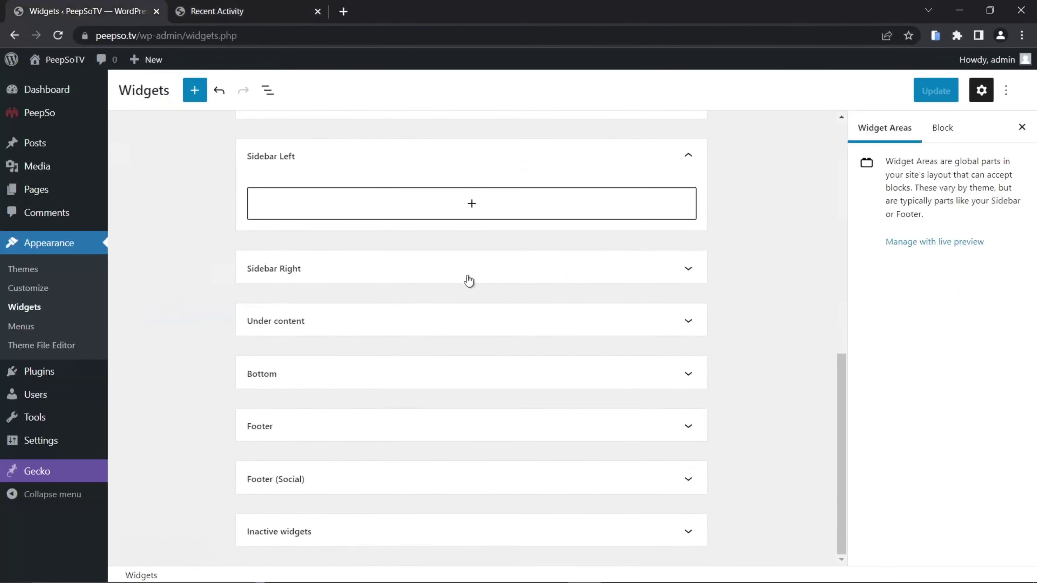
left_click(469, 281)
left_click(340, 329)
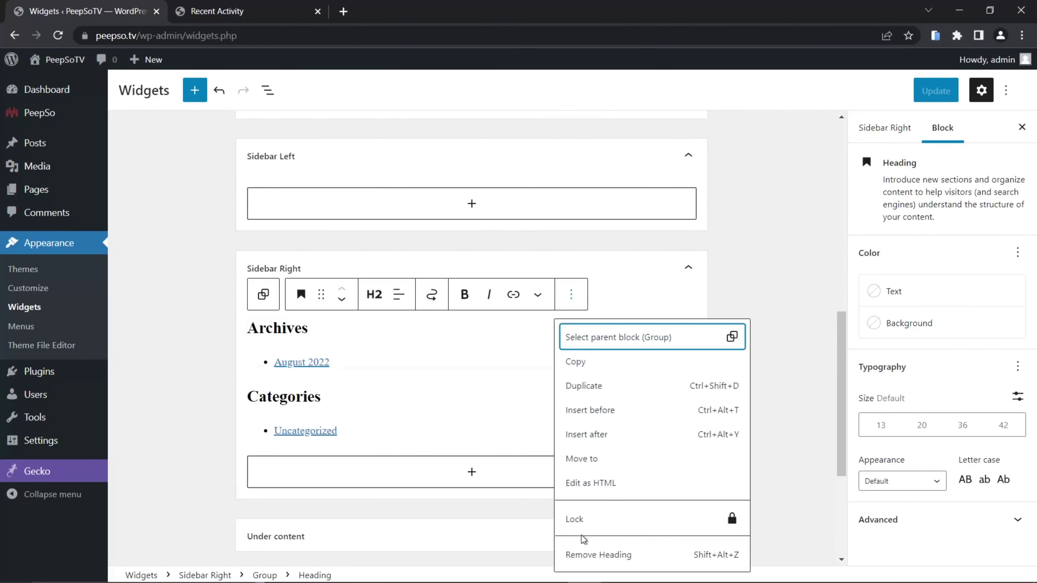
left_click(582, 555)
Remove the Archives block listing August 2022 from Sidebar Right.
right_click(373, 324)
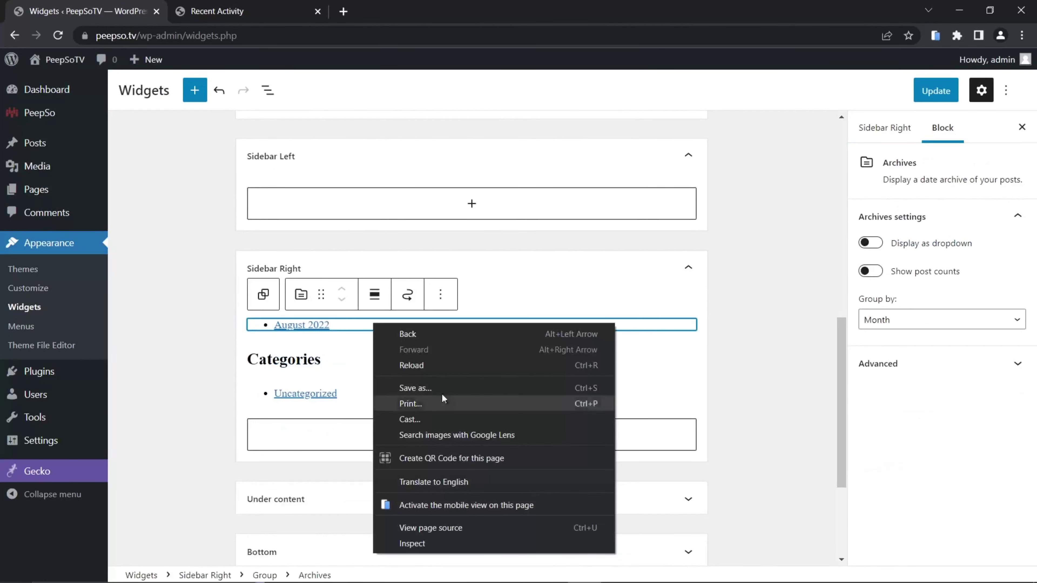
left_click(419, 311)
left_click(294, 327)
left_click(434, 300)
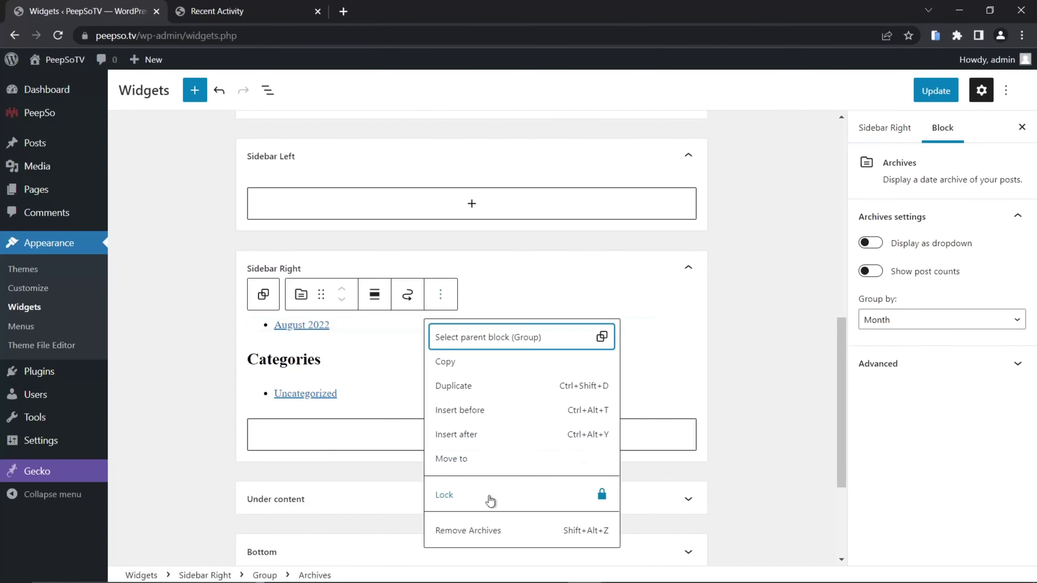
left_click(470, 530)
Remove the Categories group and the remaining empty Group block from Sidebar Right.
right_click(306, 333)
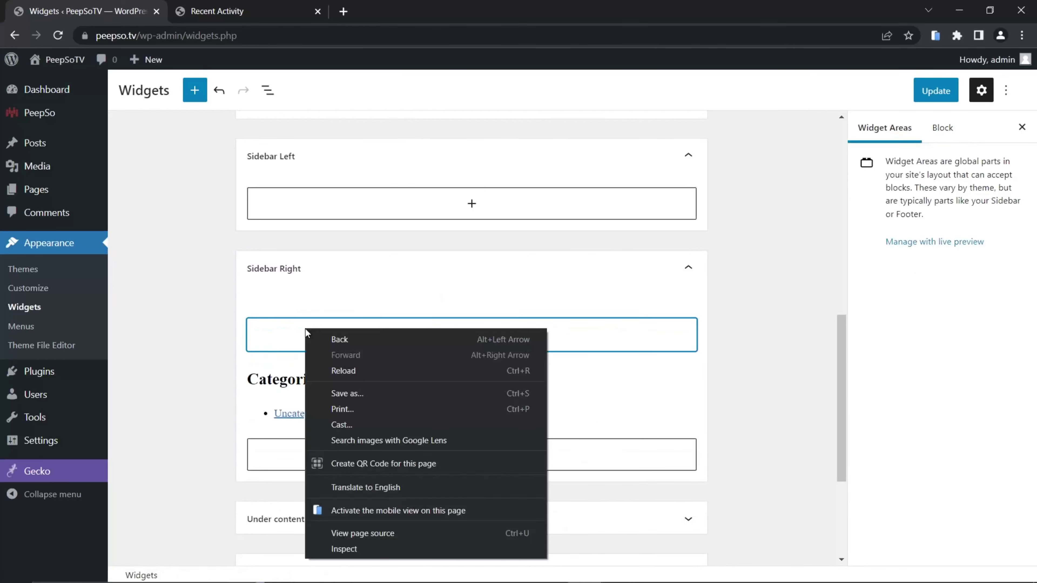
left_click(294, 327)
left_click(594, 334)
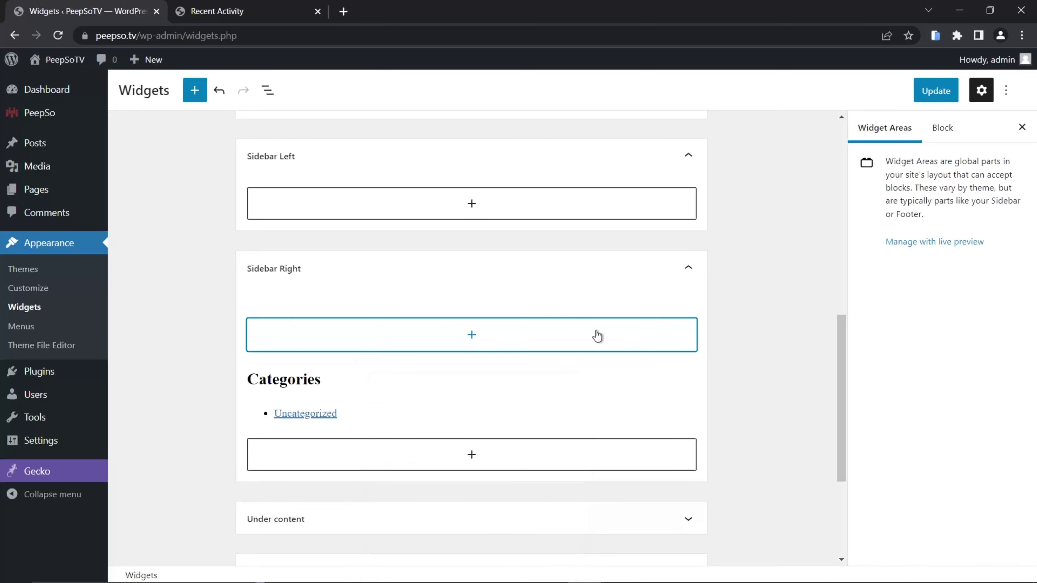
left_click(342, 370)
left_click(364, 346)
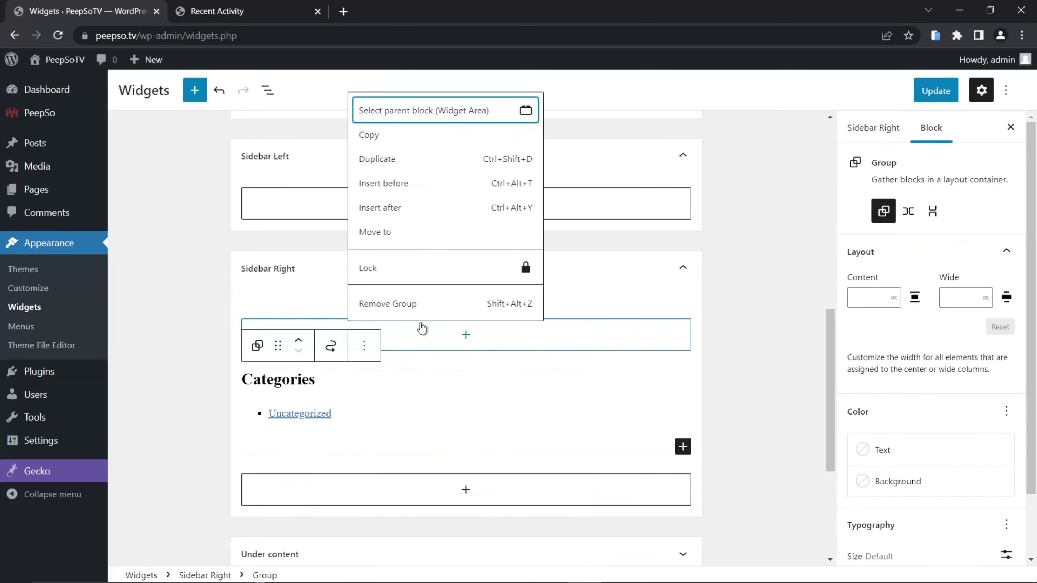
left_click(411, 305)
left_click(364, 294)
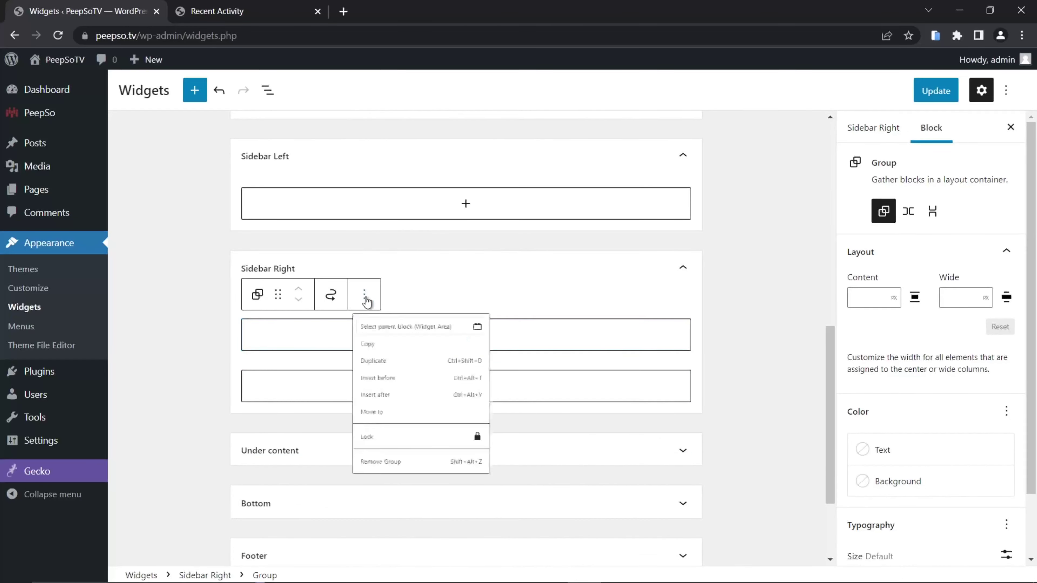
left_click(384, 530)
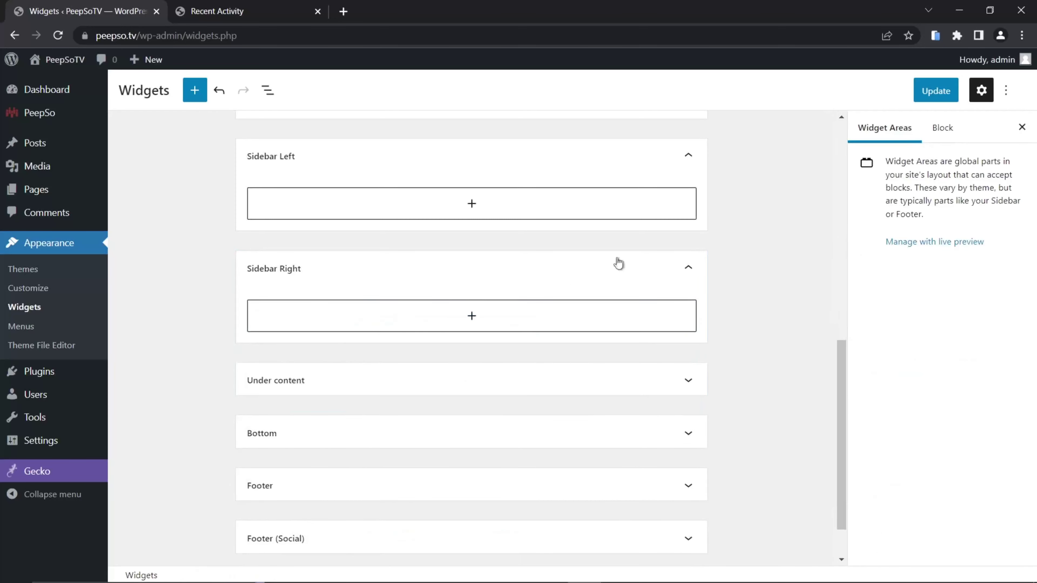
Save the emptied right sidebar and reload the front-end tab to check the page layout.
left_click(946, 101)
left_click(235, 12)
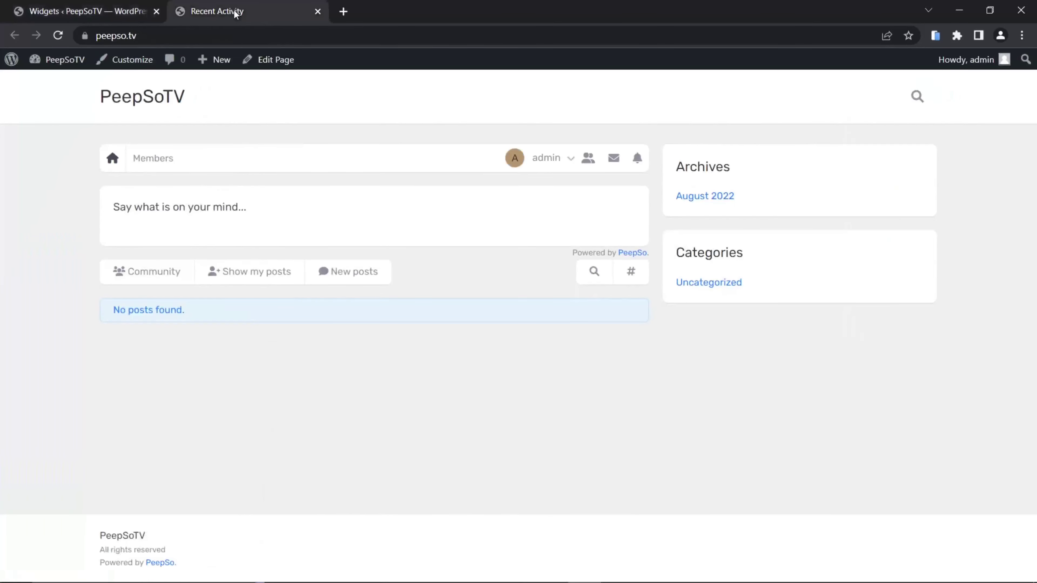
left_click(58, 35)
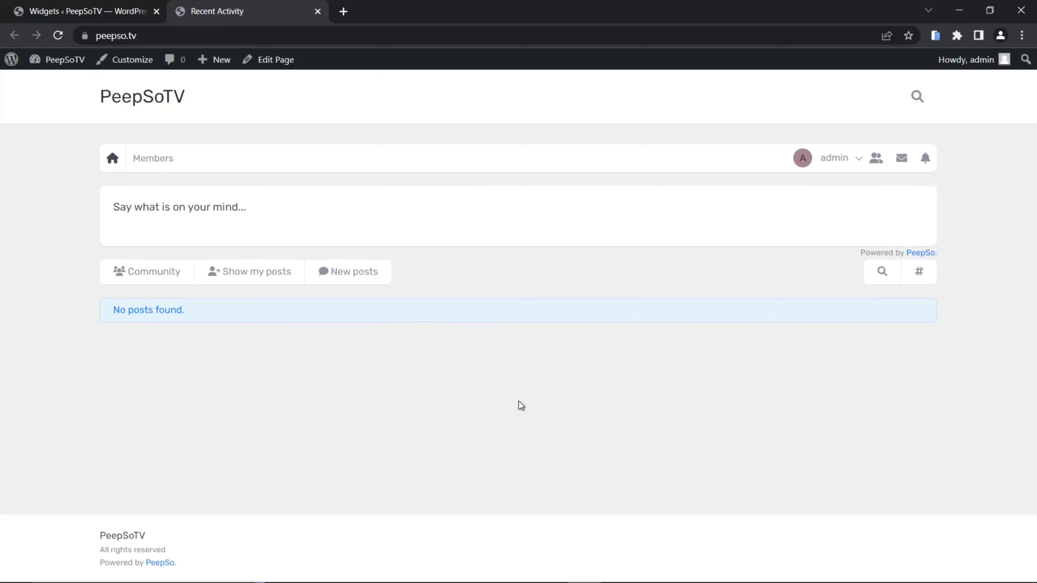
Return to the widgets editor tab, find the PeepSo blocks and add the PeepSo Profile widget to Sidebar Left.
left_click(64, 11)
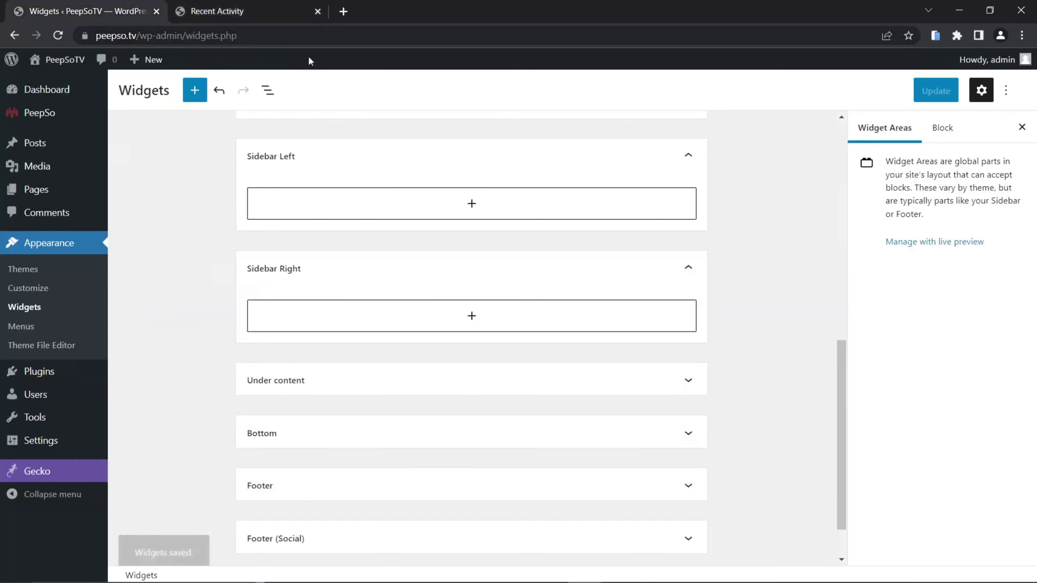
scroll(385, 265, "up", 3)
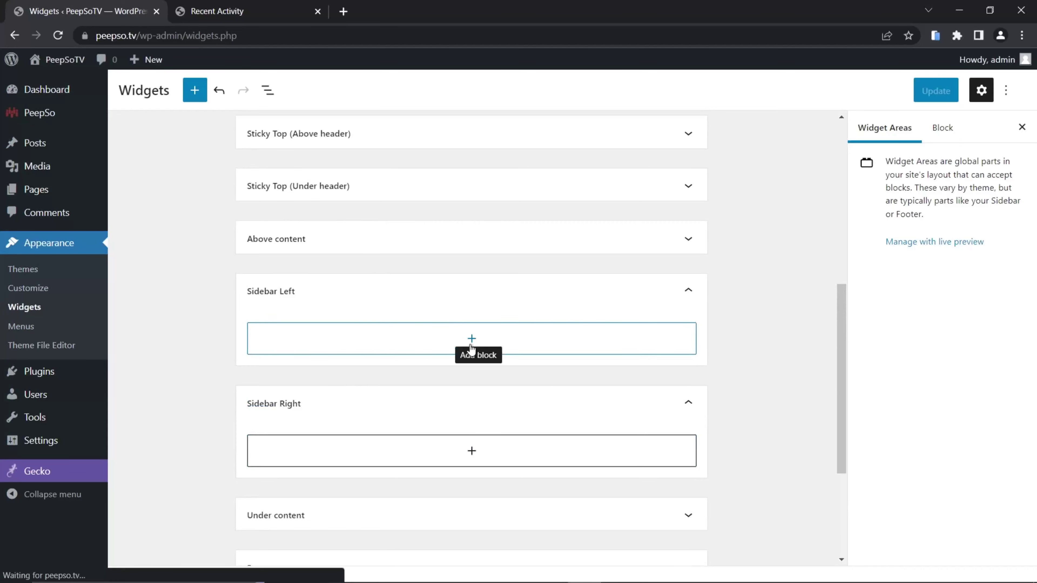
left_click(490, 347)
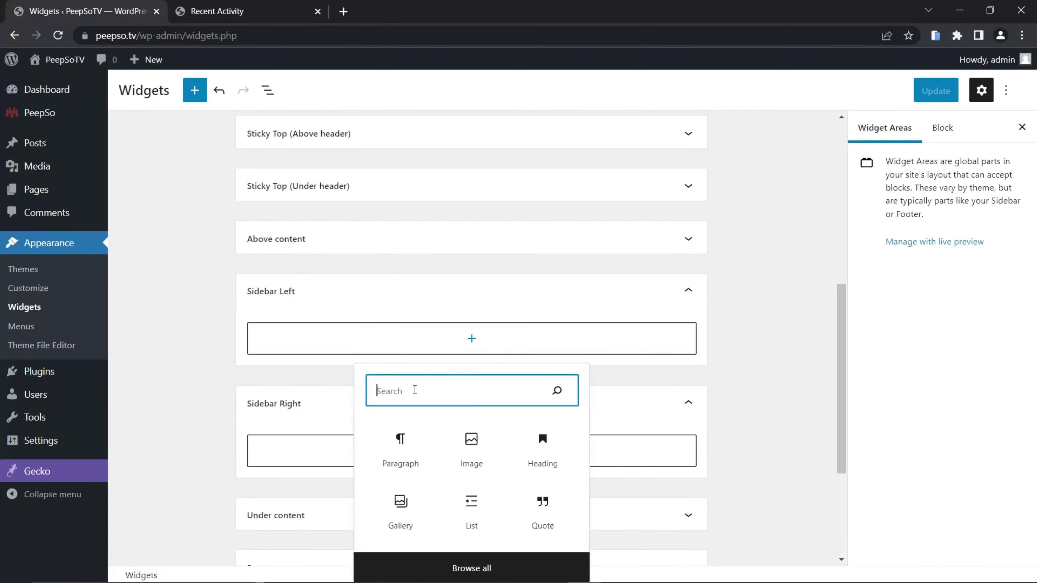
type("peepso")
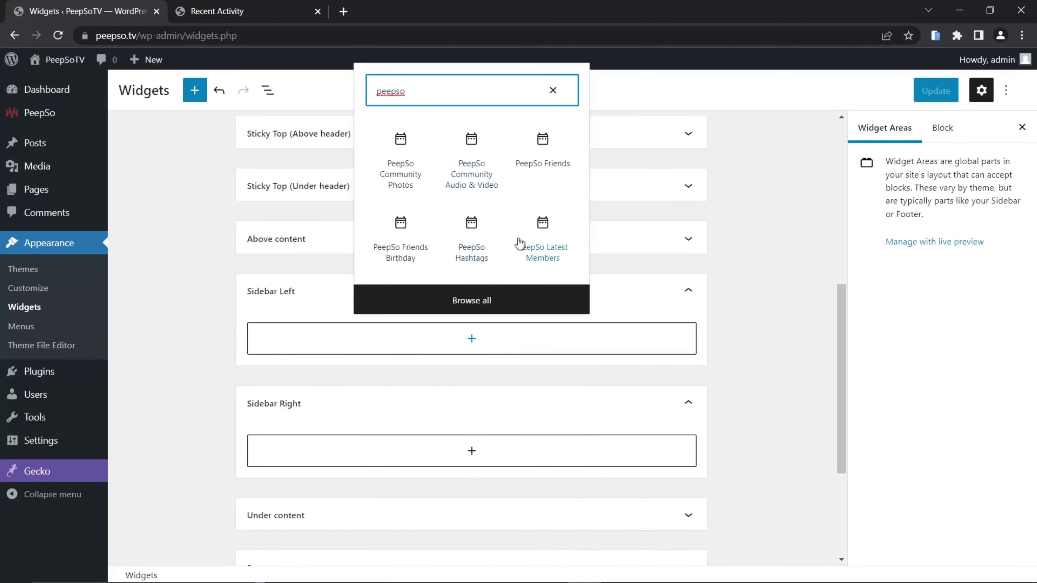
left_click(475, 303)
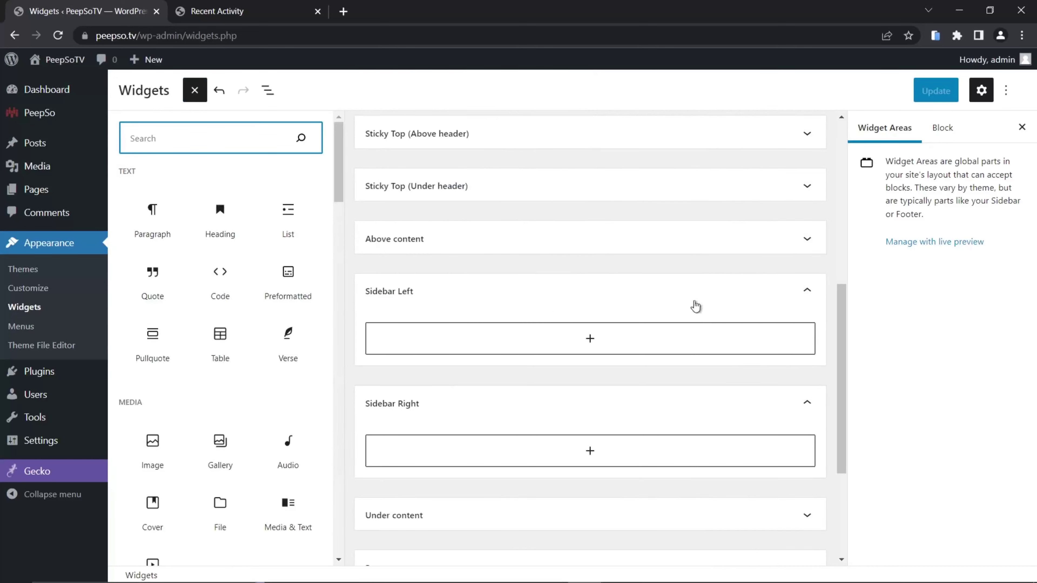
type("peepso")
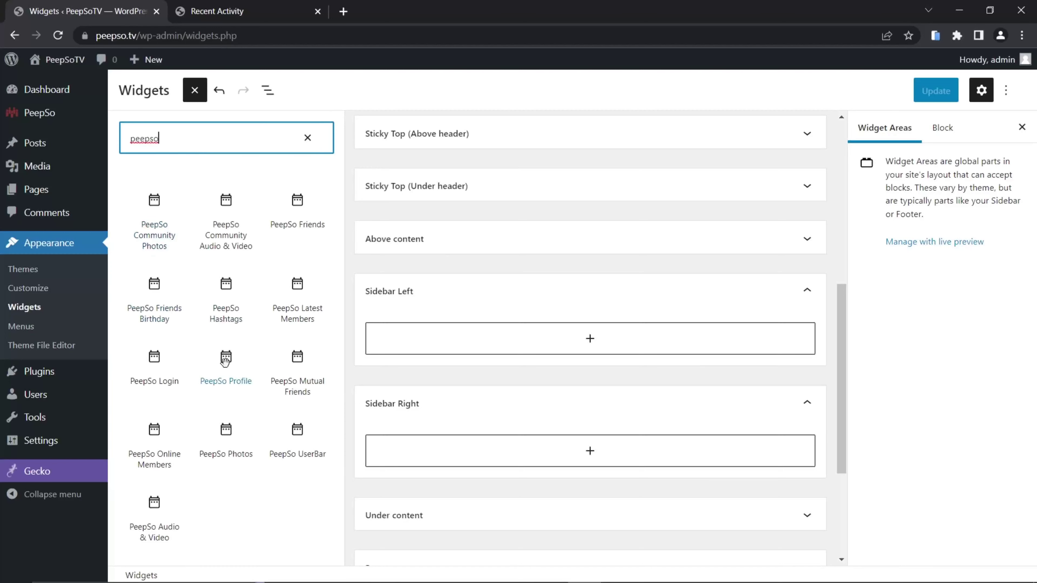
left_click_drag(225, 361, 563, 345)
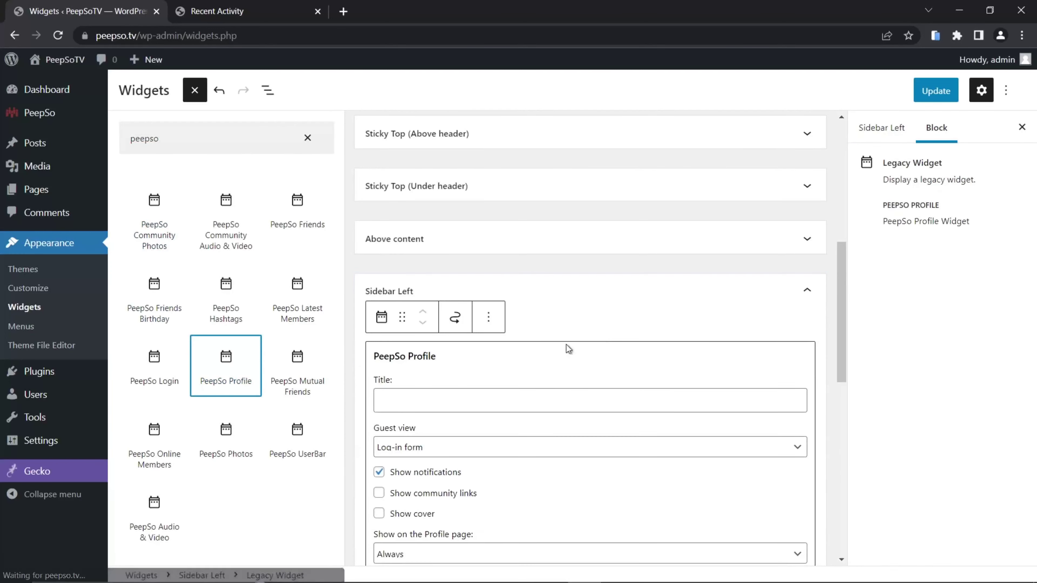
Add the PeepSo Friends widget below the profile widget in Sidebar Left.
scroll(558, 361, "down", 2)
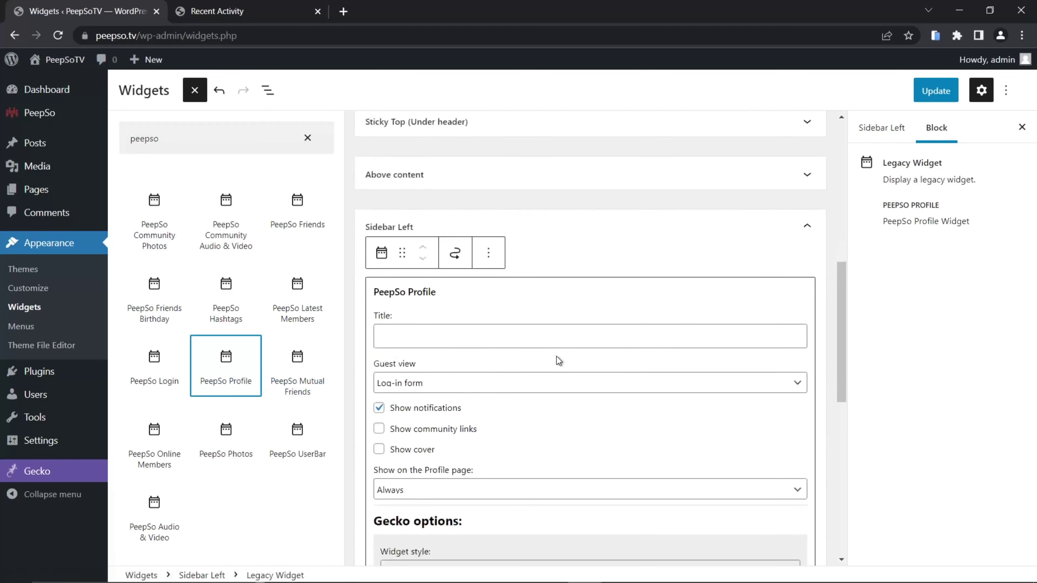
scroll(558, 361, "down", 3)
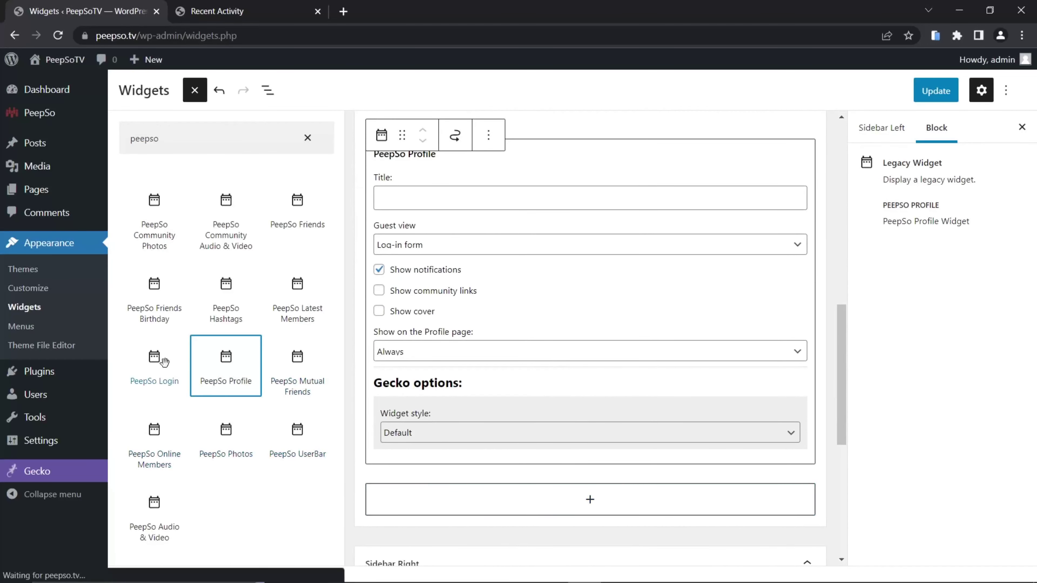
left_click_drag(297, 224, 576, 512)
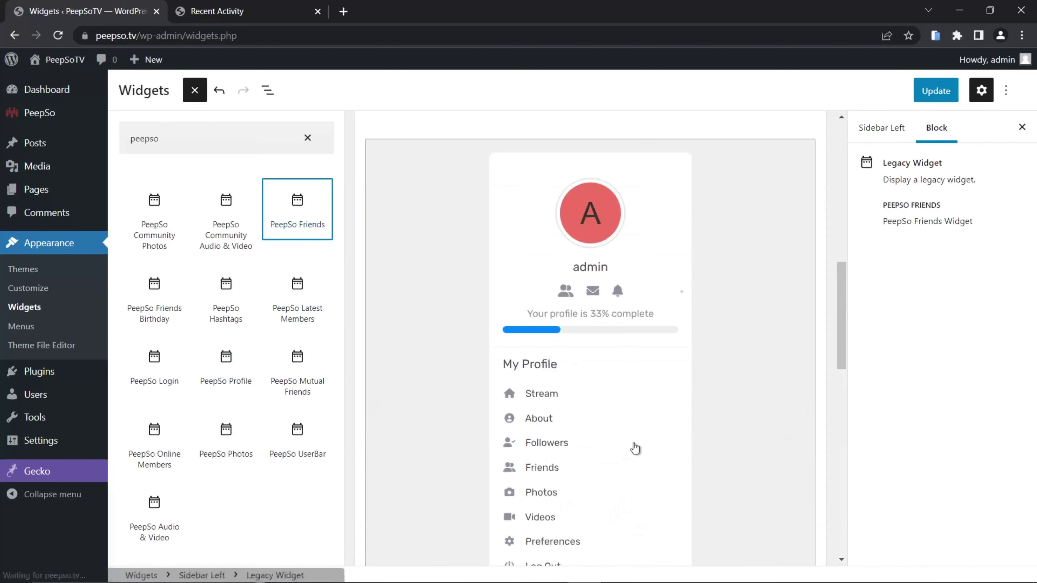
Search the full block library for peepso and add the PeepSo Online Members widget below the friends widget in Sidebar Left.
scroll(676, 424, "down", 10)
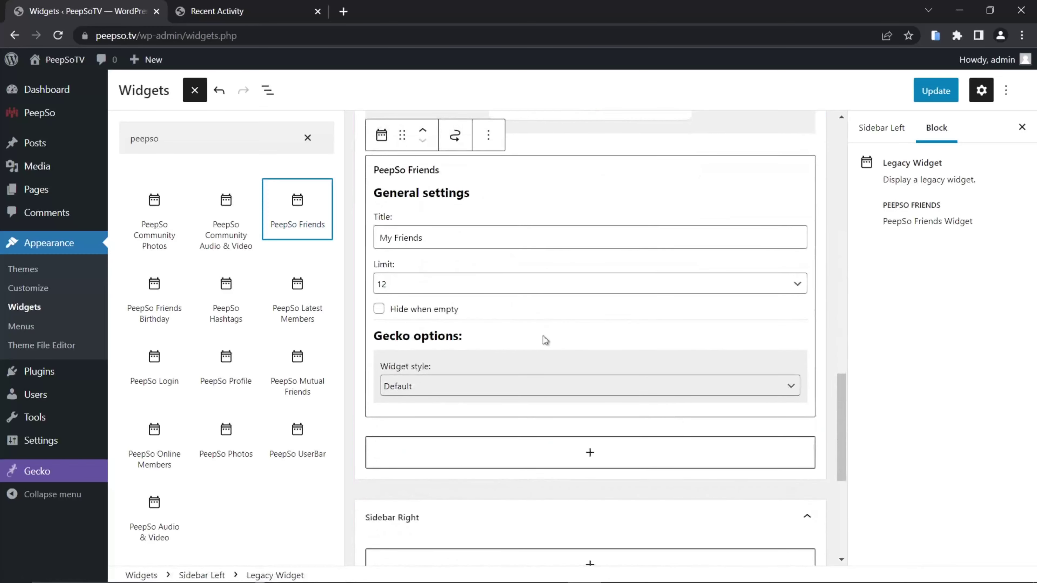
scroll(545, 340, "down", 3)
scroll(539, 311, "down", 5)
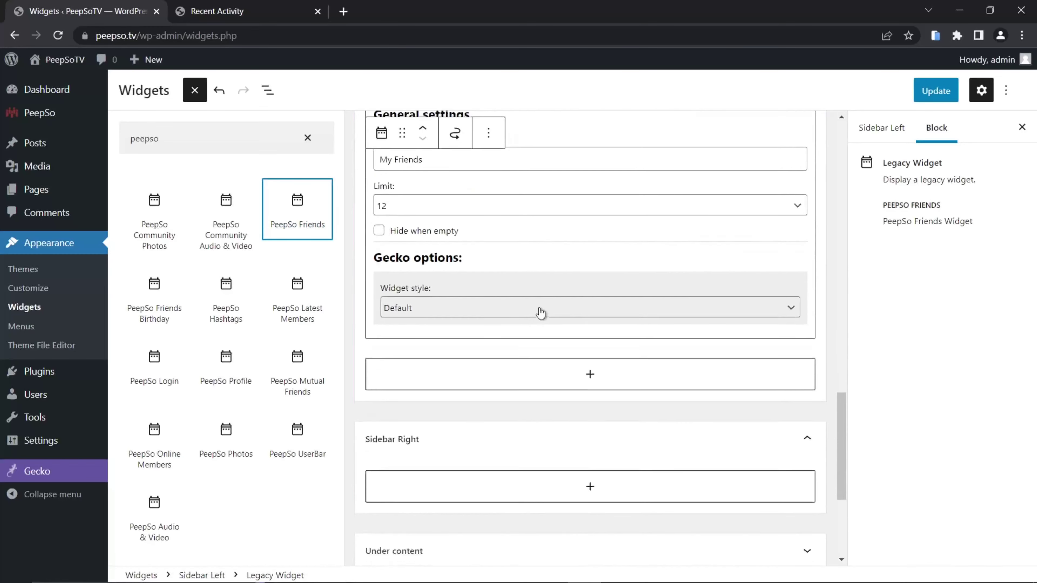
left_click(576, 255)
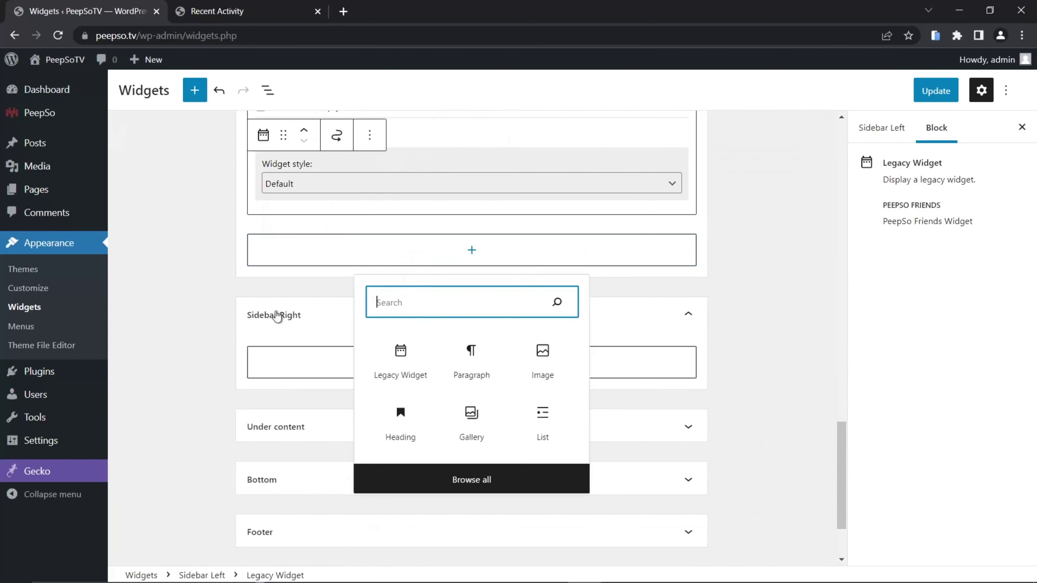
left_click(462, 480)
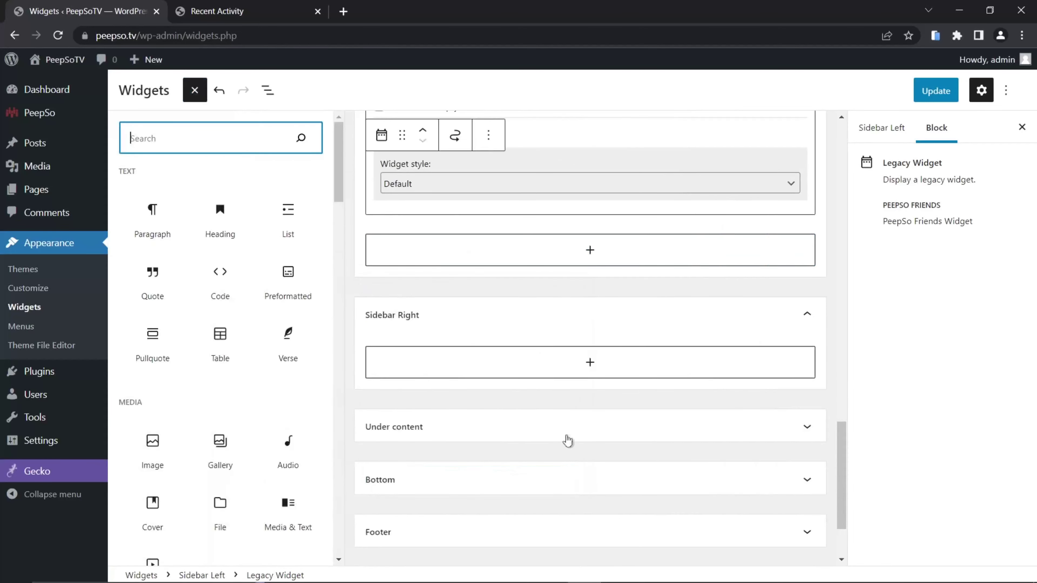
type("peepso")
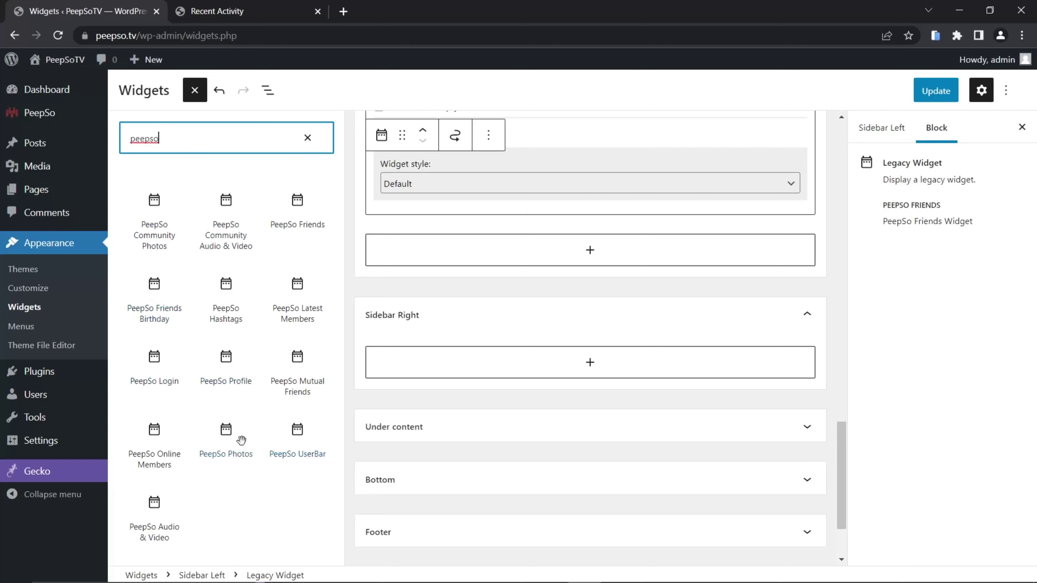
left_click_drag(153, 438, 591, 255)
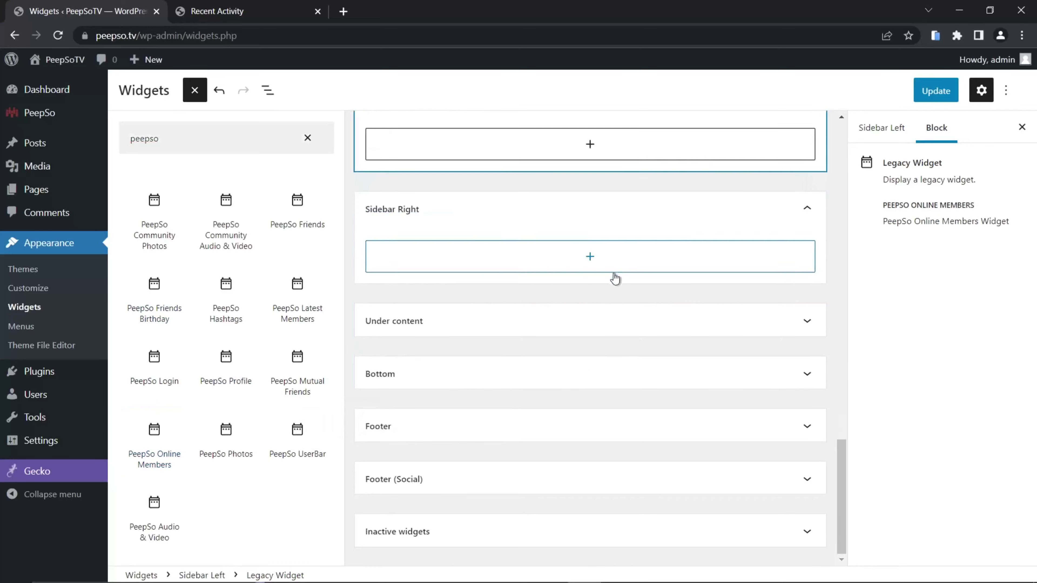
Save the Sidebar Left widgets, reload the front-end tab and look over the profile, friends and online members widgets.
scroll(530, 347, "up", 10)
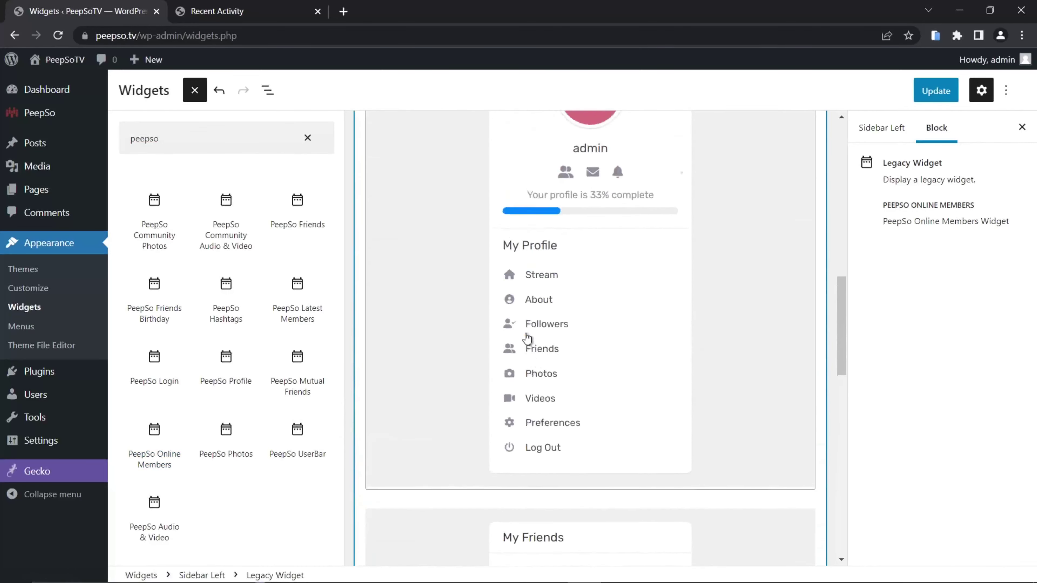
scroll(523, 341, "up", 5)
scroll(523, 340, "down", 5)
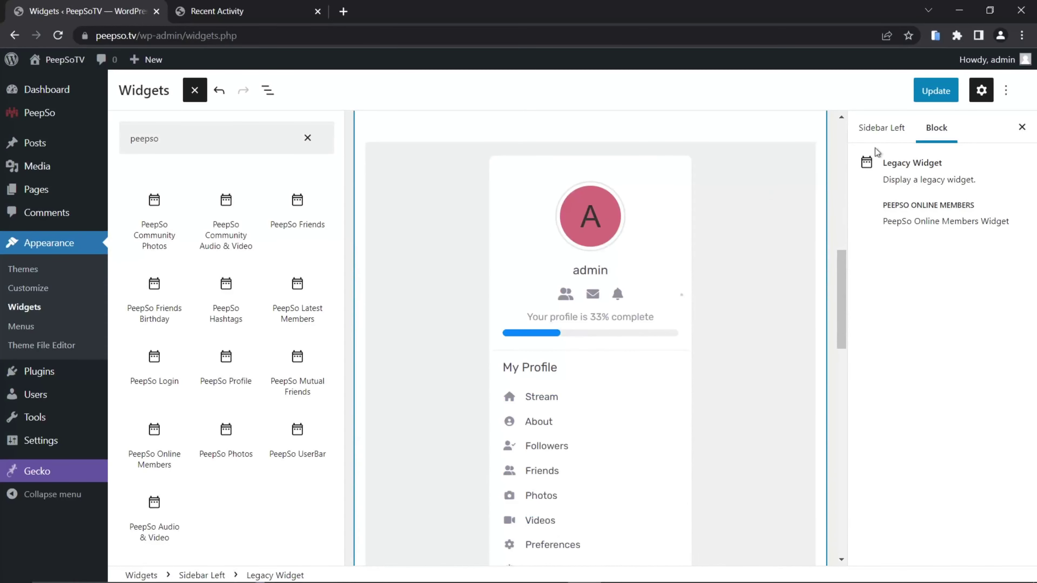
left_click(936, 91)
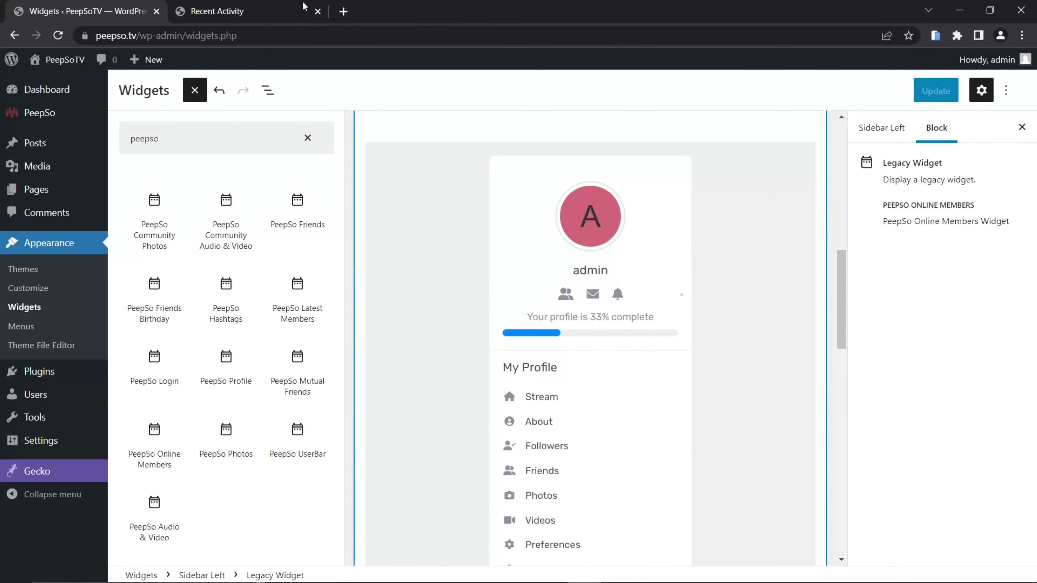
left_click(231, 9)
left_click(58, 35)
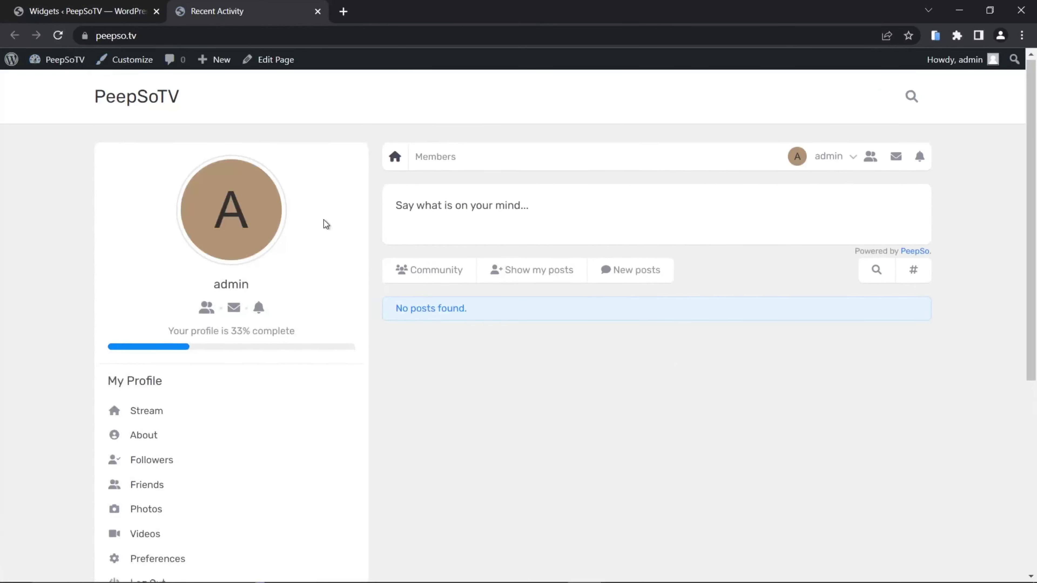
scroll(323, 221, "down", 6)
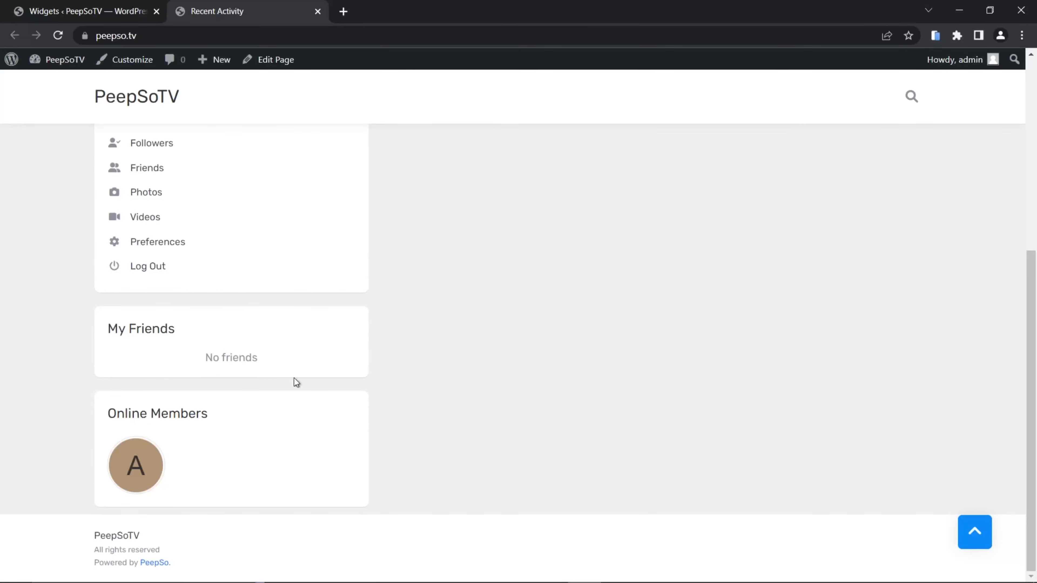
scroll(584, 406, "up", 6)
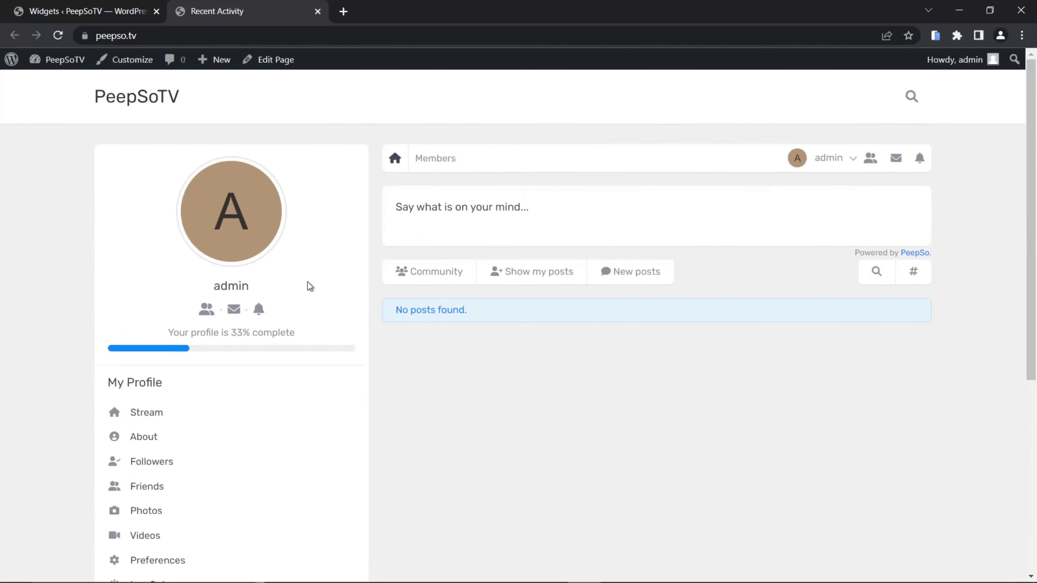
scroll(310, 286, "down", 2)
scroll(261, 339, "up", 2)
Return to the widgets editor tab and add the PeepSo Community Photos widget to the empty Sidebar Right area.
left_click(65, 11)
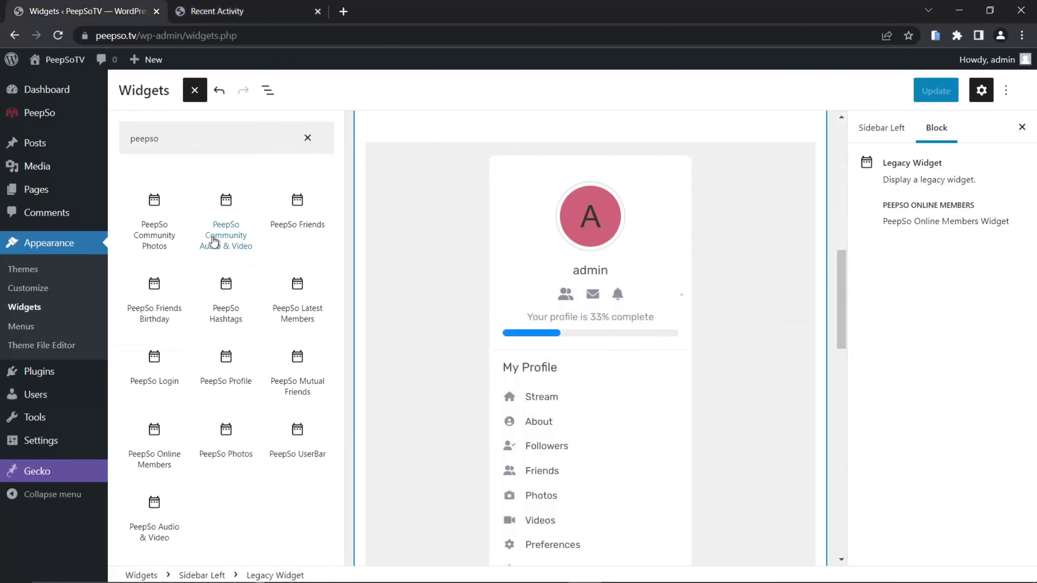
scroll(508, 331, "down", 15)
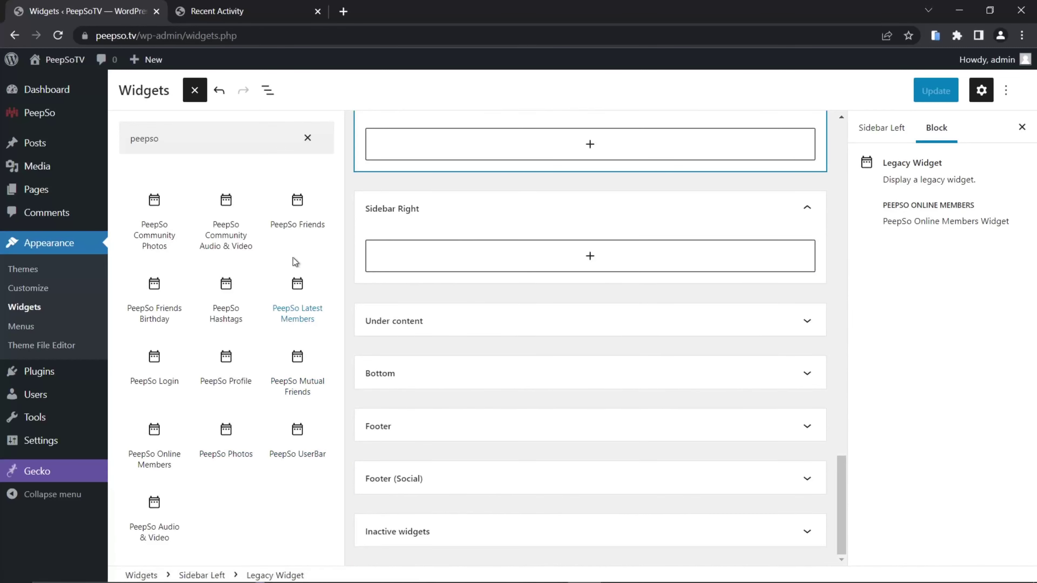
left_click_drag(154, 203, 506, 261)
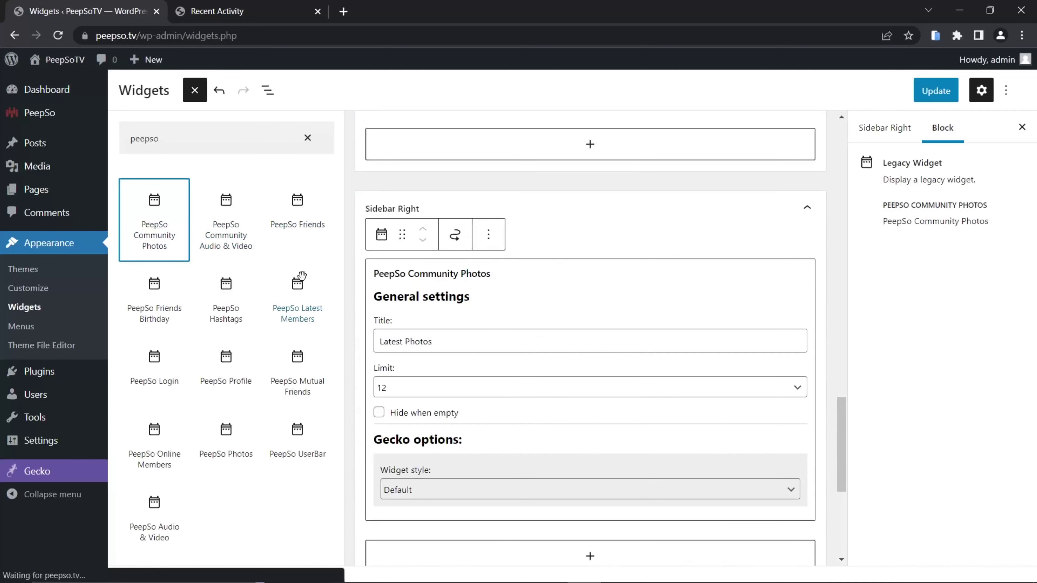
Add the PeepSo Community Audio & Video and PeepSo Hashtags widgets below the photos widget in Sidebar Right.
scroll(551, 286, "down", 6)
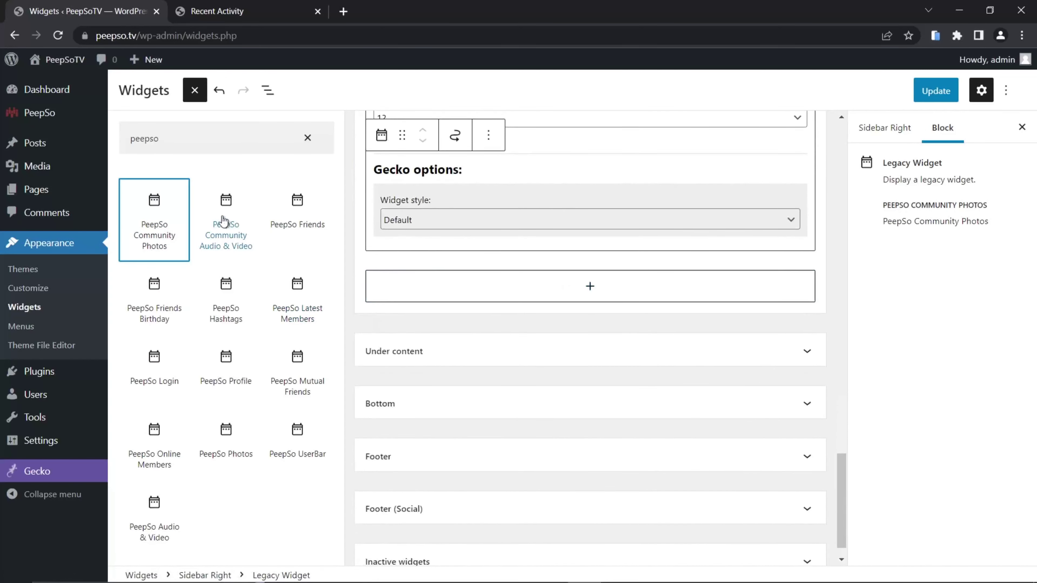
left_click_drag(224, 204, 545, 296)
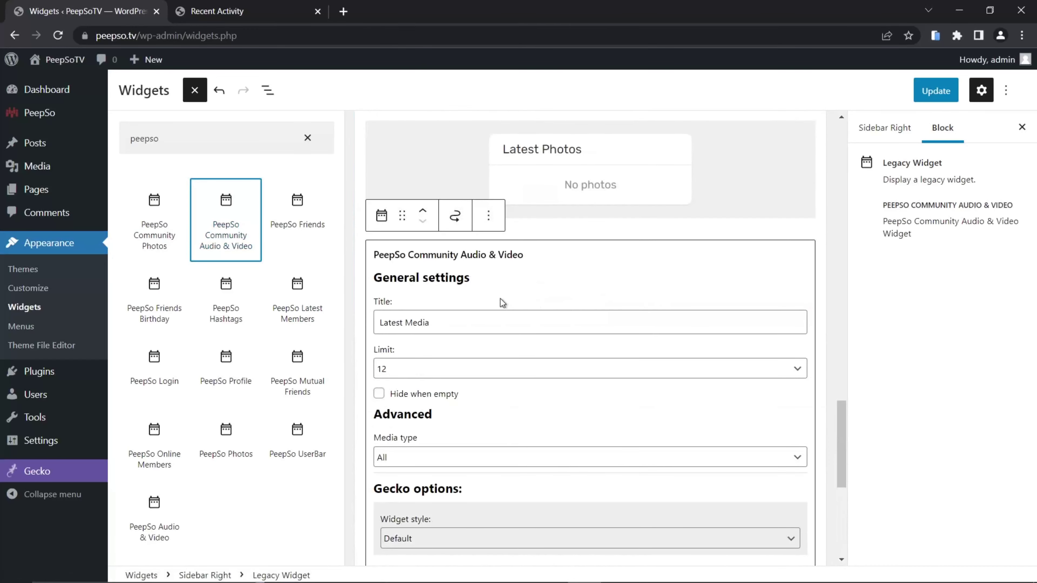
scroll(501, 301, "down", 6)
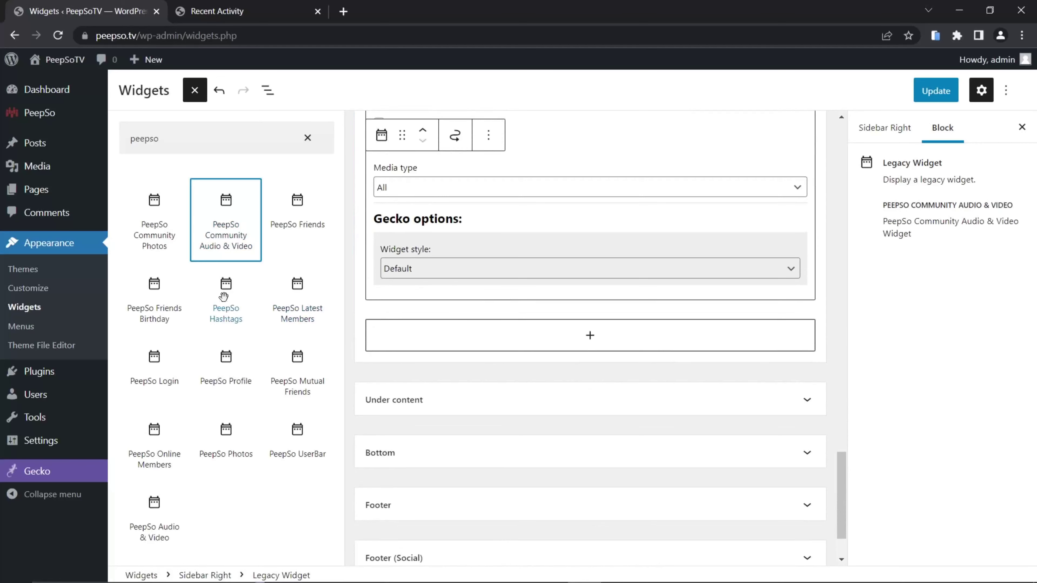
left_click_drag(225, 287, 571, 341)
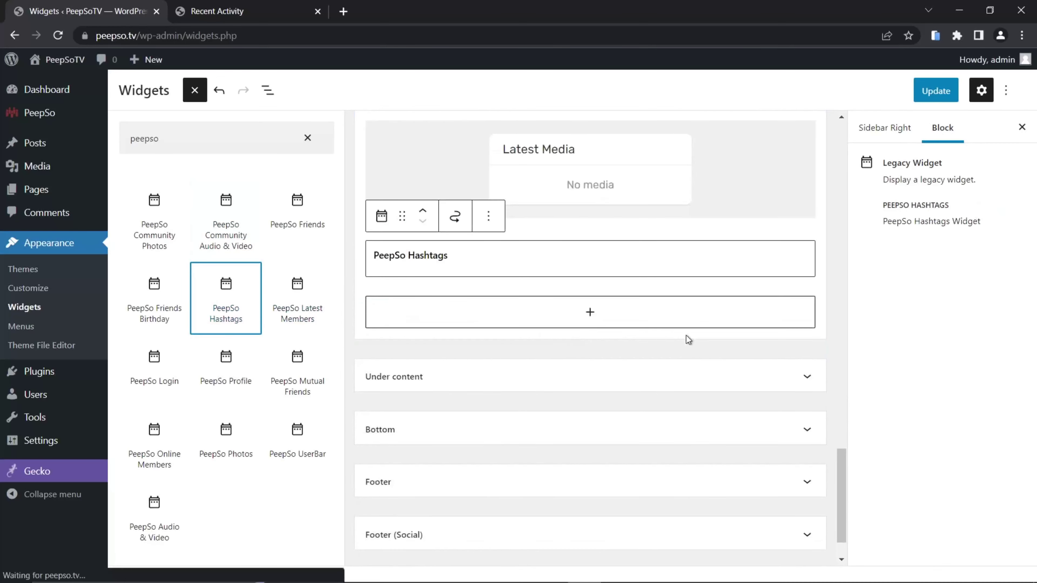
Save the Sidebar Right widgets and reload the front-end tab to check the page with both sidebars.
scroll(687, 322, "up", 5)
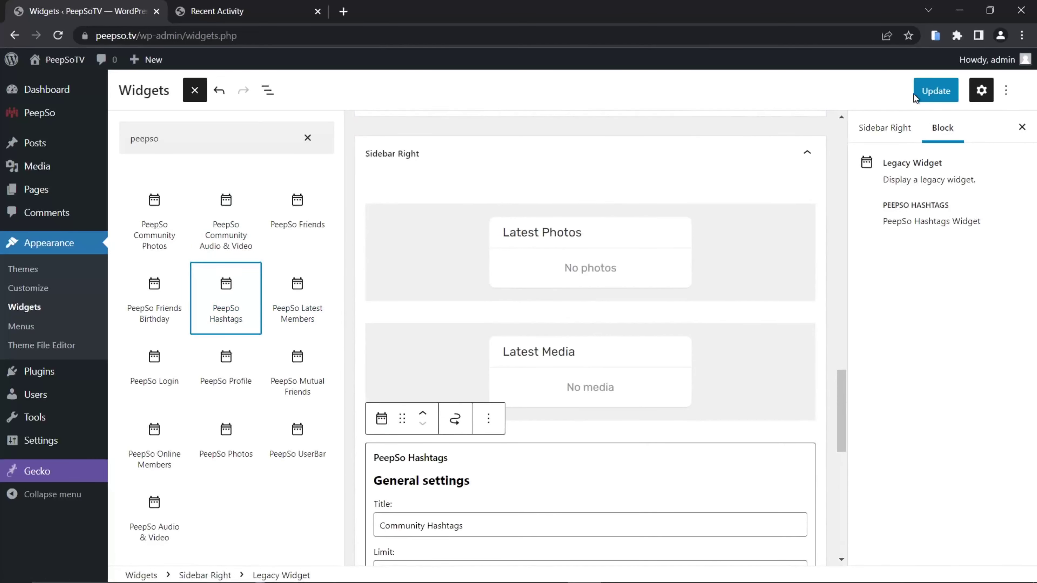
key("ctrl+s")
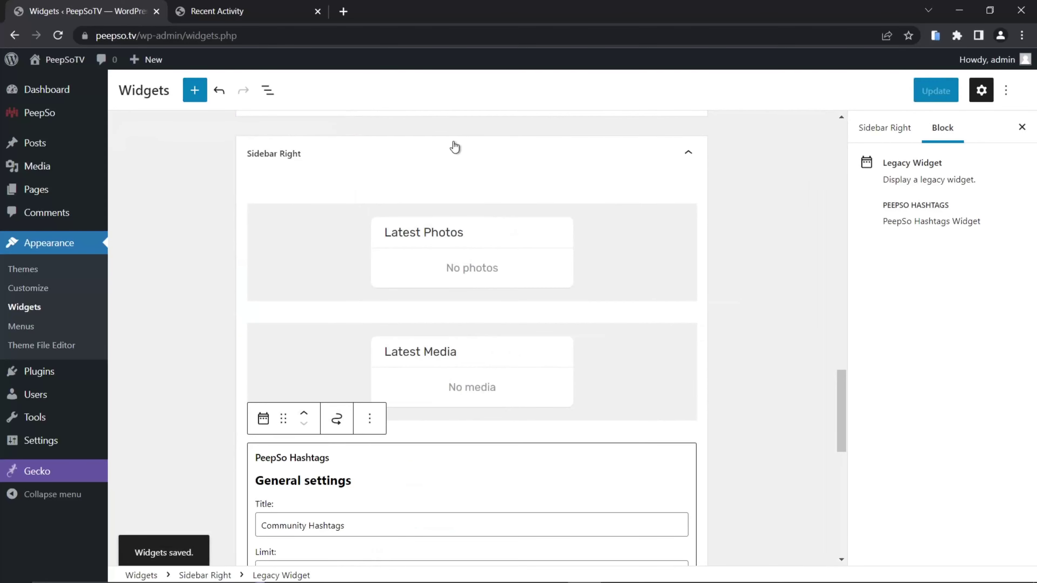
left_click(241, 12)
left_click(58, 35)
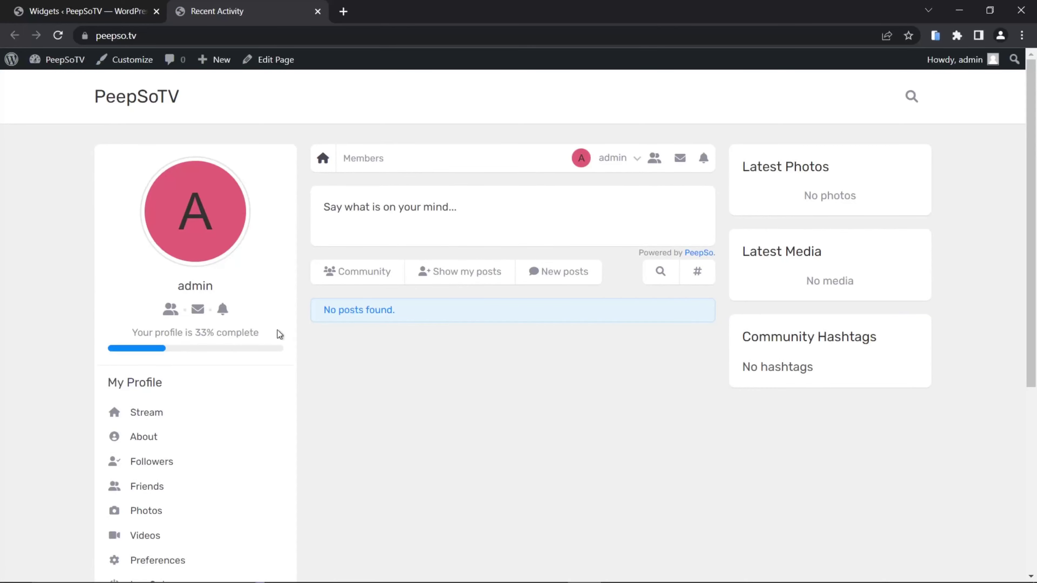
scroll(277, 330, "down", 5)
scroll(261, 321, "up", 5)
Return to the WordPress admin tab and open the menu editor in the Appearance settings.
left_click(79, 11)
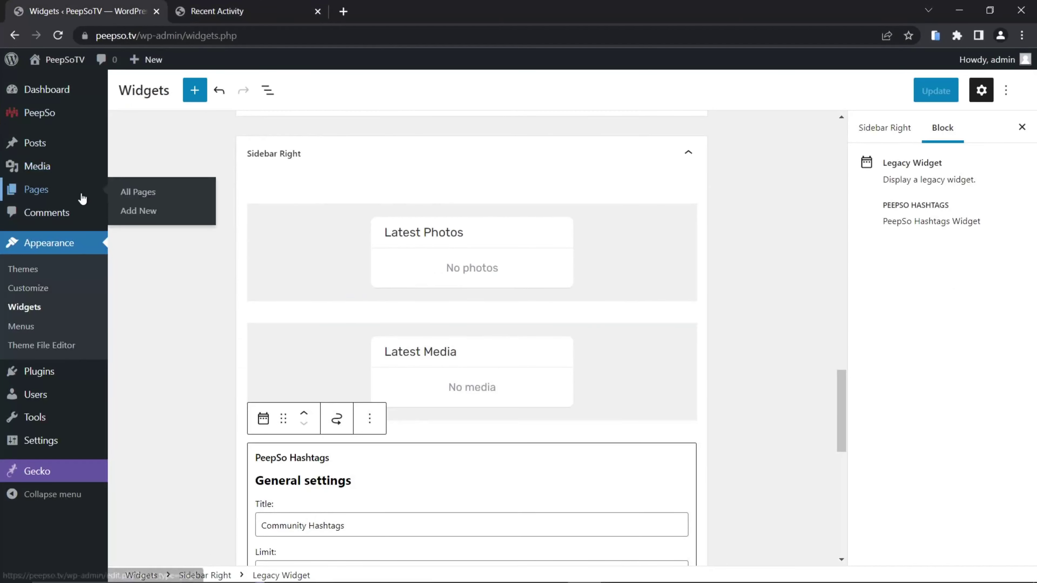
left_click(48, 268)
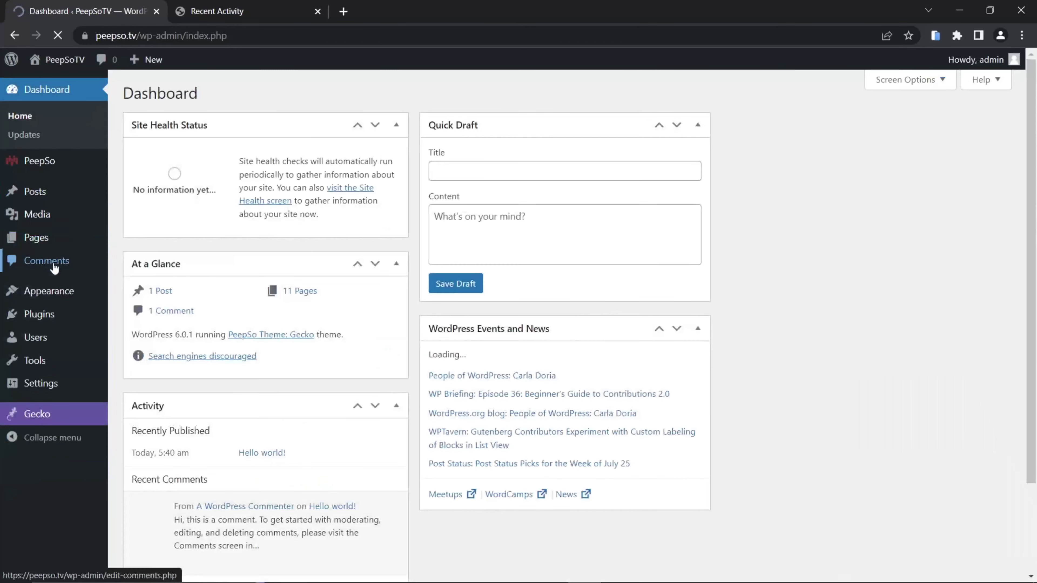
mouse_move(48, 292)
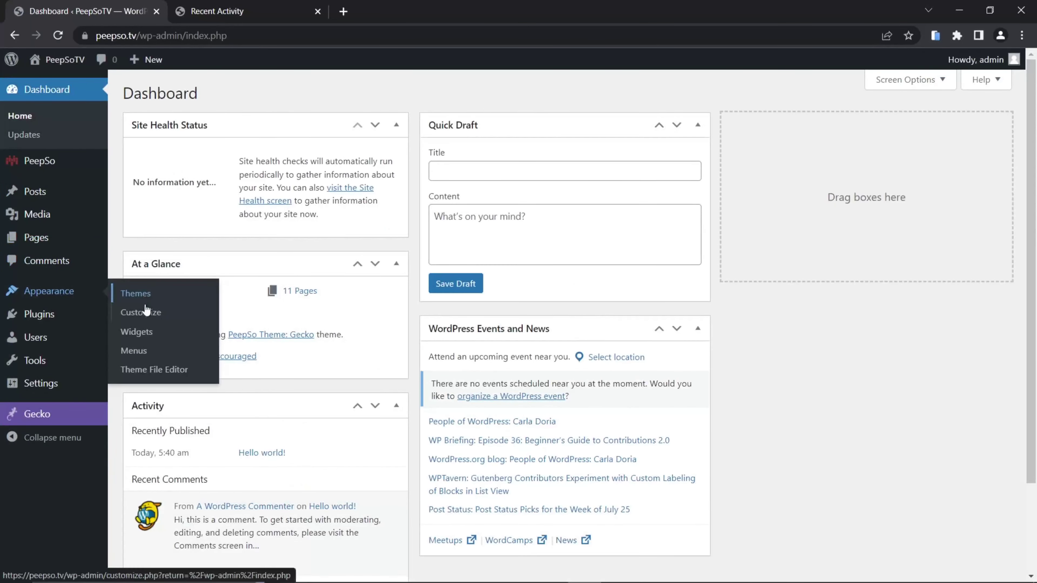
left_click(134, 351)
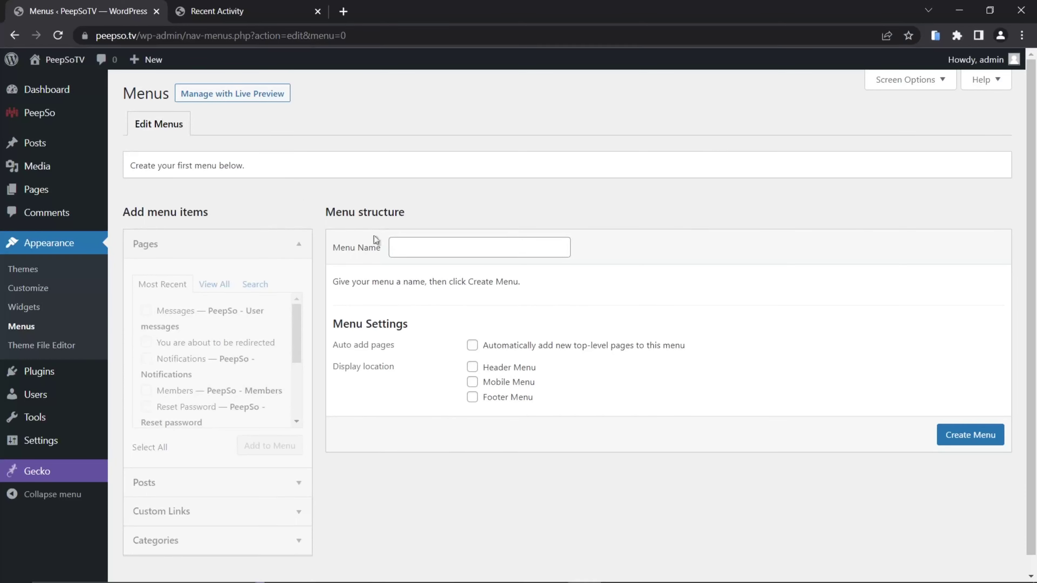
Create a menu named Navigation and assign it to the Header Menu display location.
left_click(424, 249)
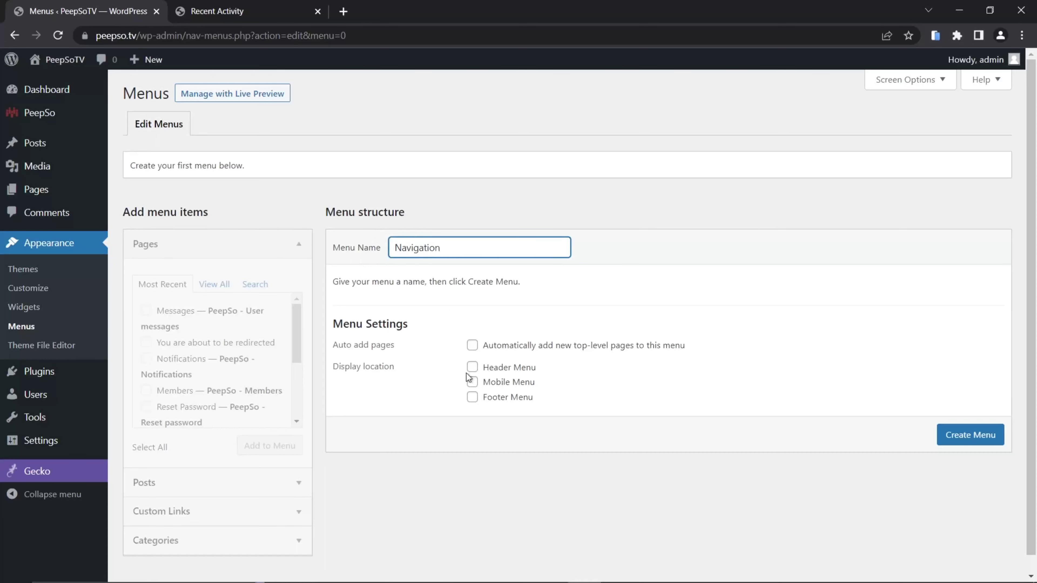
left_click(472, 367)
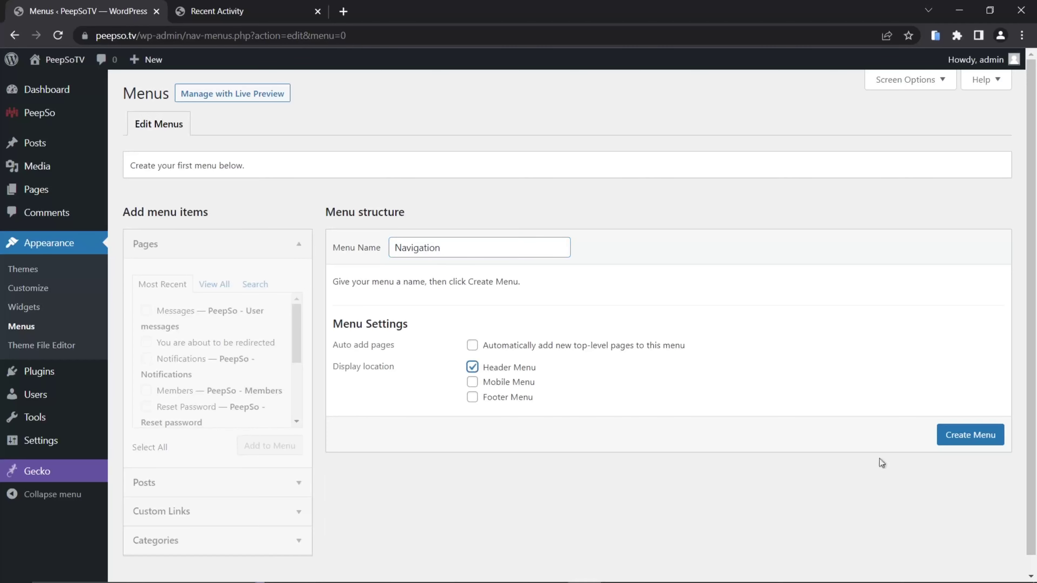
left_click(967, 437)
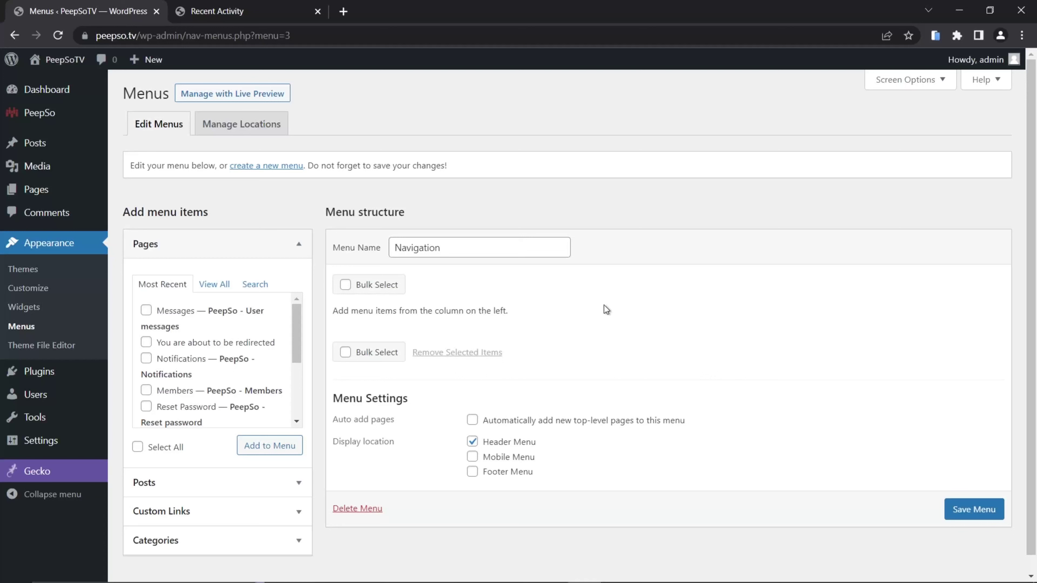
Add the Blog posts page from the full page list to the Navigation menu and save the menu.
left_click(296, 334)
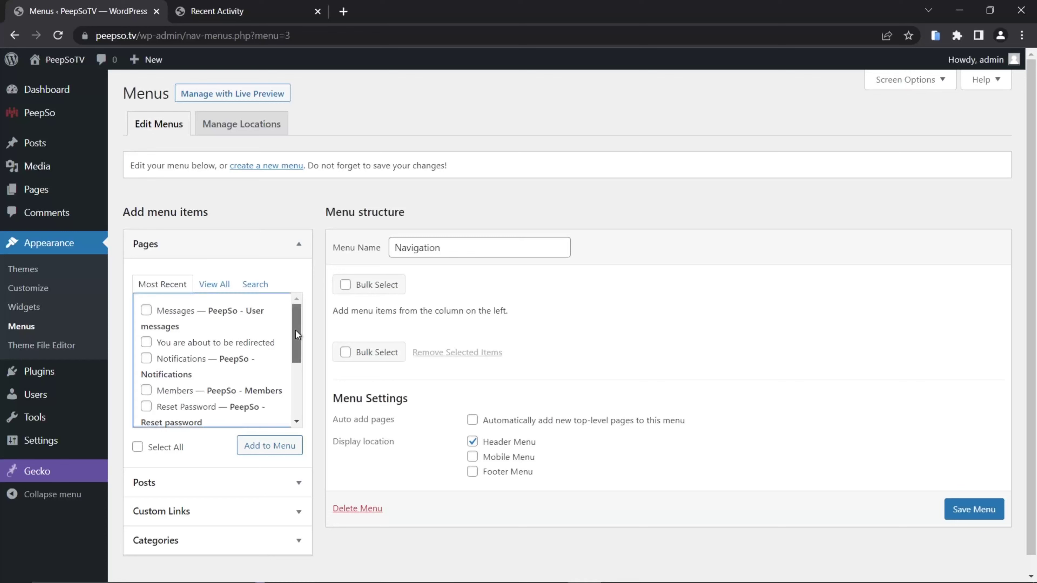
left_click_drag(295, 333, 285, 306)
left_click(225, 286)
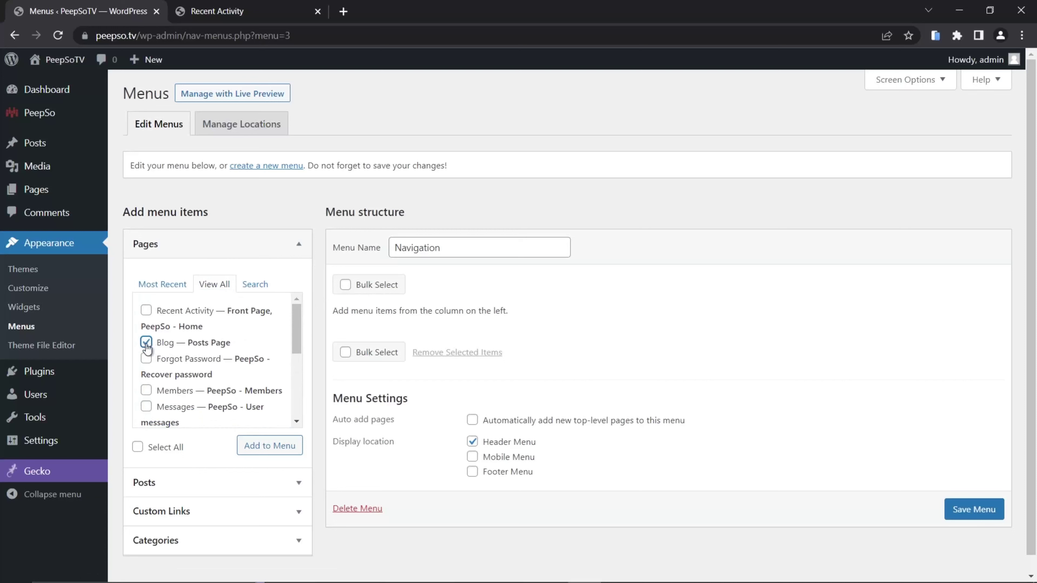
left_click(266, 447)
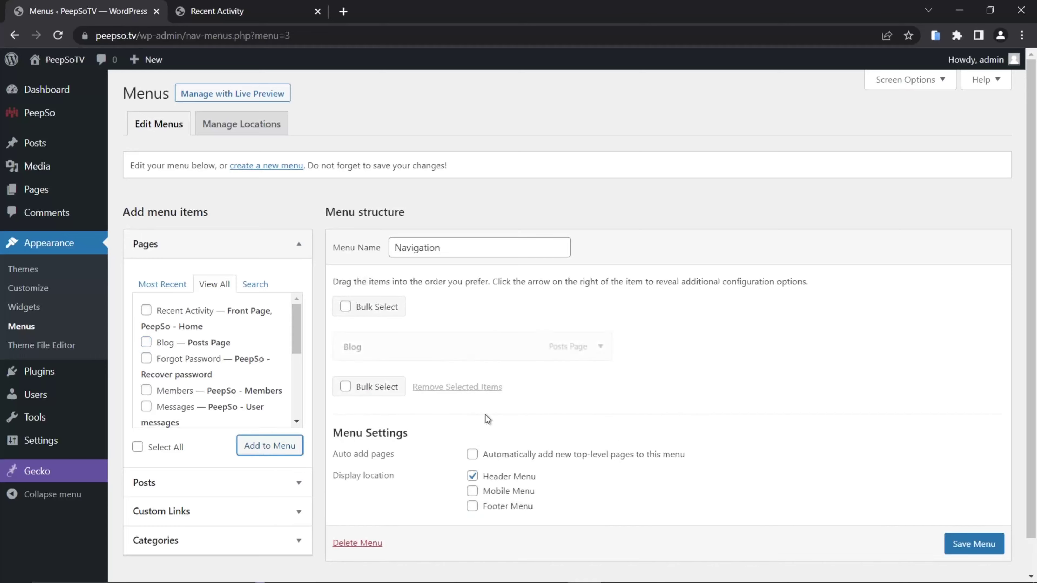
scroll(973, 547, "down", 1)
left_click(974, 526)
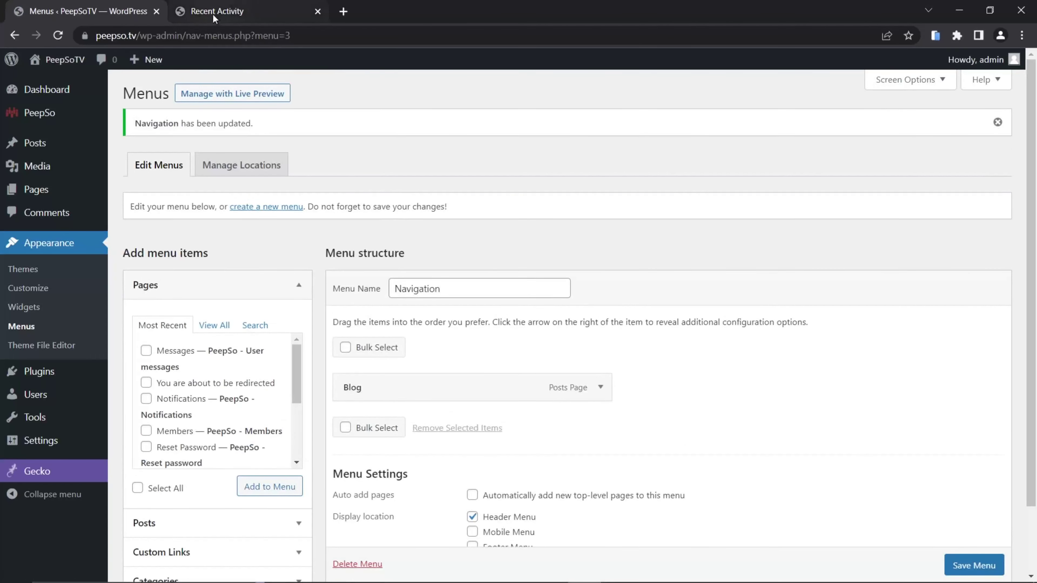
Reload the front-end tab, open the Blog page from the header menu and return to the site's home page.
left_click(212, 13)
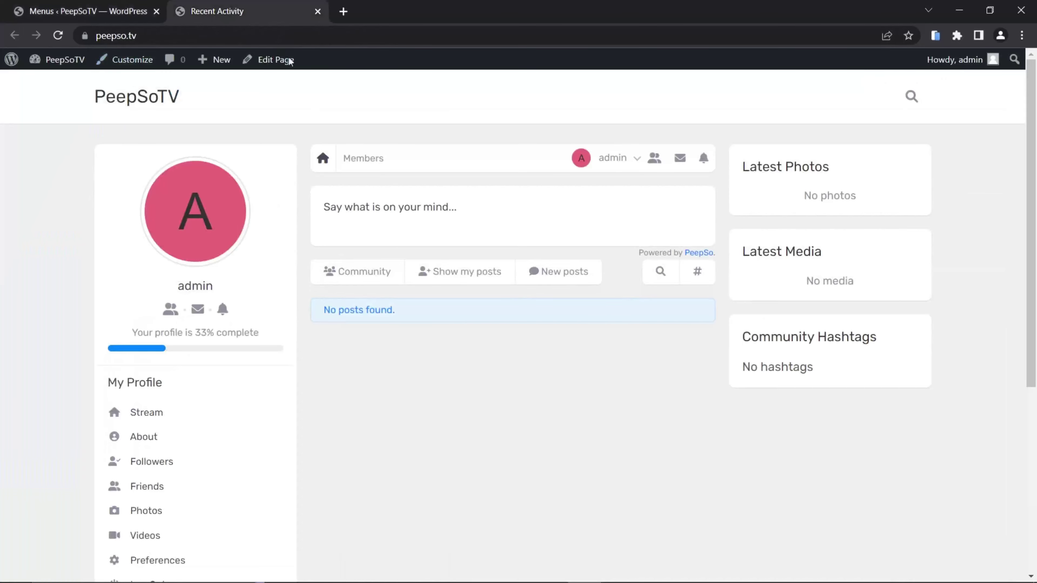
left_click(59, 35)
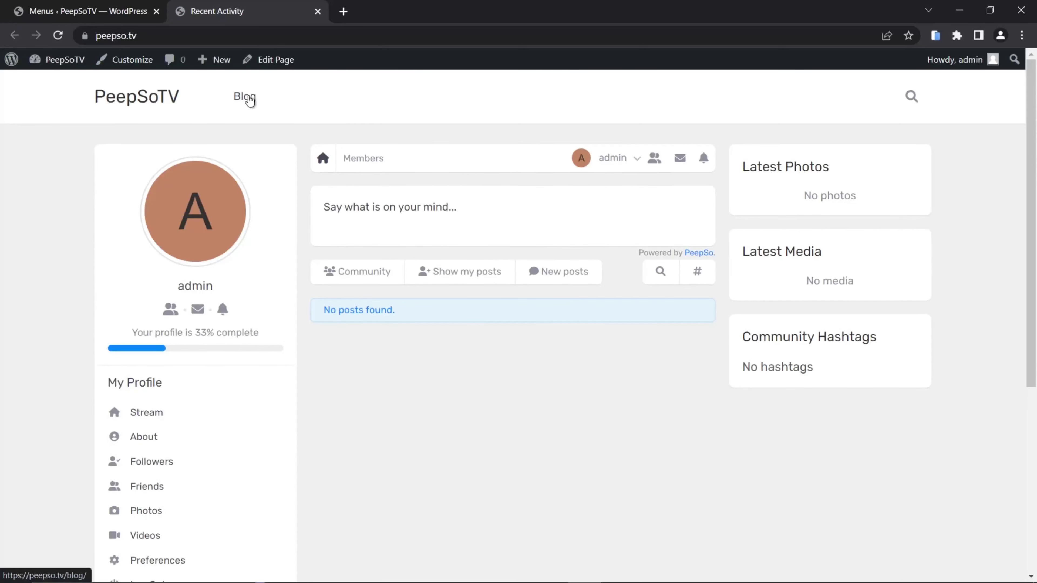
left_click(250, 100)
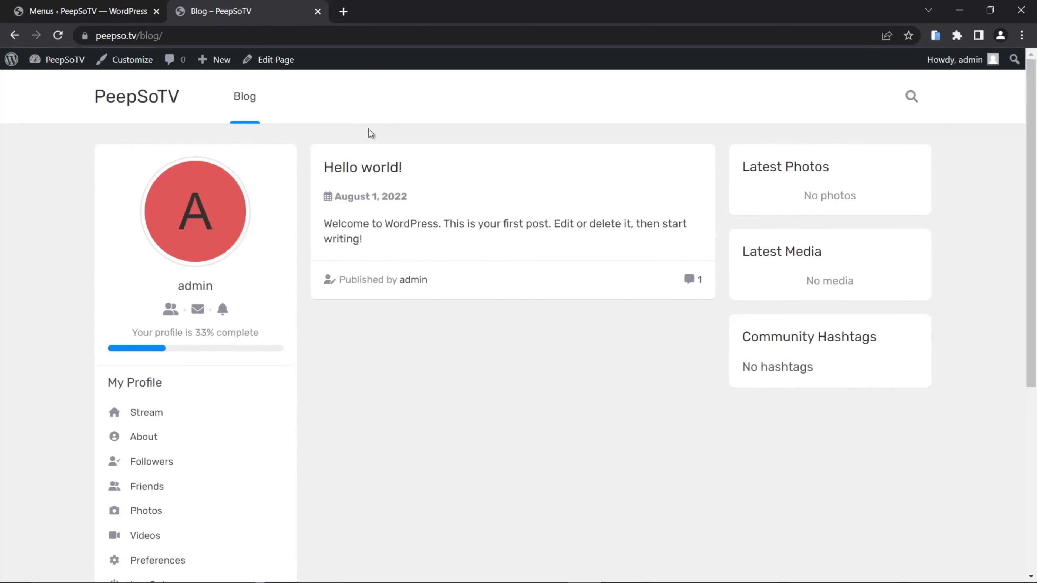
left_click(119, 99)
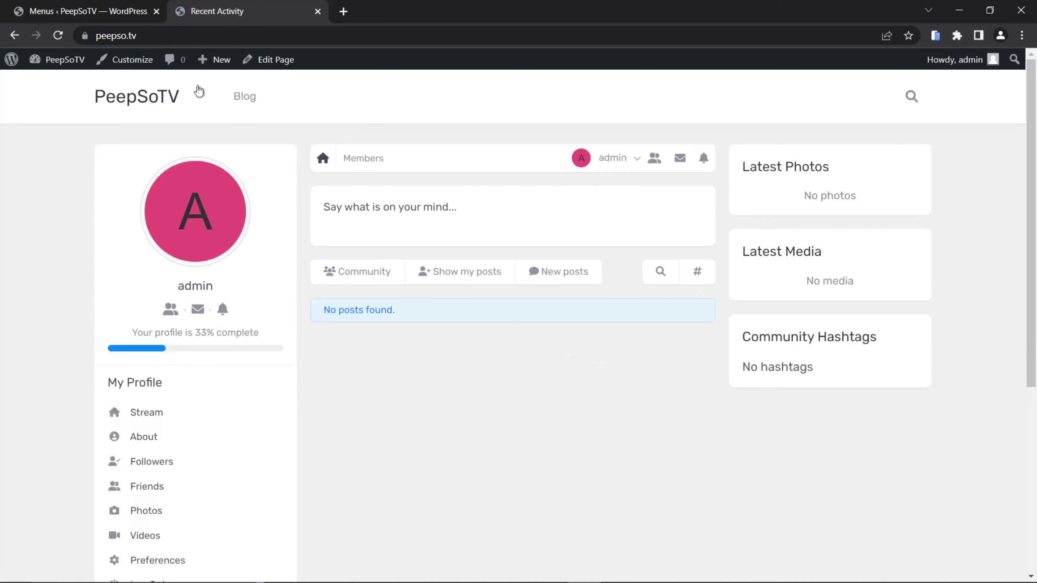
Return to the menu editor tab and add the Messages and Notifications pages to the Navigation menu.
left_click(84, 11)
scroll(505, 335, "down", 2)
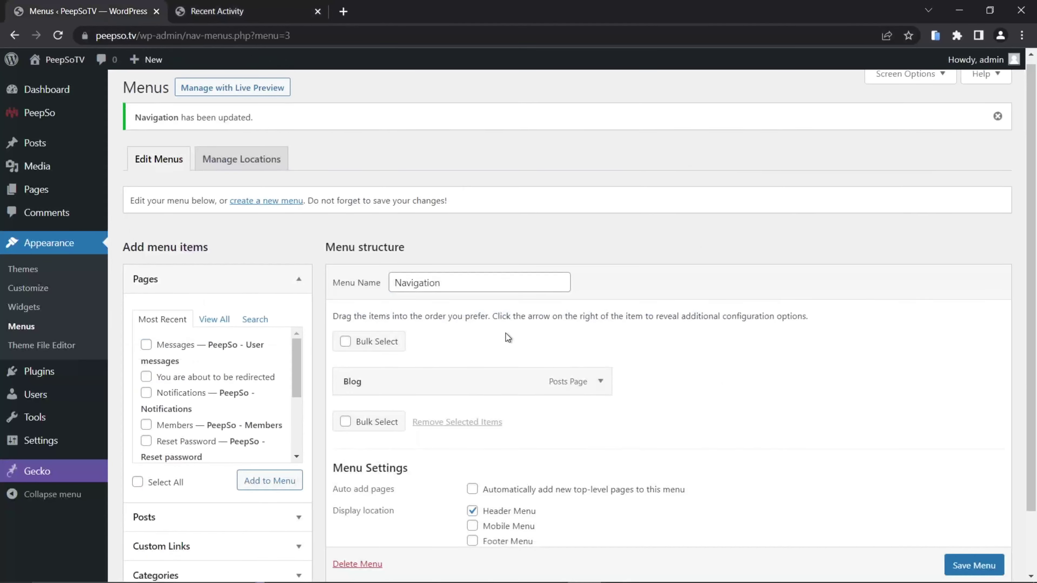
scroll(245, 347, "up", 2)
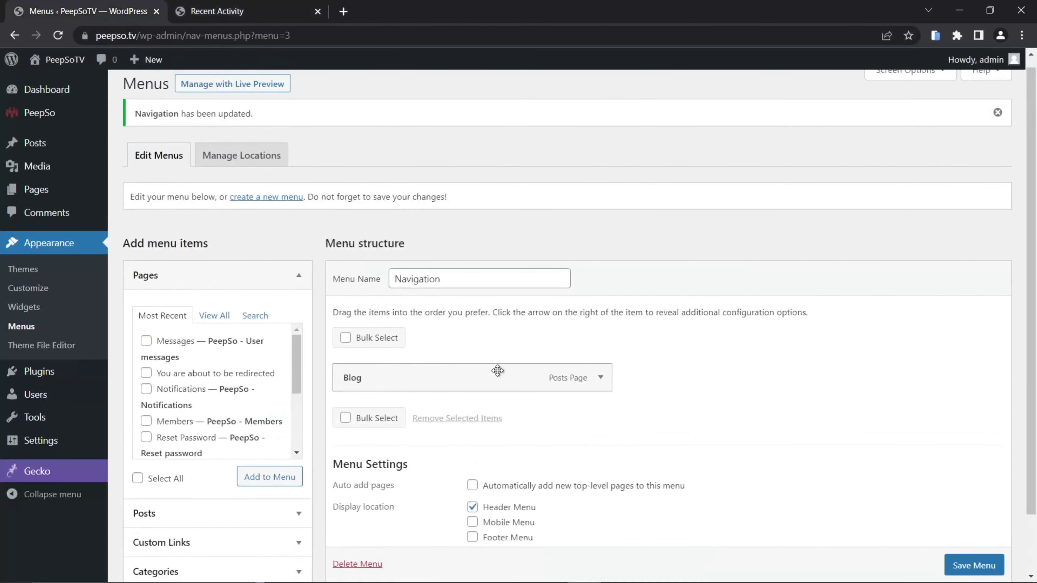
scroll(498, 371, "down", 2)
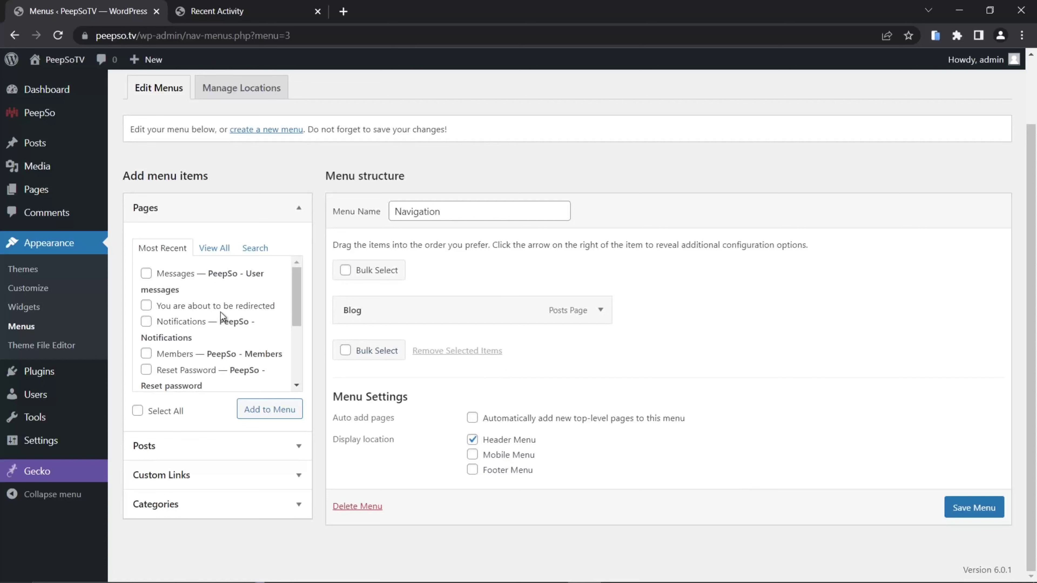
left_click(146, 274)
left_click(253, 411)
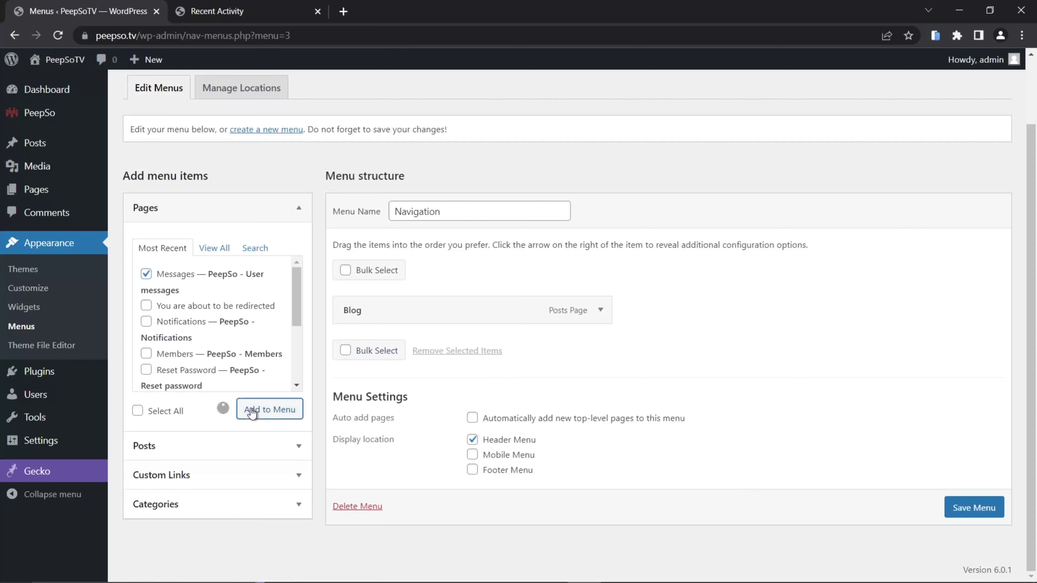
left_click(146, 322)
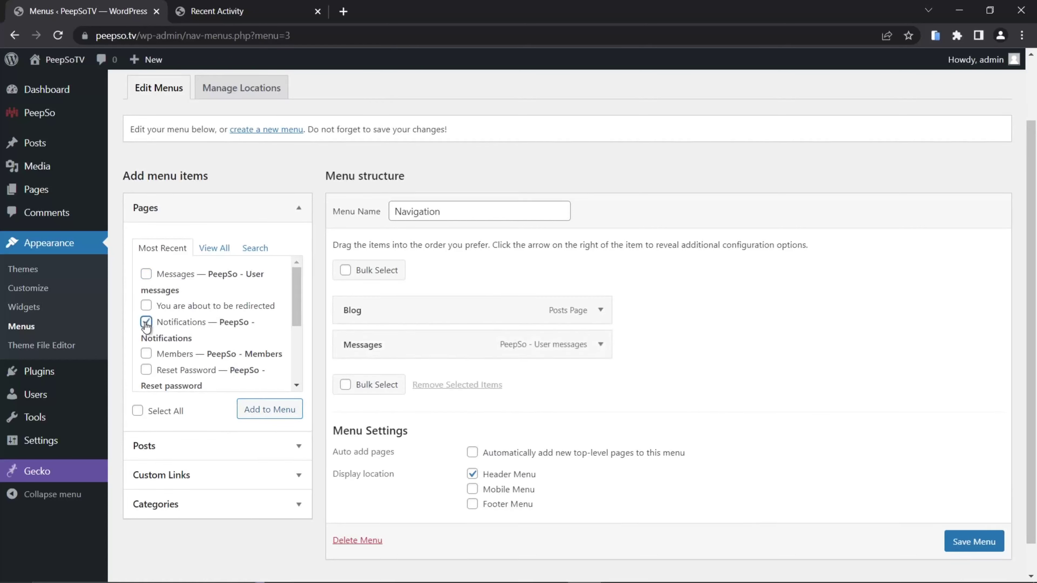
left_click(257, 409)
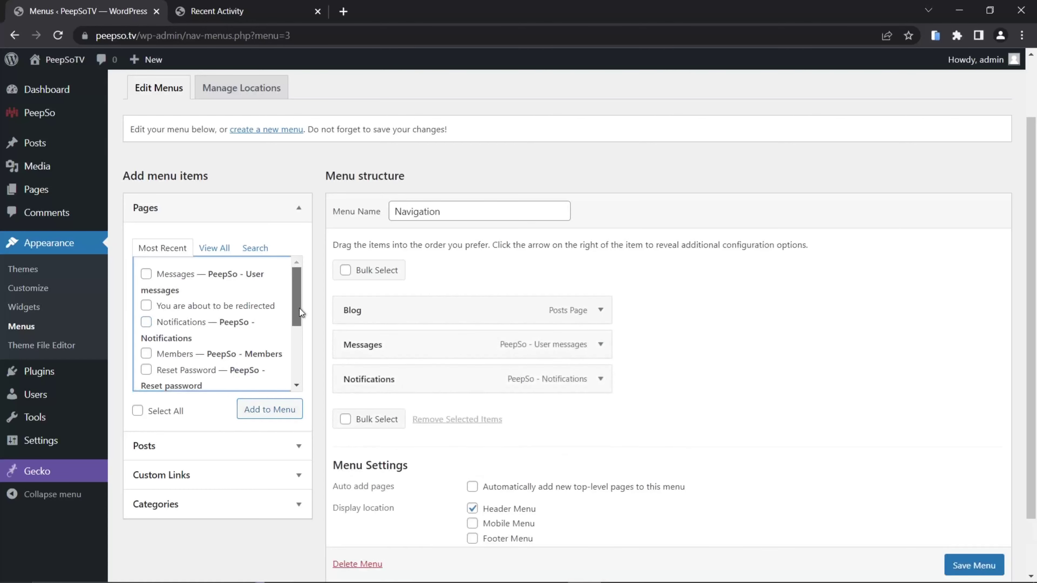
Add the PeepSo Members and User Profile pages to the Navigation menu.
left_click_drag(299, 308, 289, 320)
left_click(162, 338)
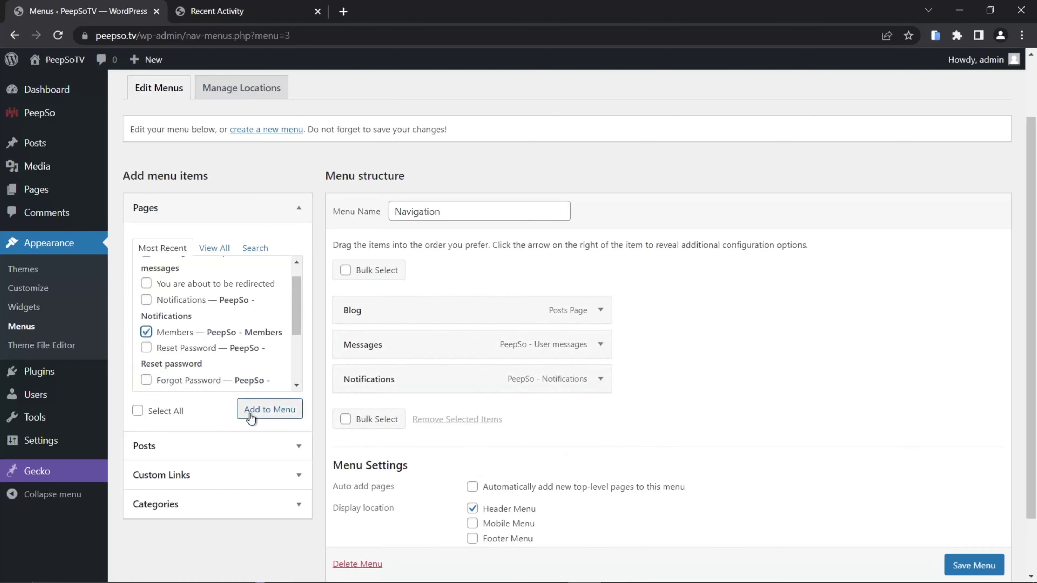
left_click(262, 410)
scroll(295, 324, "down", 1)
left_click_drag(297, 329, 294, 362)
left_click(146, 344)
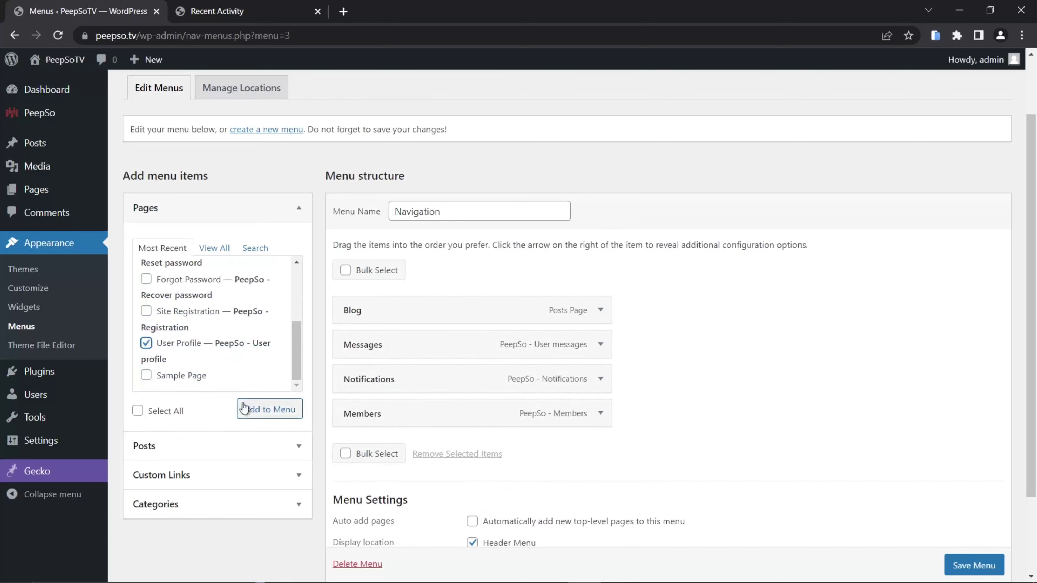
left_click(263, 409)
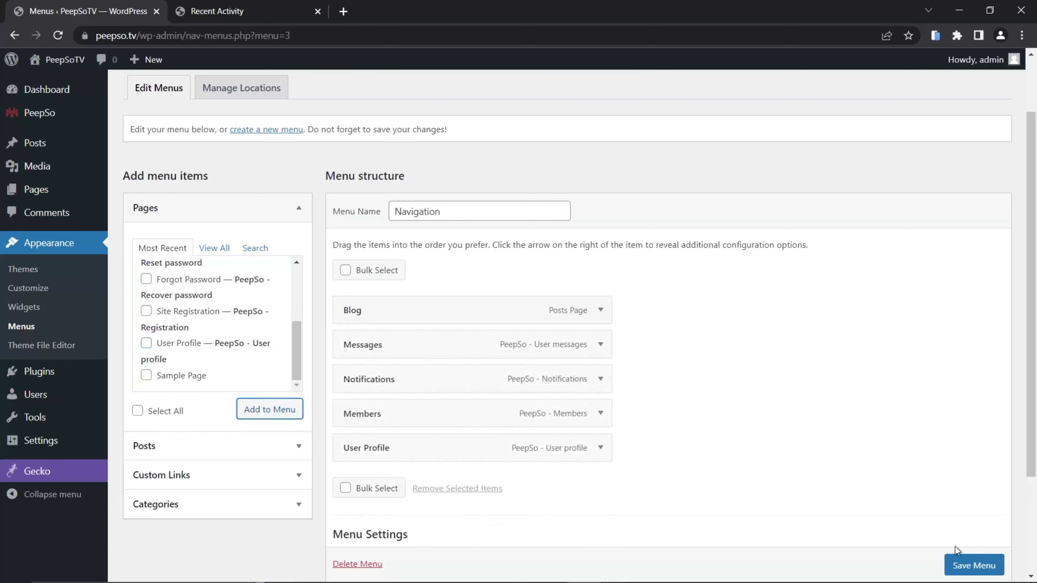
Save the Navigation menu and reload the front-end tab to check the header links.
scroll(971, 559, "down", 1)
left_click(975, 563)
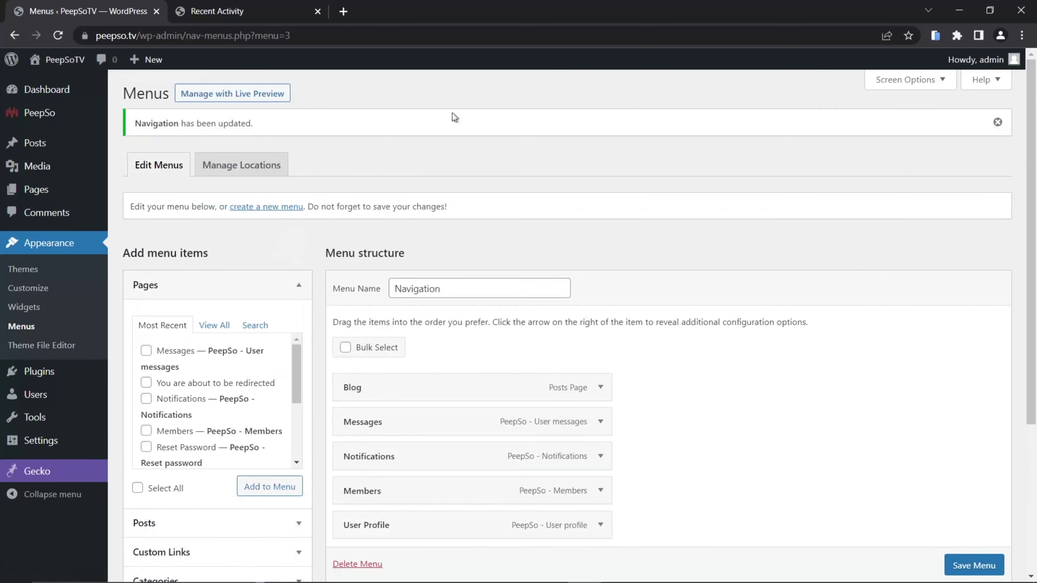
left_click(216, 11)
left_click(57, 35)
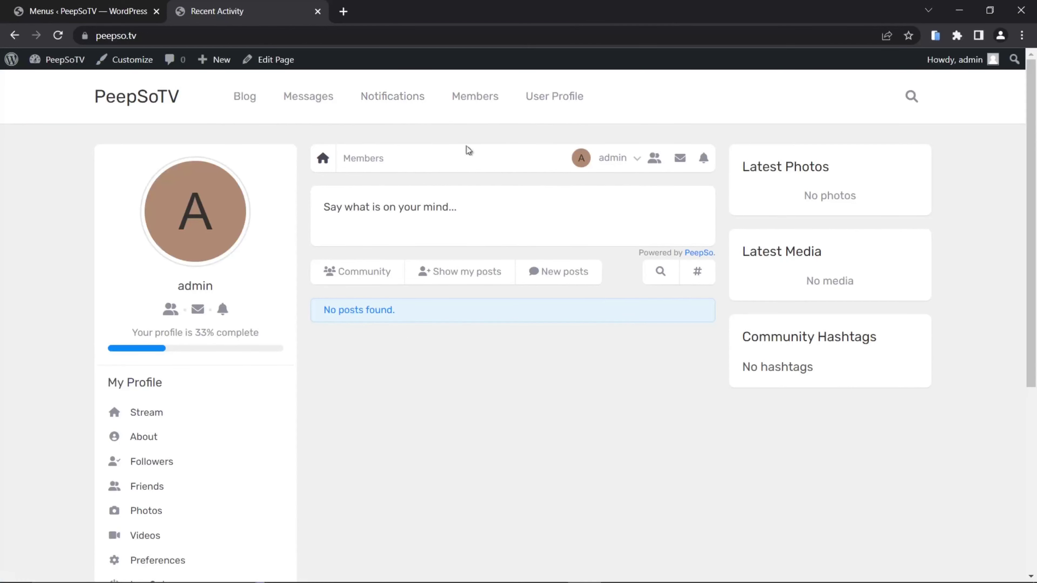
In the menu editor tab, nest Notifications under Blog and make User Profile and Members sub items of Messages.
left_click(145, 17)
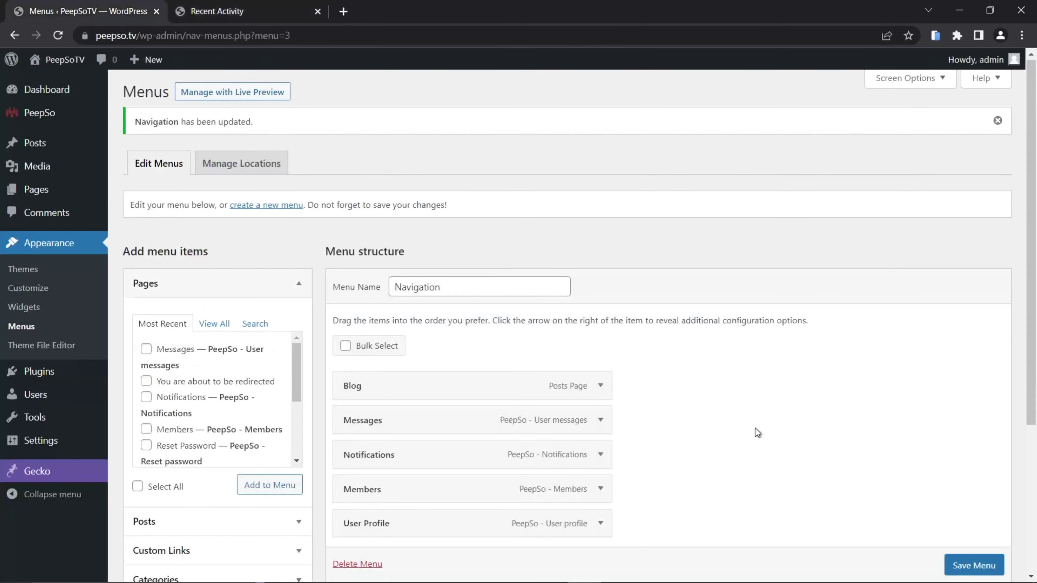
scroll(399, 343, "down", 3)
left_click_drag(394, 322, 424, 327)
left_click_drag(393, 361, 433, 359)
left_click_drag(405, 399, 416, 289)
Save the nested menu, reload the front-end tab and view the Blog and Messages submenus in the header.
scroll(974, 565, "down", 1)
left_click(974, 547)
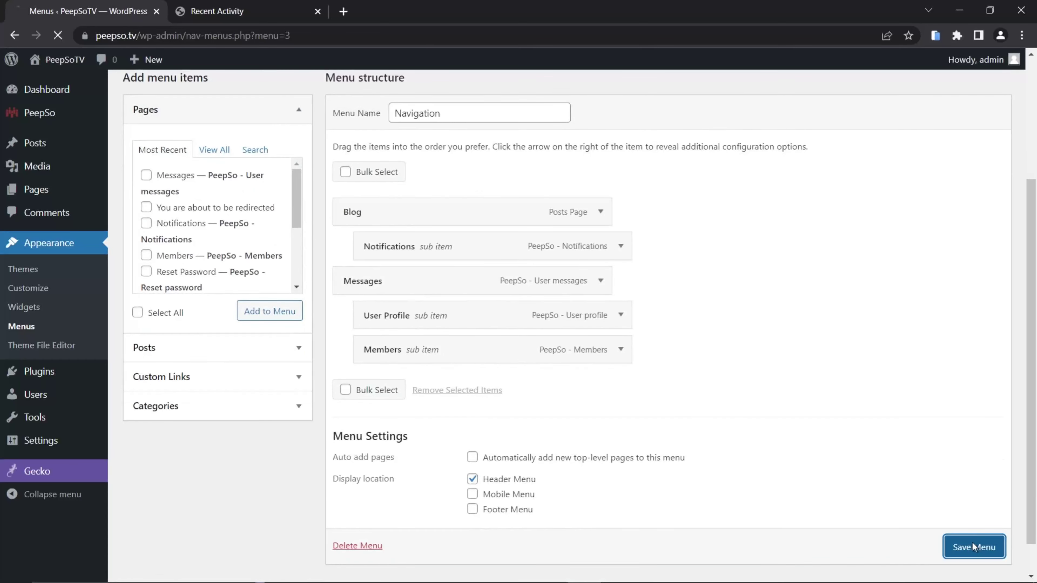
left_click(235, 12)
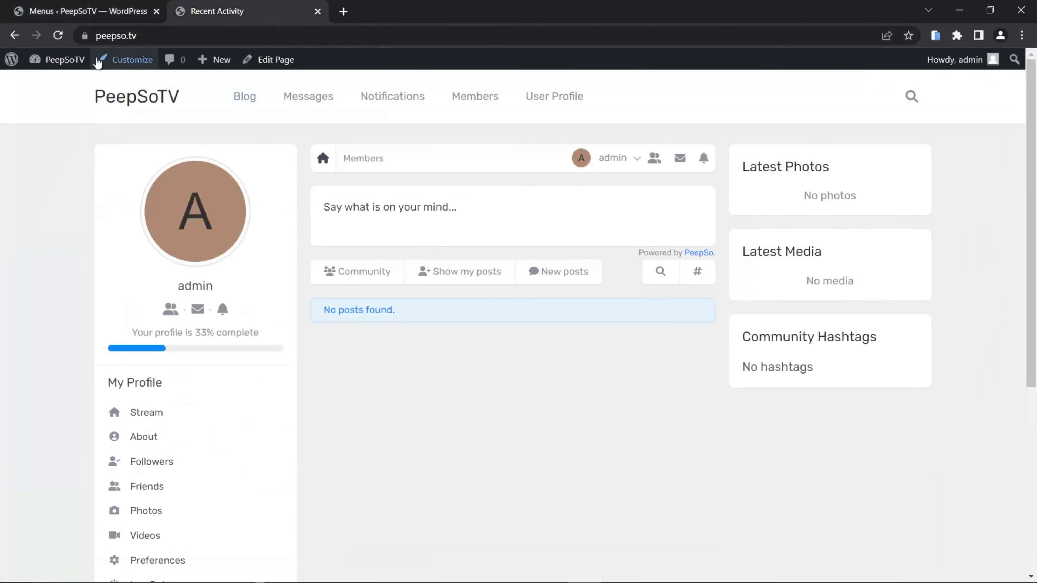
left_click(60, 35)
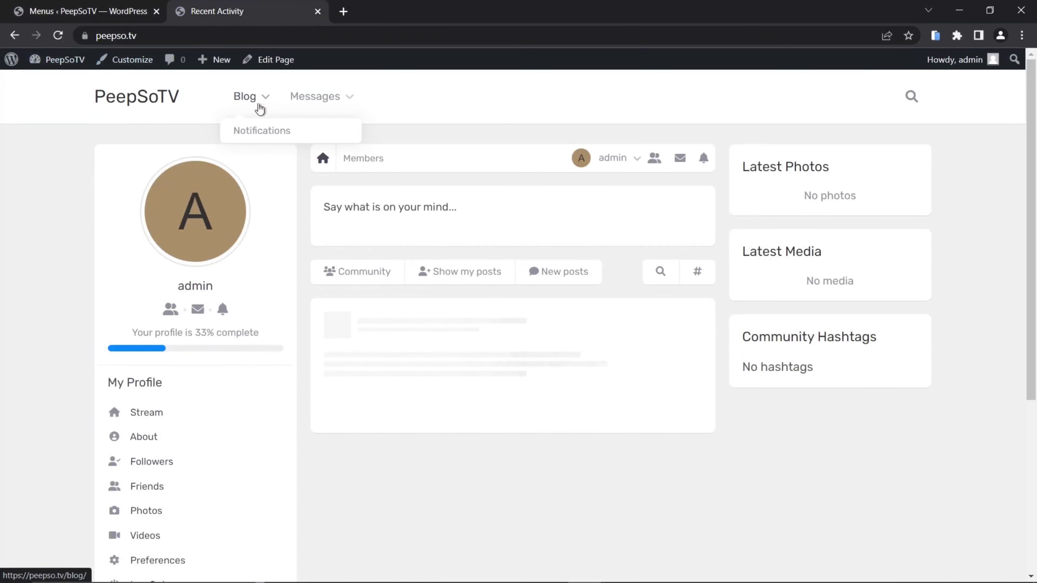
mouse_move(342, 111)
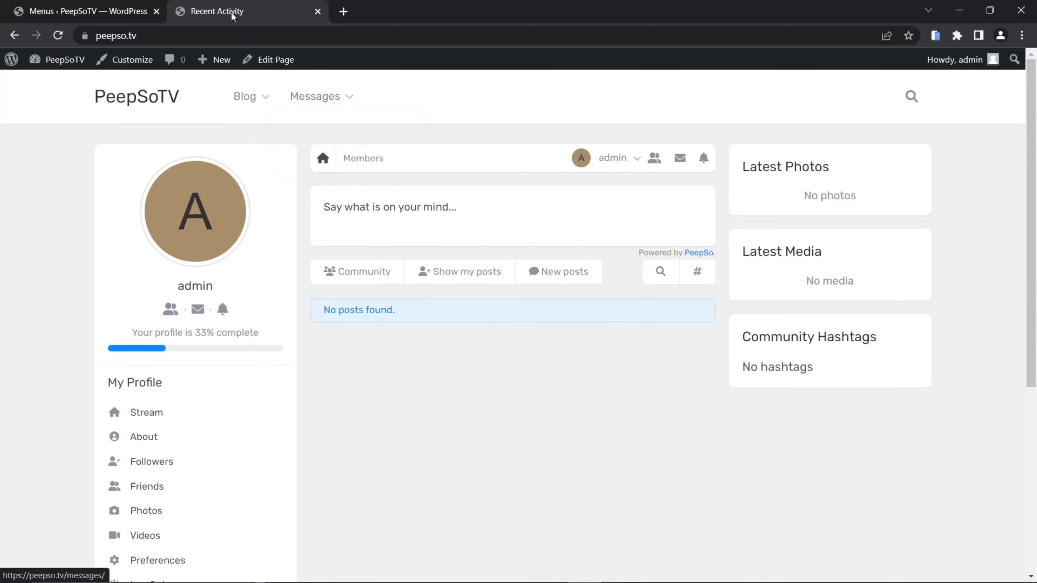
Return to the menu editor tab and move Notifications, User Profile and Members back to the top level of the menu.
left_click(94, 11)
scroll(786, 367, "down", 1)
left_click_drag(526, 354, 472, 367)
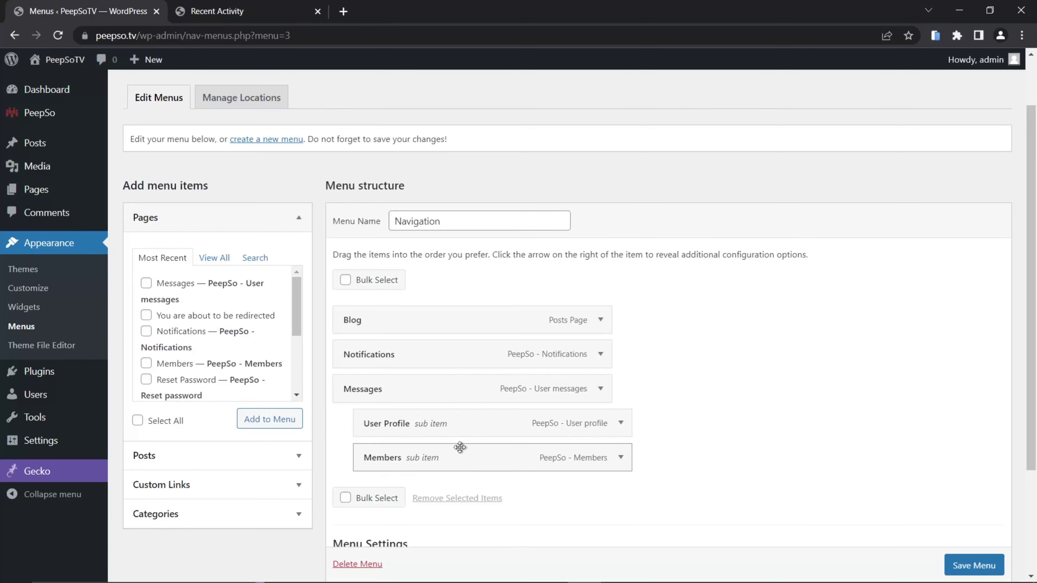
left_click_drag(460, 451, 459, 429)
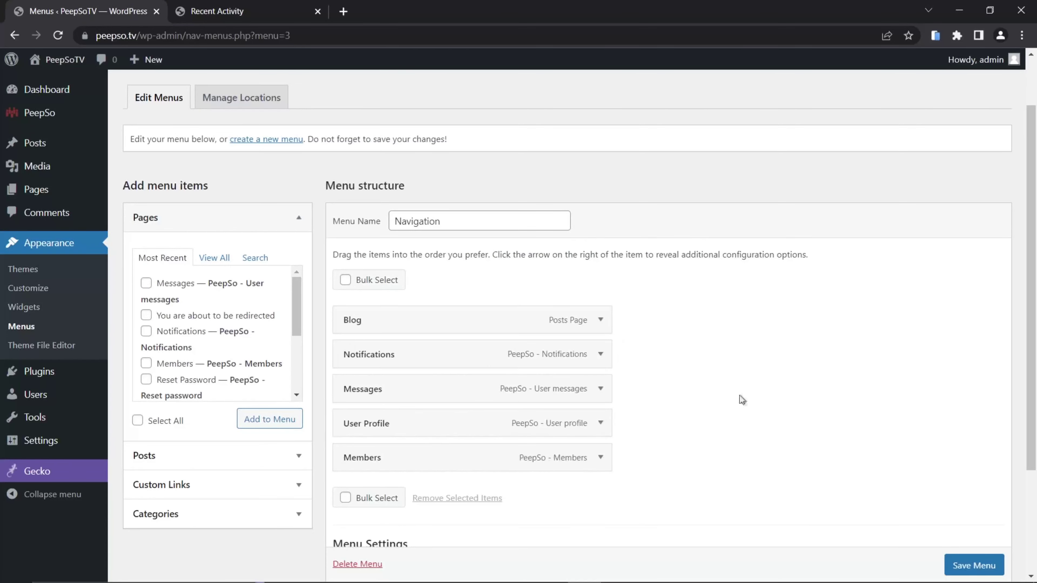
scroll(734, 392, "down", 2)
scroll(734, 392, "up", 2)
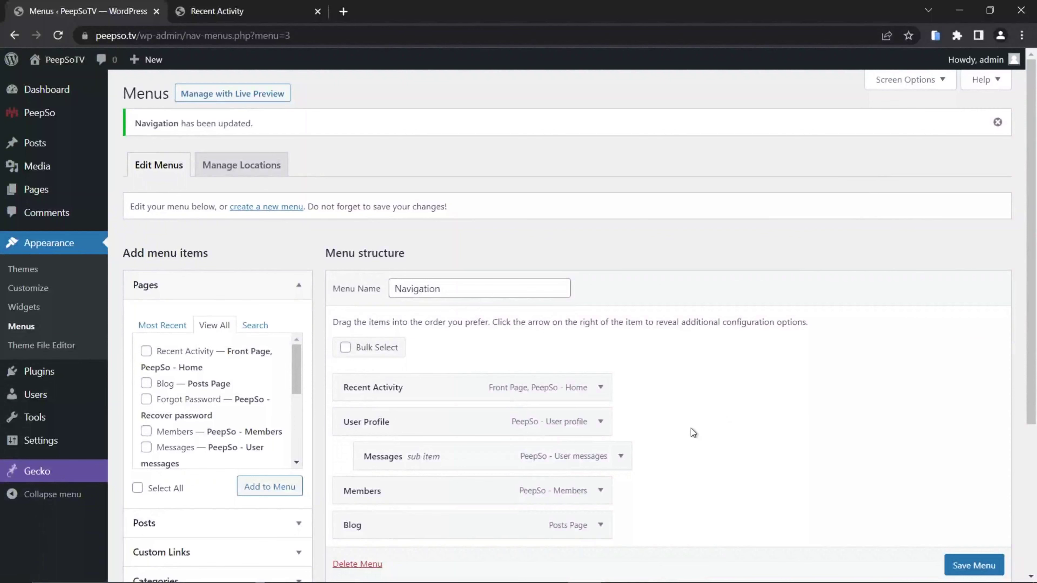
scroll(571, 368, "down", 2)
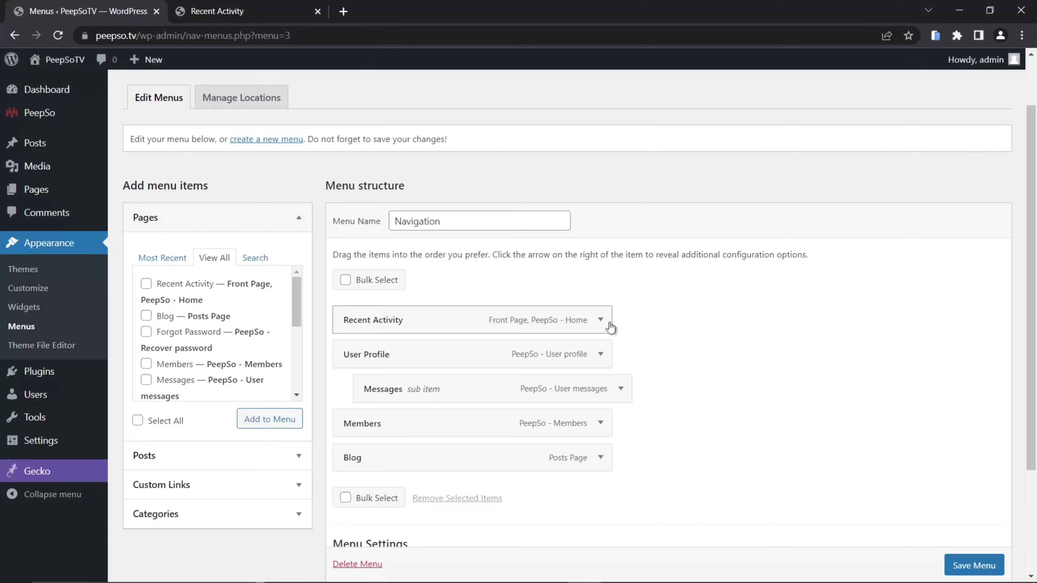
Change the navigation label of the Recent Activity menu item to "Community".
left_click(600, 323)
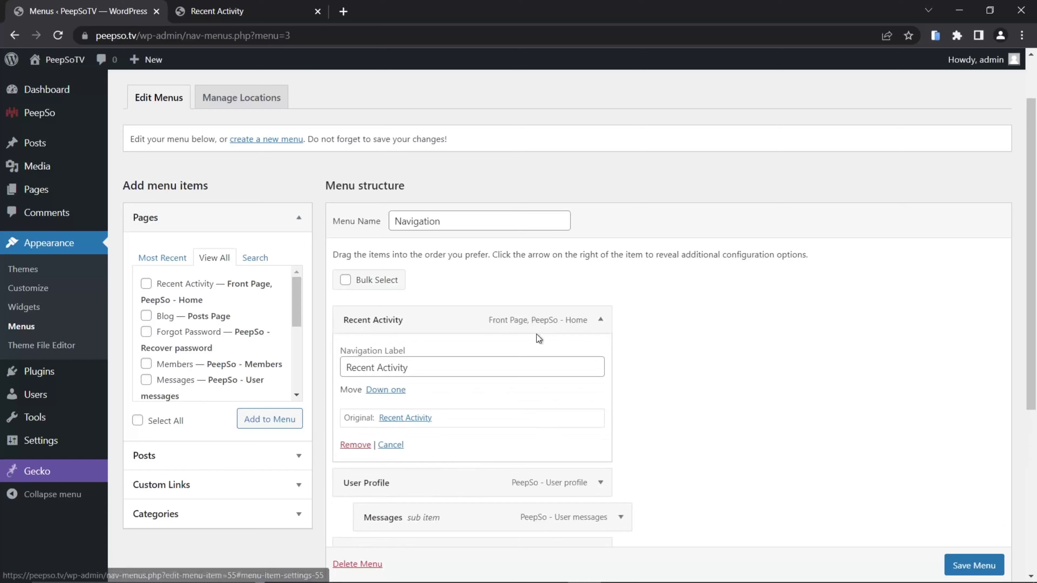
left_click_drag(417, 370, 326, 372)
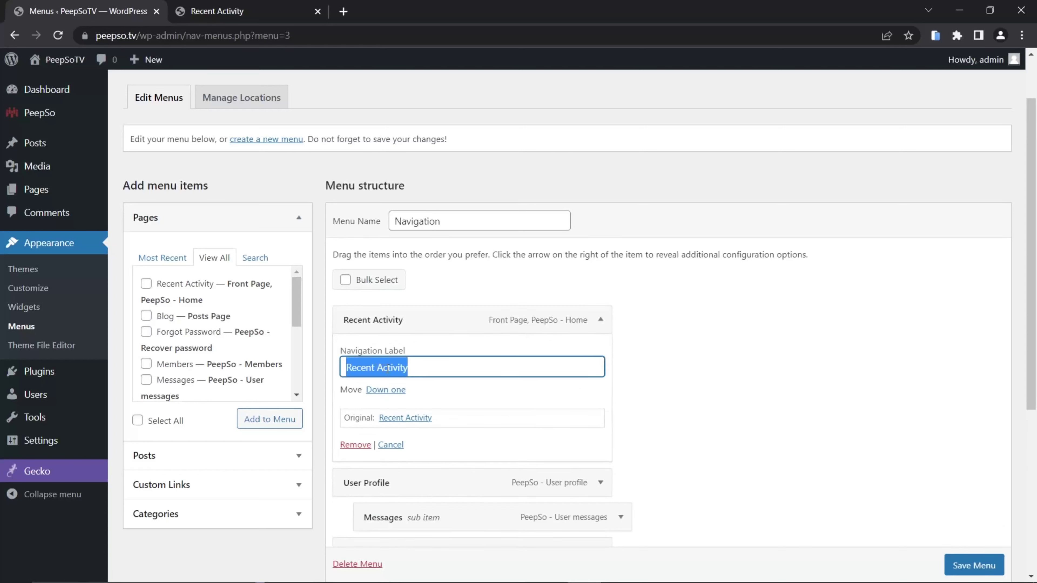
type("Community")
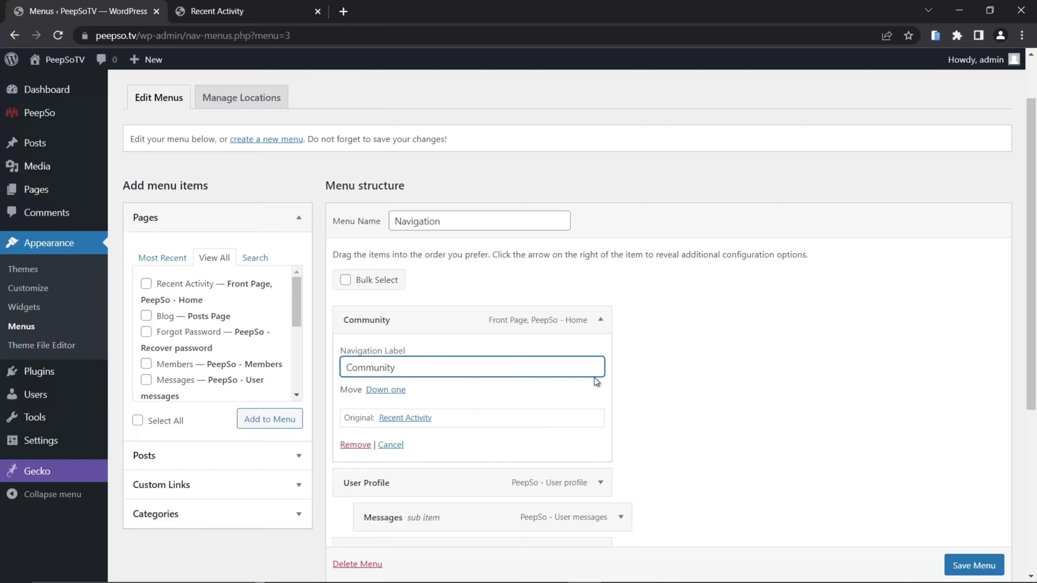
left_click(658, 375)
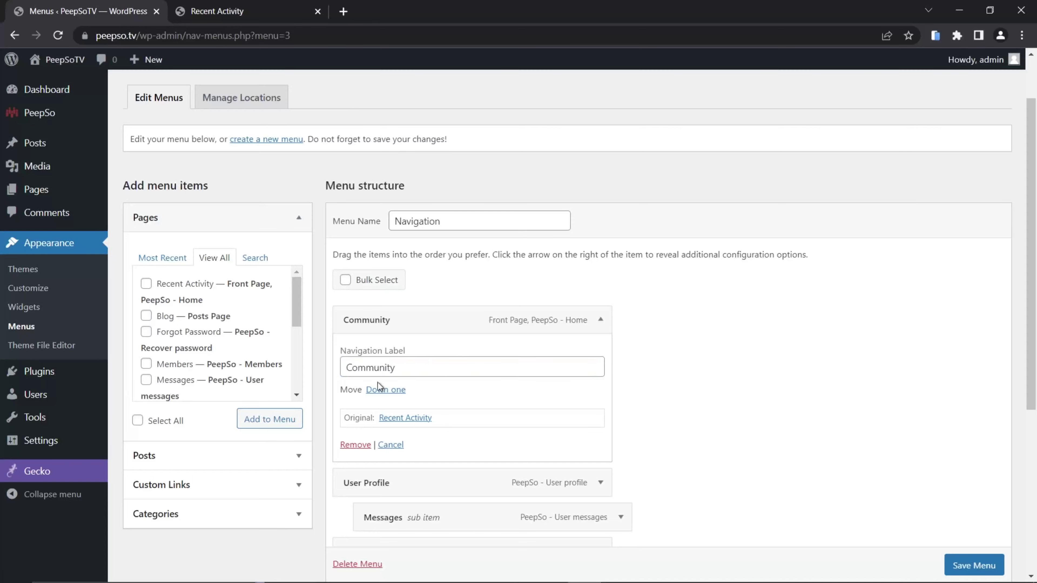
Change the navigation label of the User Profile menu item to "My Profile".
scroll(701, 378, "down", 5)
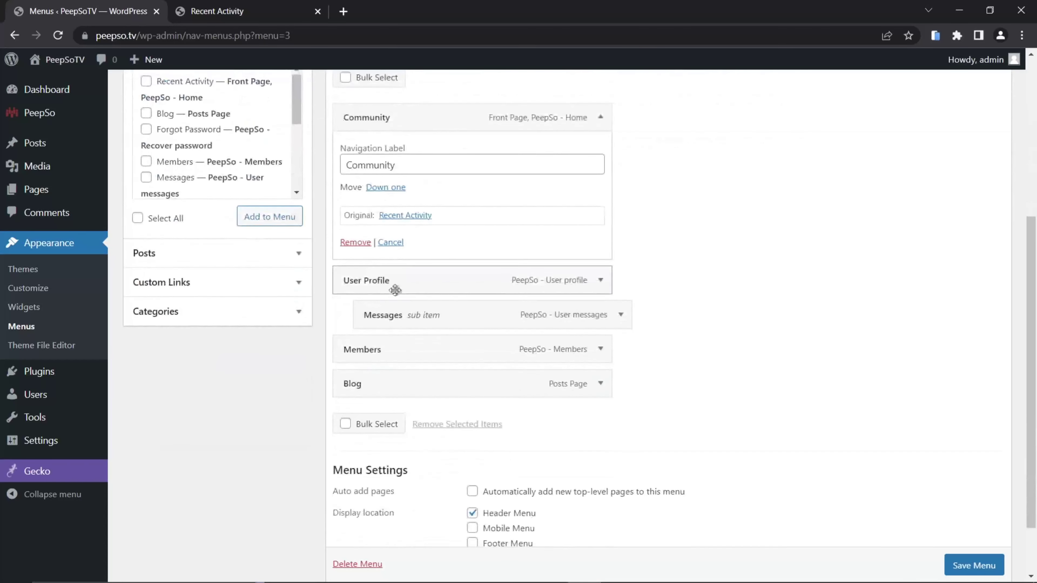
left_click(601, 286)
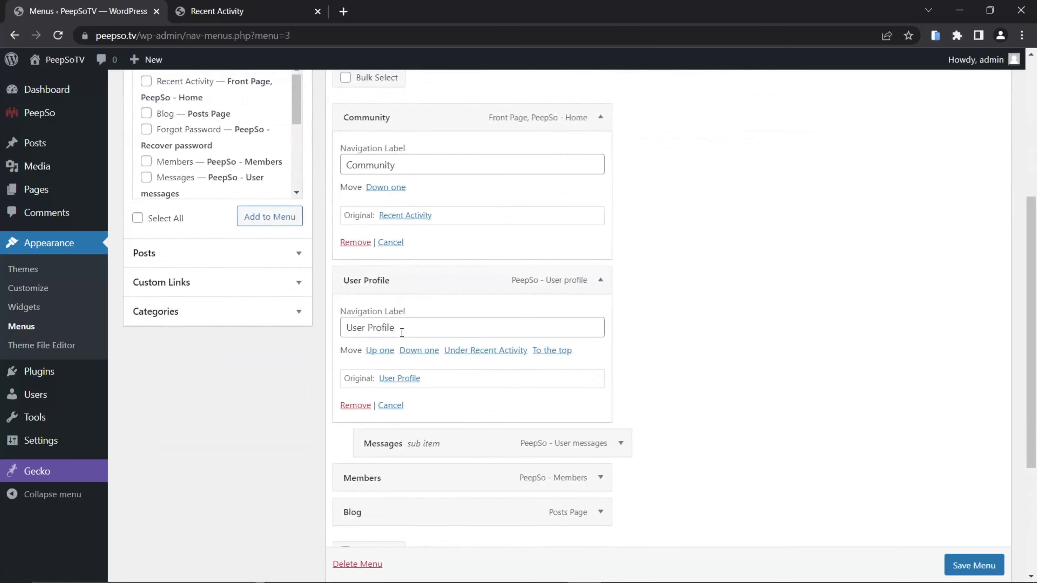
left_click_drag(401, 329, 351, 330)
type("My")
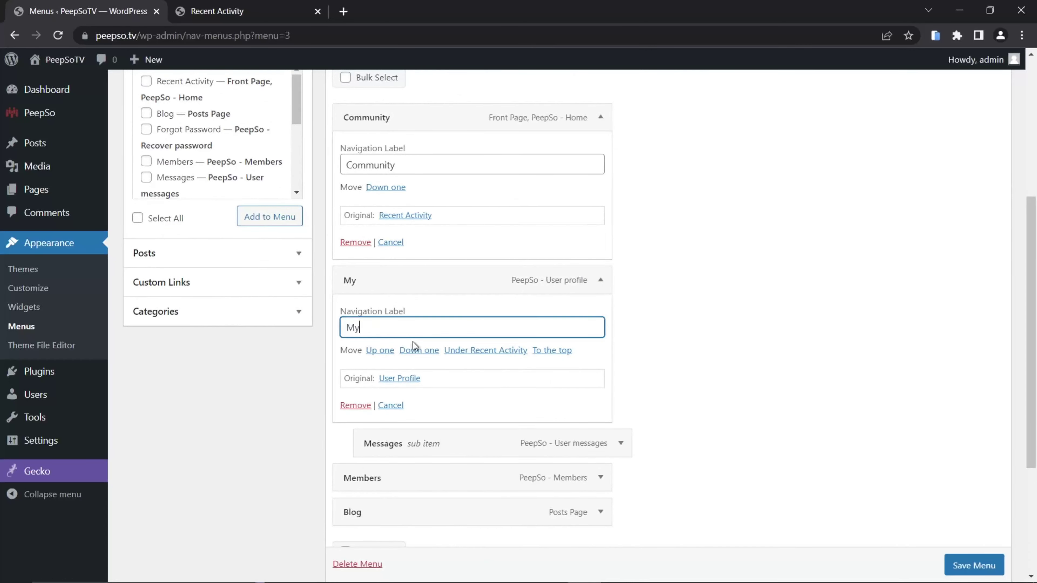
type(" Profile")
left_click(672, 333)
Change the navigation label of the Messages sub item to "My Messages".
scroll(675, 335, "down", 3)
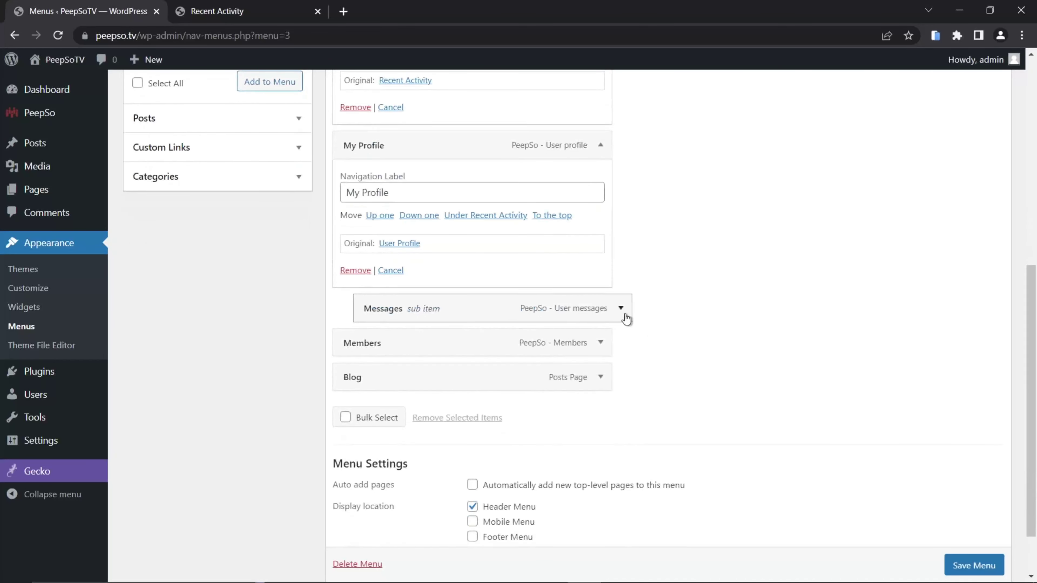
left_click(621, 309)
left_click_drag(452, 358, 370, 359)
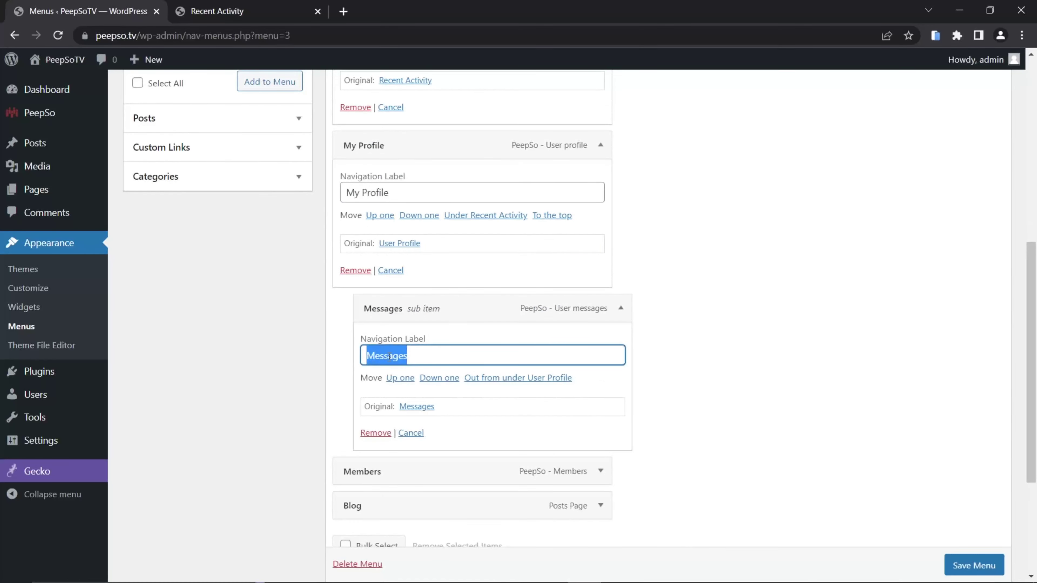
type("My Messages")
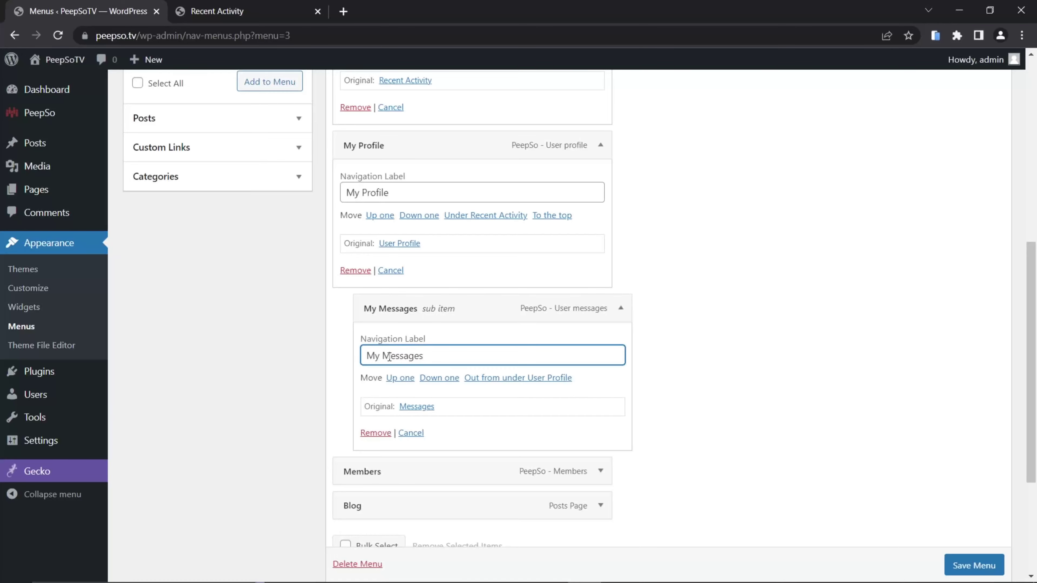
left_click(716, 355)
Save the relabelled Navigation menu and reload the front-end tab to check the header.
scroll(716, 354, "down", 3)
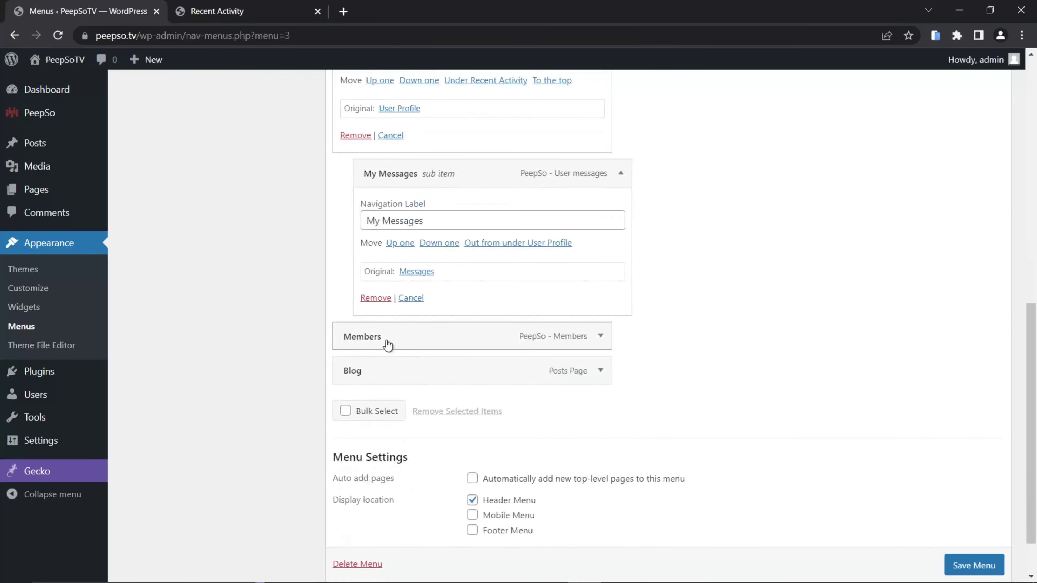
scroll(758, 379, "up", 3)
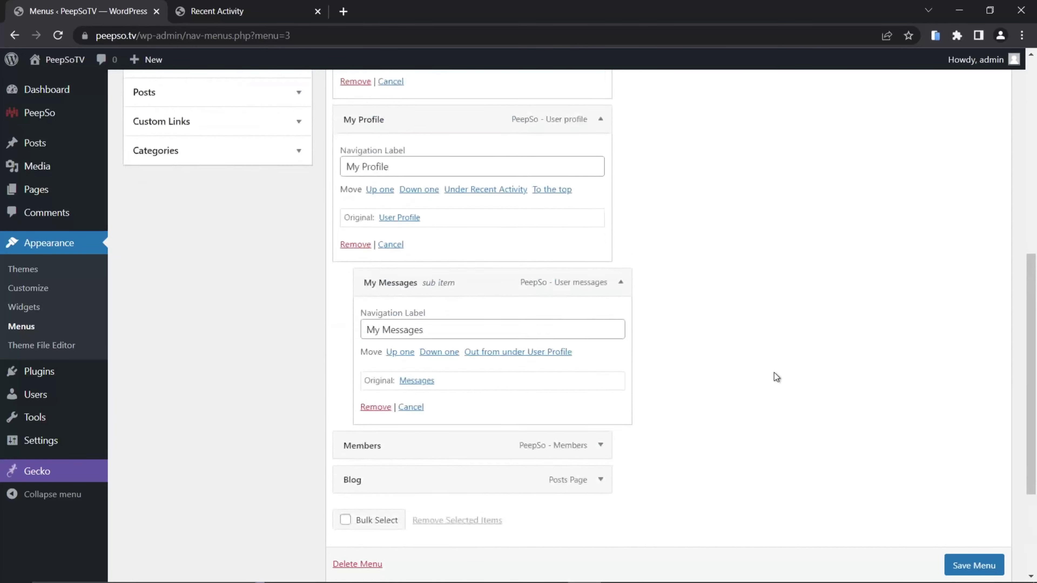
scroll(775, 376, "down", 4)
left_click(948, 526)
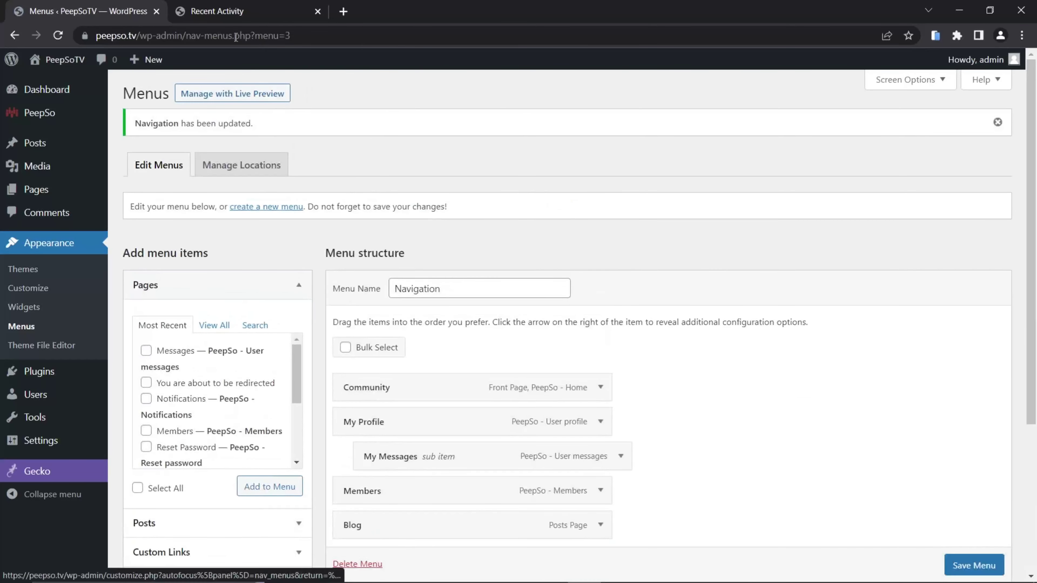
left_click(227, 13)
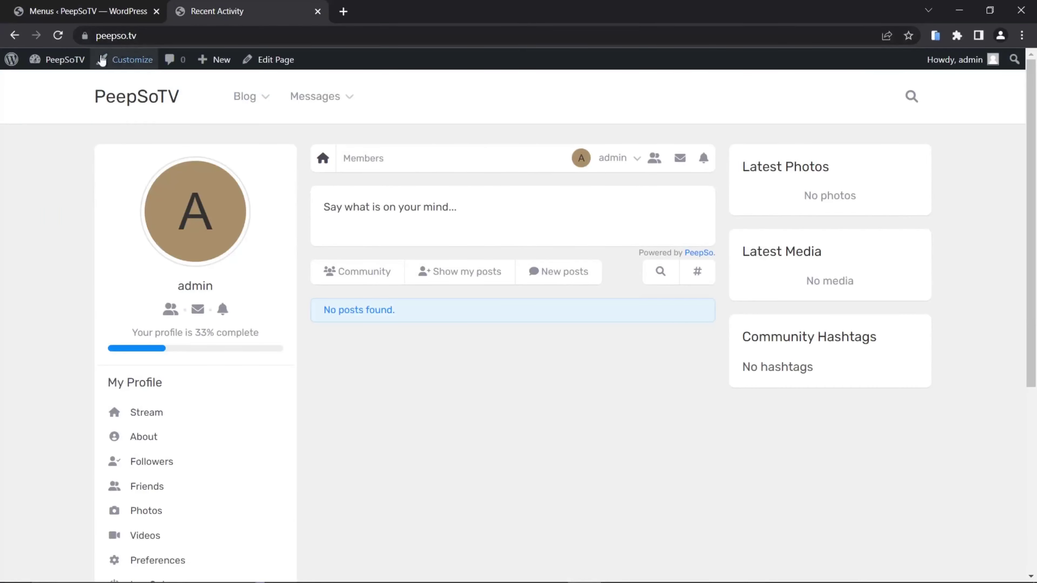
left_click(58, 36)
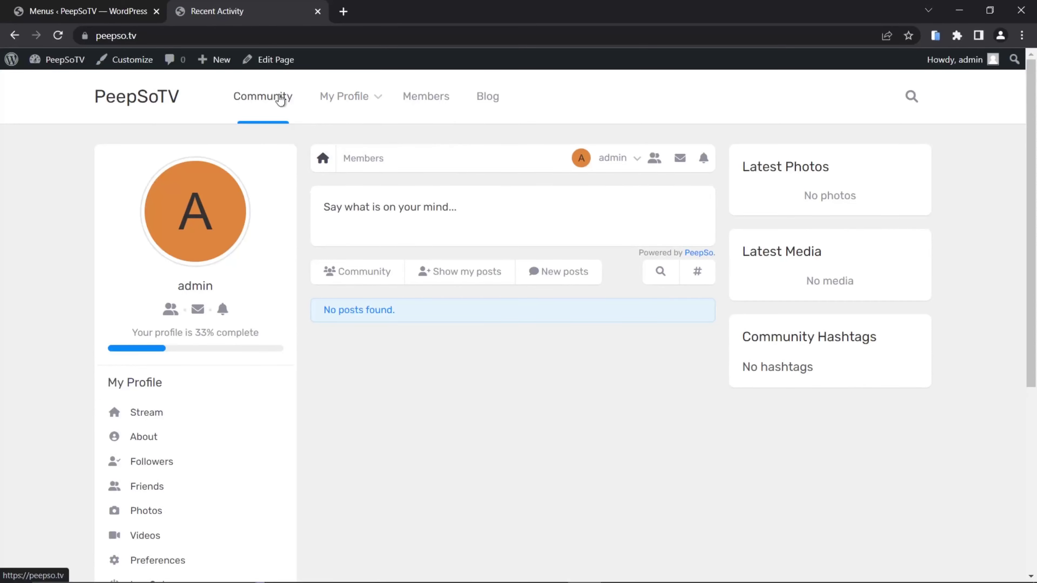
Test the header links My Profile, Members and Blog, and open My Messages from the My Profile submenu.
left_click(357, 98)
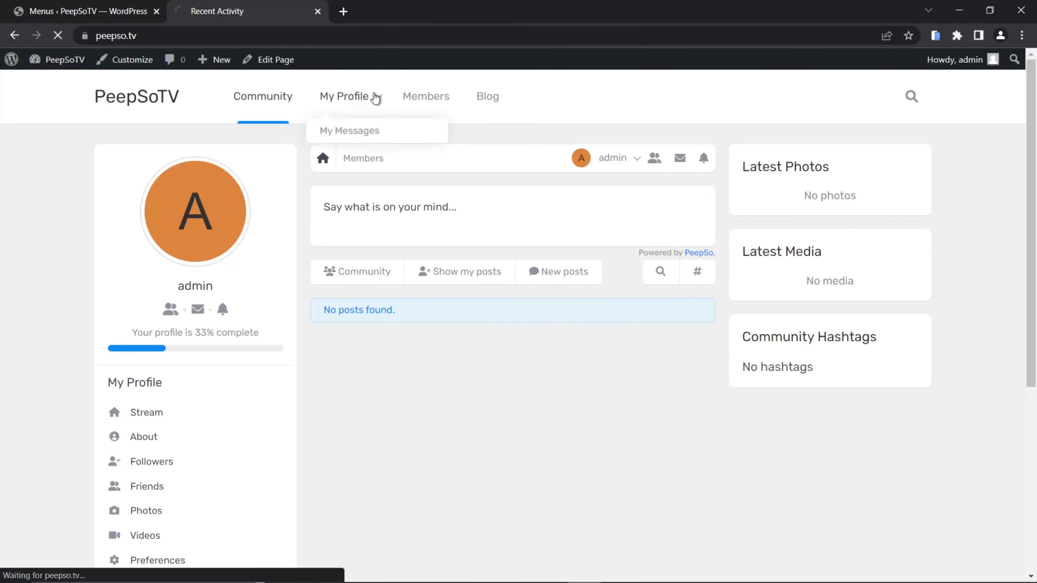
left_click(436, 100)
left_click(490, 97)
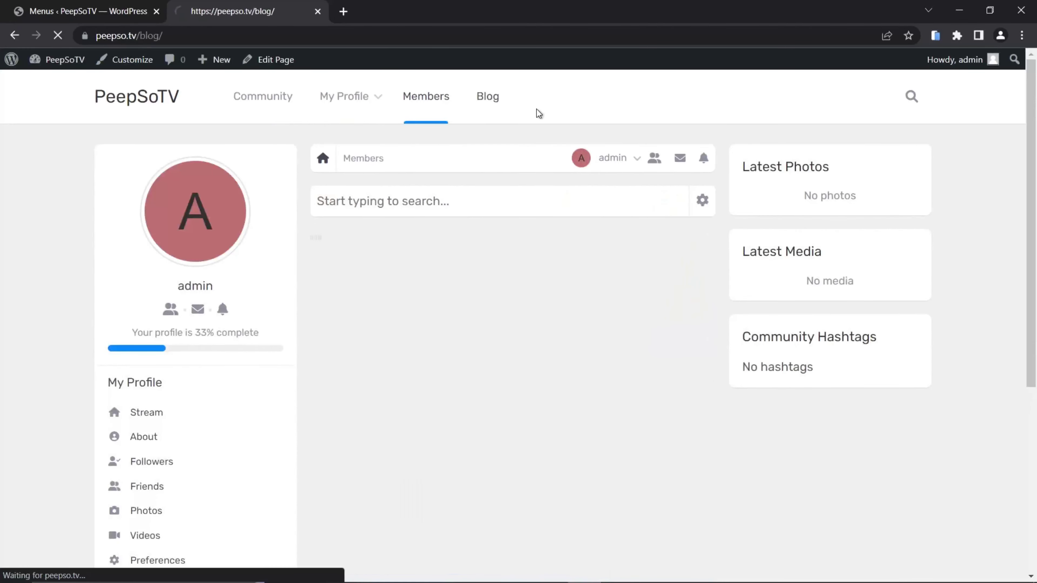
mouse_move(379, 106)
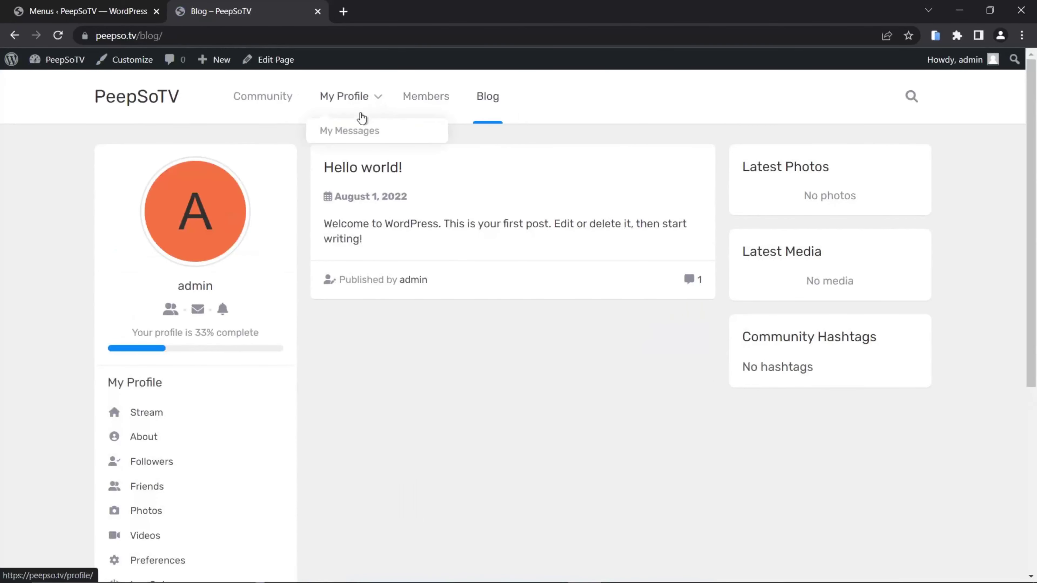
left_click(330, 131)
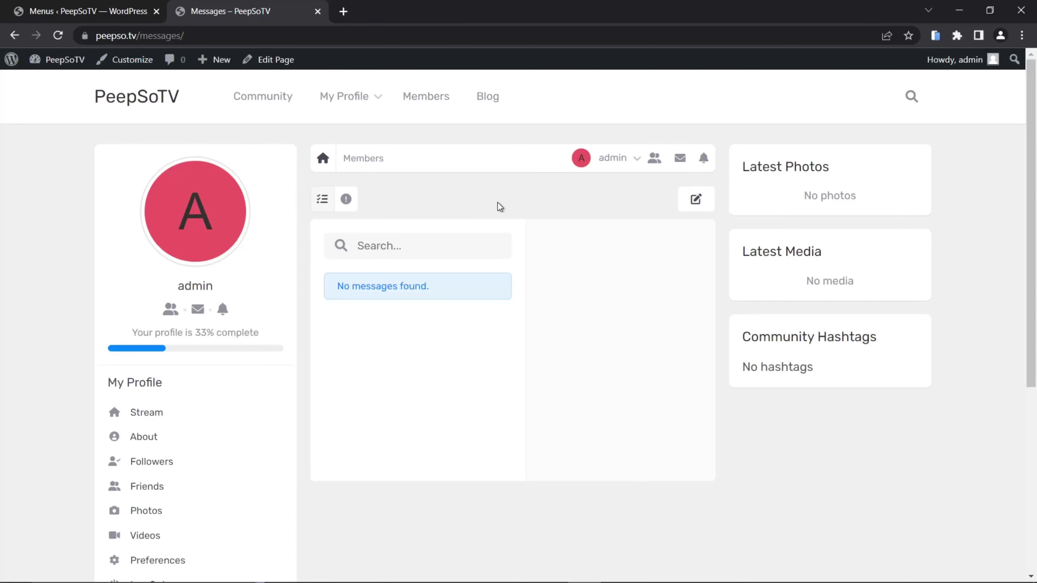
Return to the admin tab and open the Messages page for editing from the list of all pages.
left_click(49, 12)
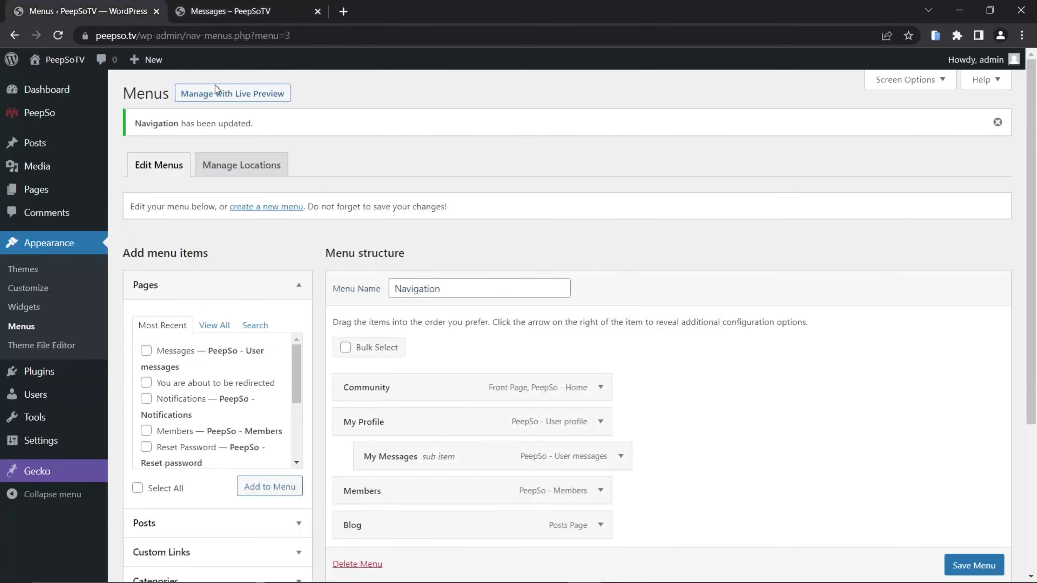
left_click(33, 192)
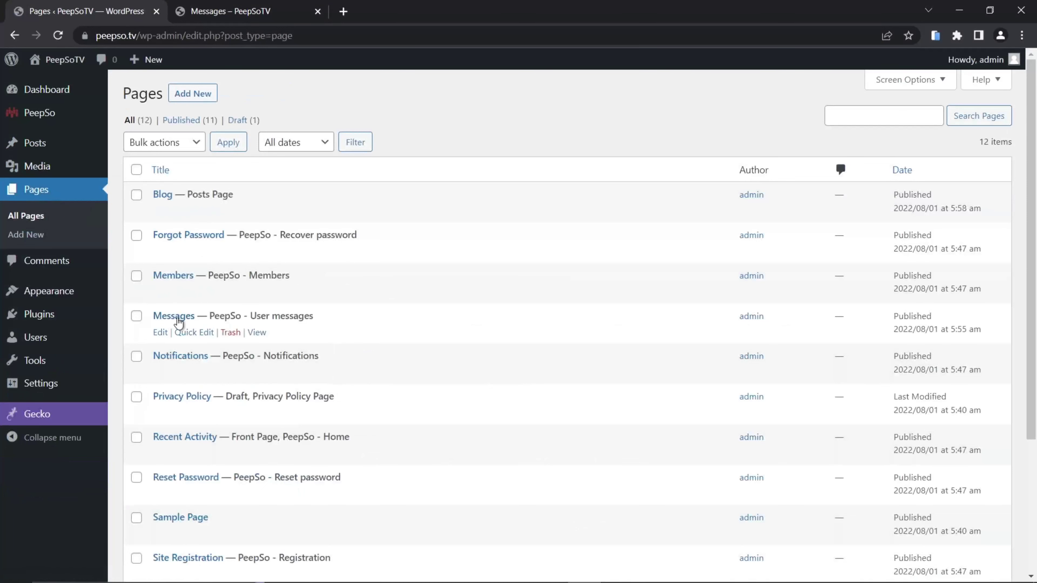
left_click(159, 334)
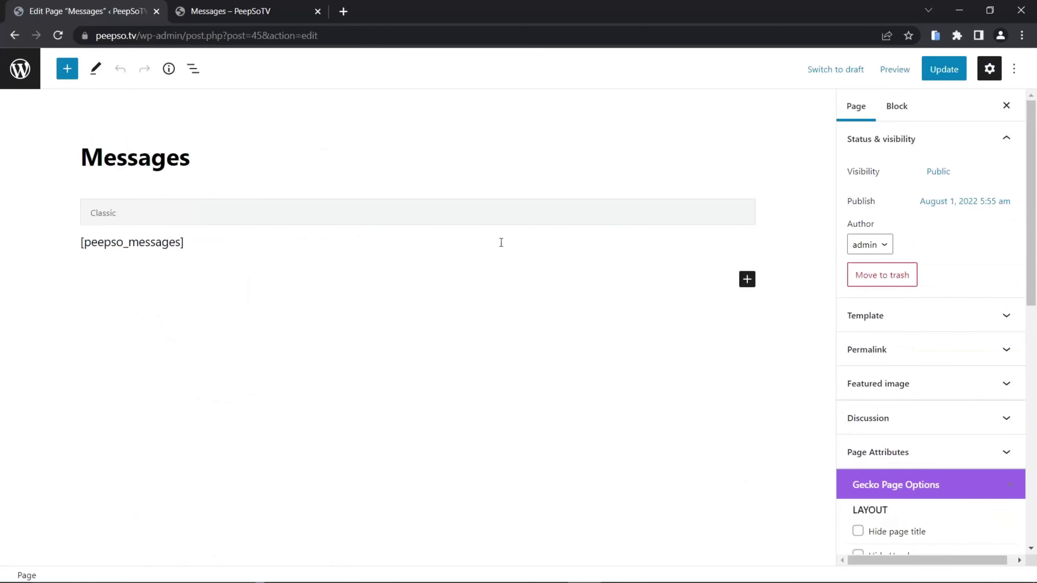
In the Gecko Page Options of the Messages page, set Sidebars to Hide right and update the page.
scroll(915, 333, "down", 2)
scroll(918, 316, "down", 4)
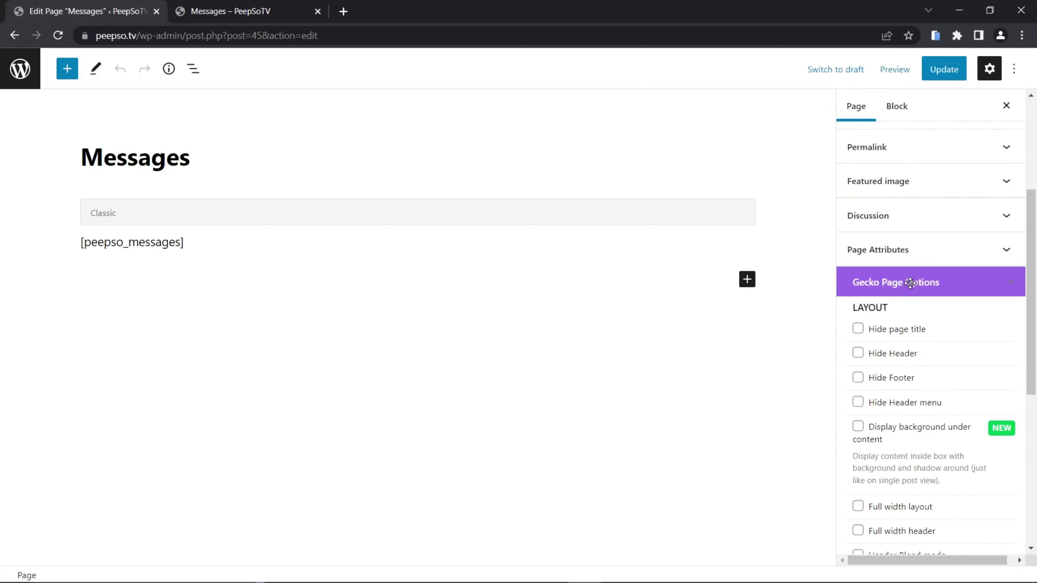
scroll(910, 283, "down", 10)
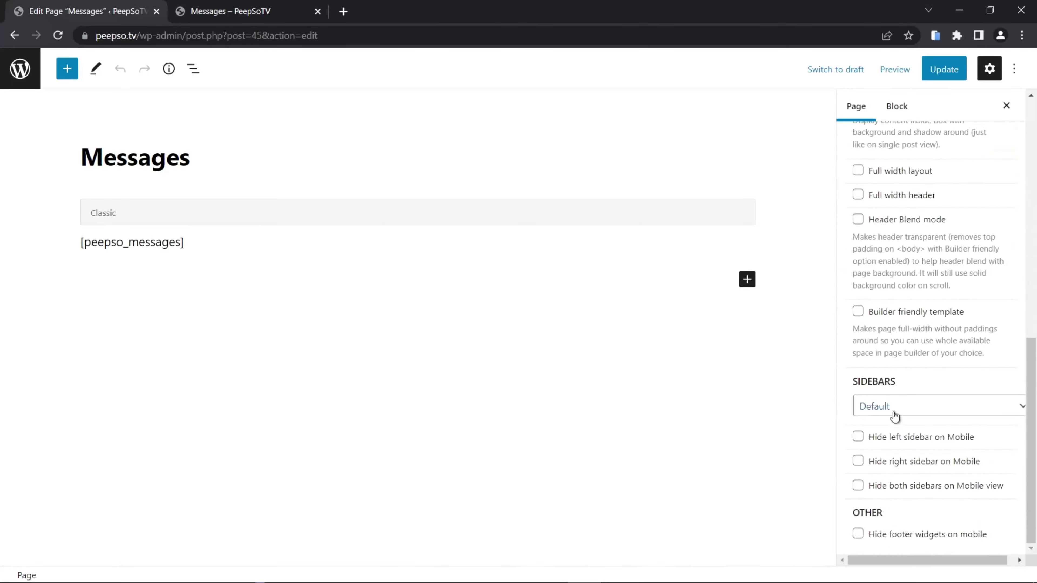
left_click(894, 414)
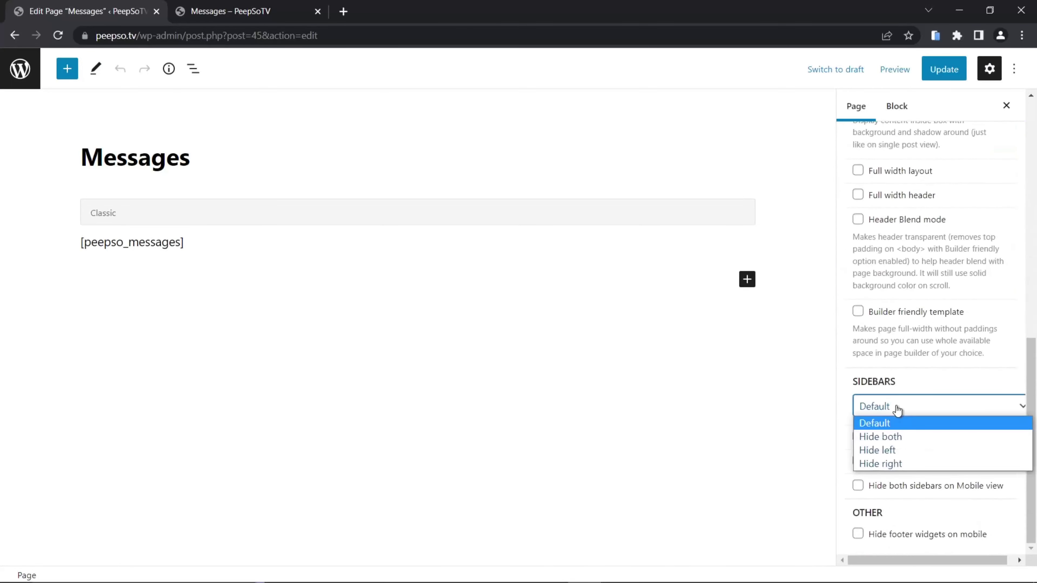
left_click(878, 464)
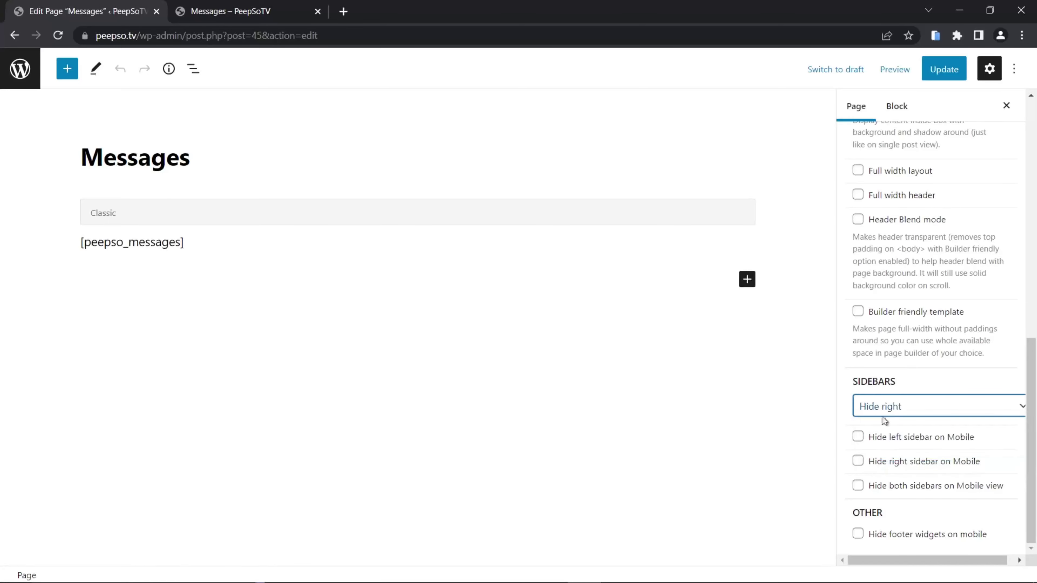
left_click(937, 74)
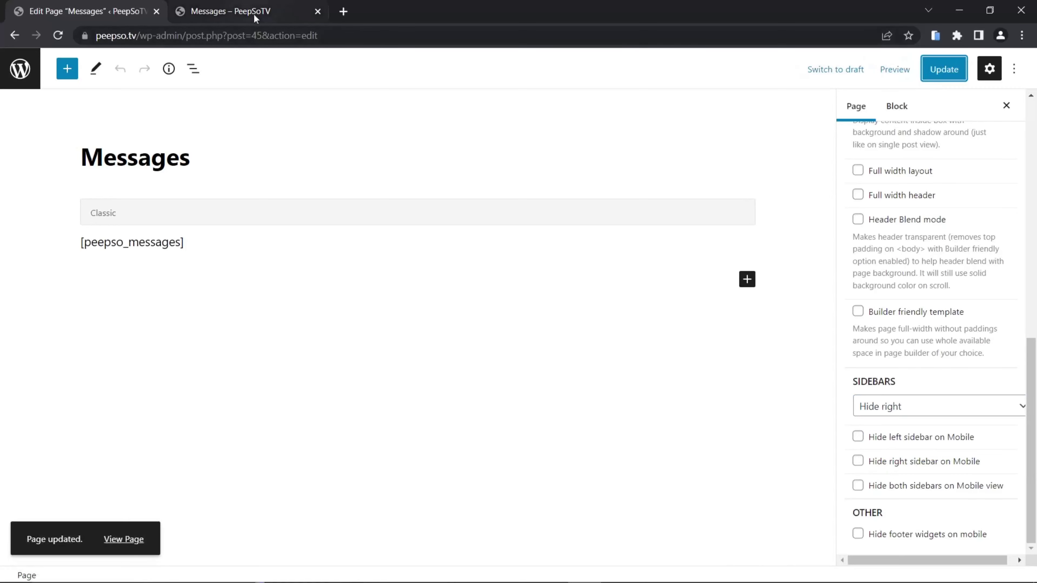
Reload the front-end Messages page and look over its layout with the changed sidebar setting.
left_click(241, 12)
left_click(57, 38)
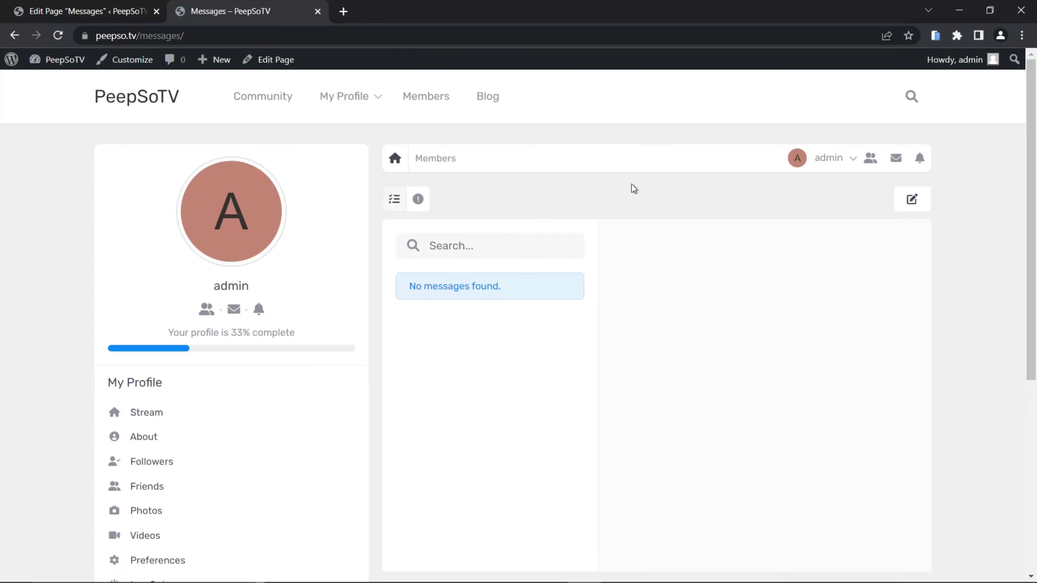
scroll(696, 298, "down", 3)
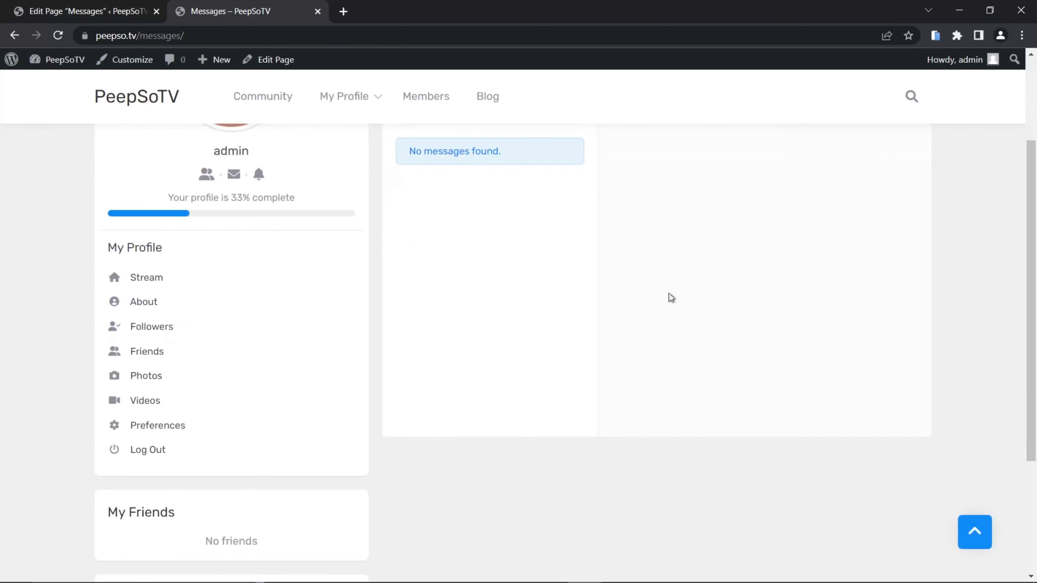
scroll(668, 294, "up", 3)
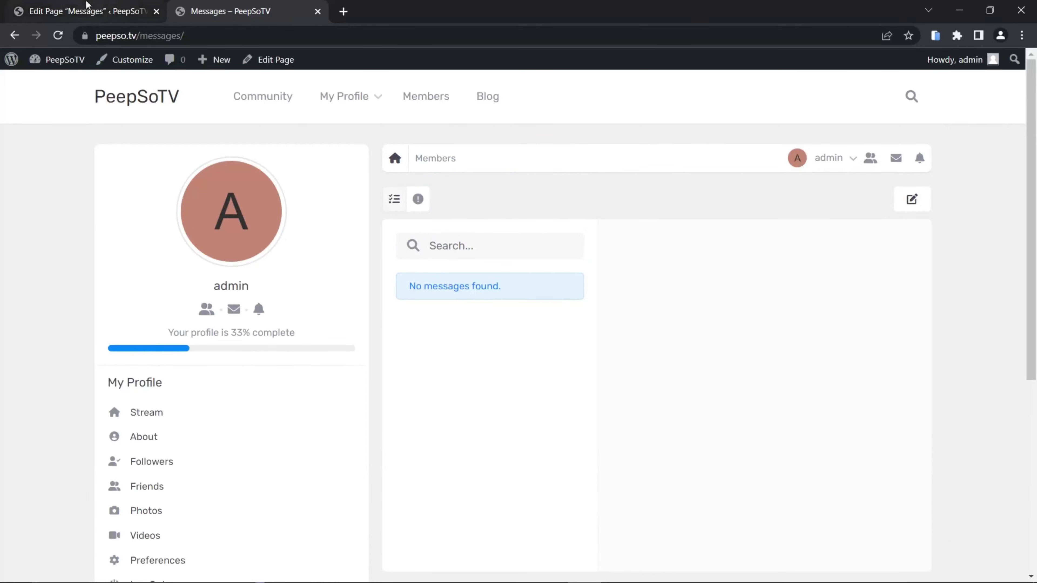
In the page editor tab, set Sidebars to Hide both, update the Messages page and reload it on the front end.
left_click(86, 11)
left_click(919, 405)
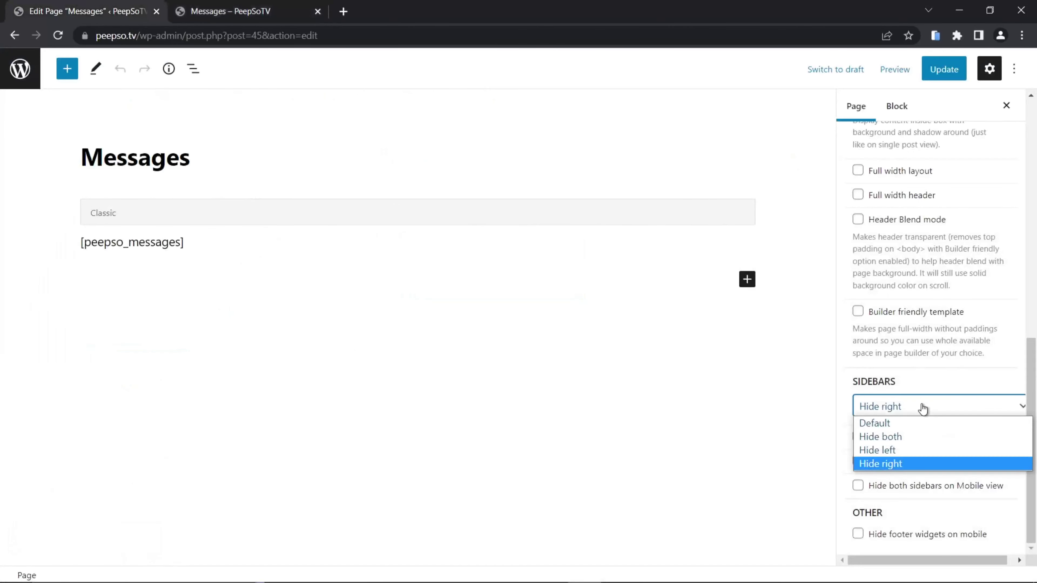
left_click(875, 437)
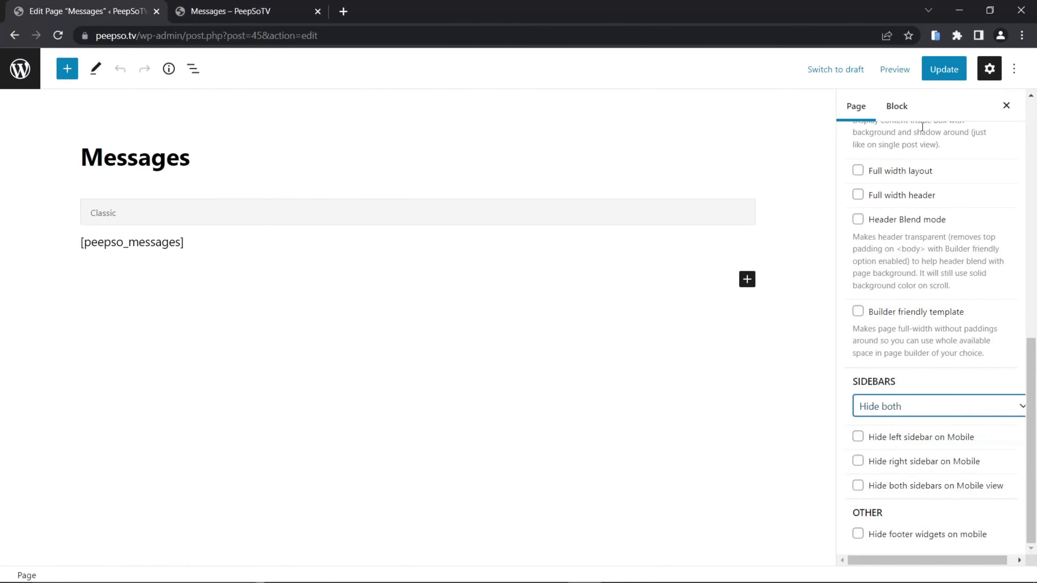
left_click(942, 69)
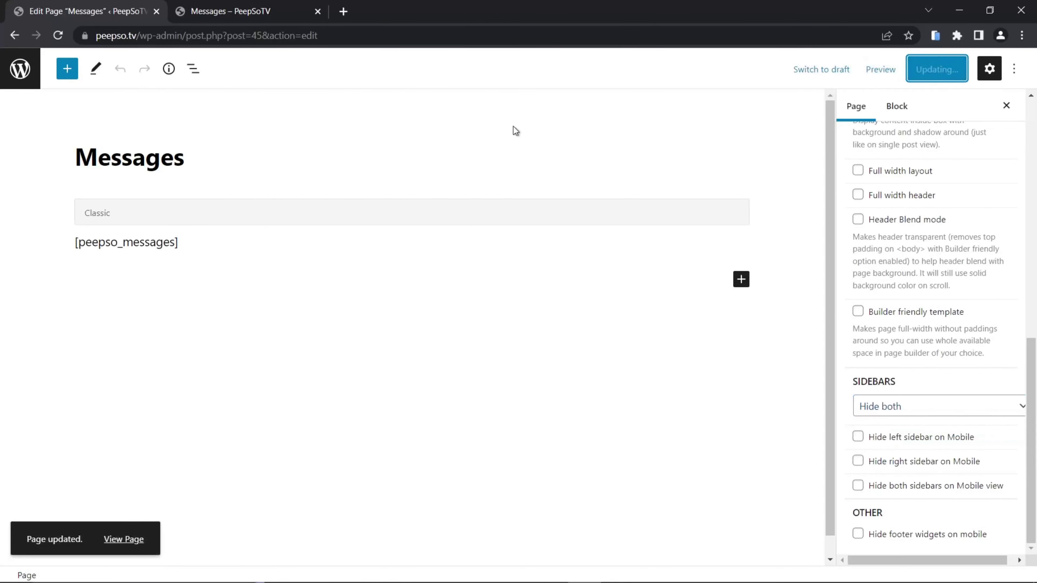
left_click(212, 11)
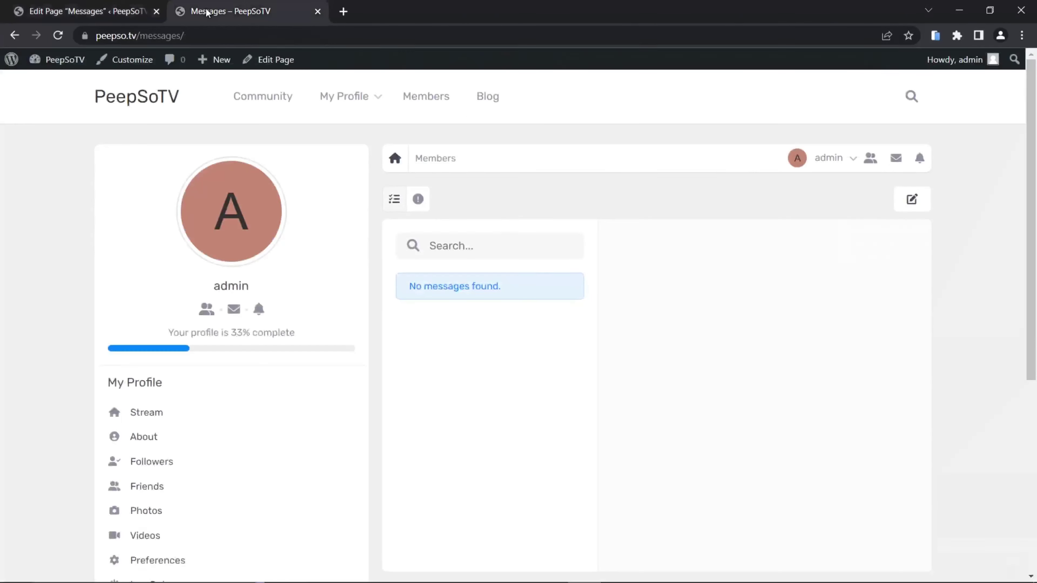
left_click(57, 35)
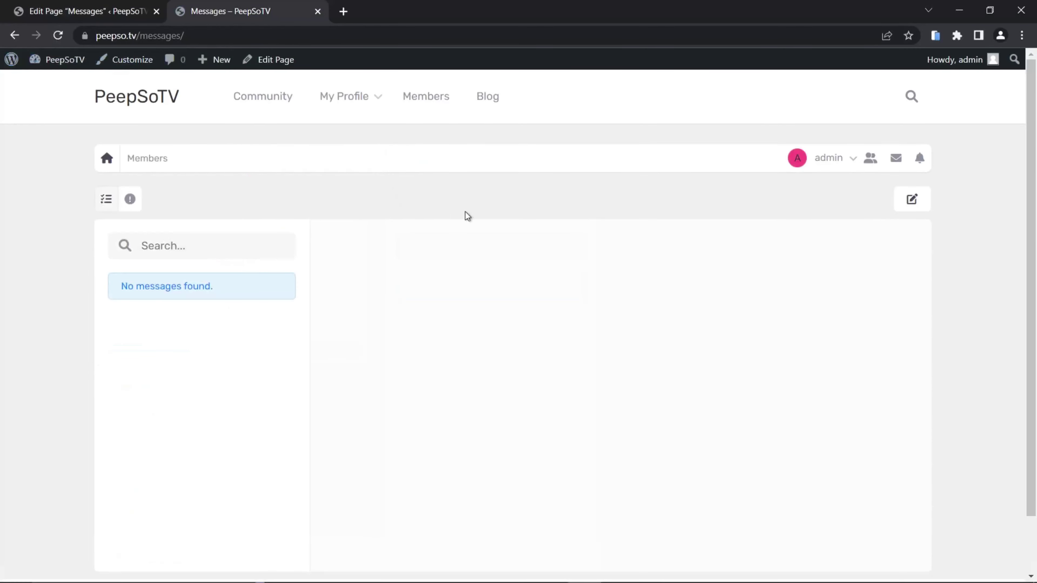
Open the front-end Community page from the Messages page and look over its header and navigation bar.
scroll(273, 255, "down", 2)
left_click(253, 98)
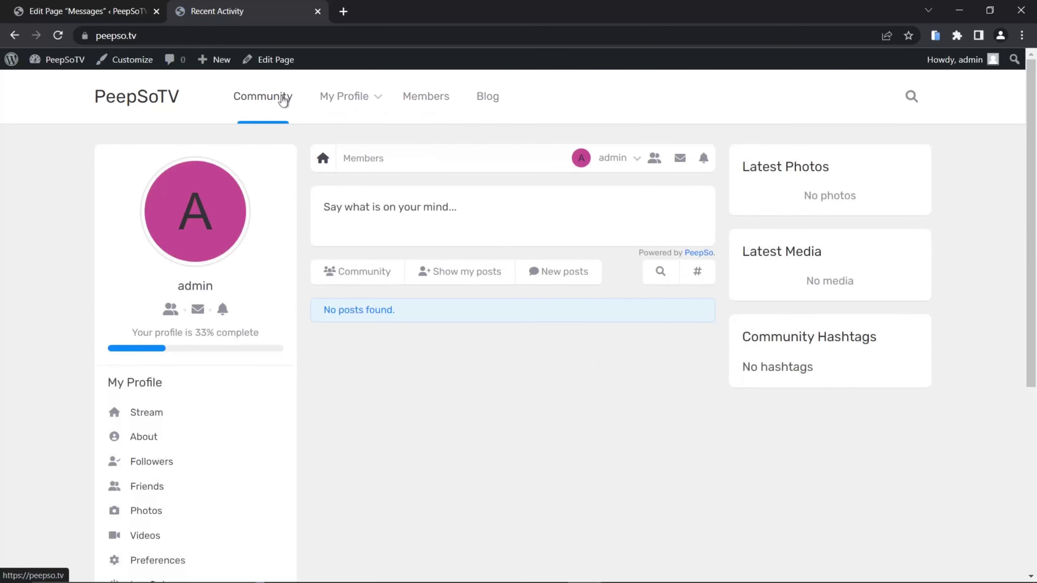
mouse_move(389, 104)
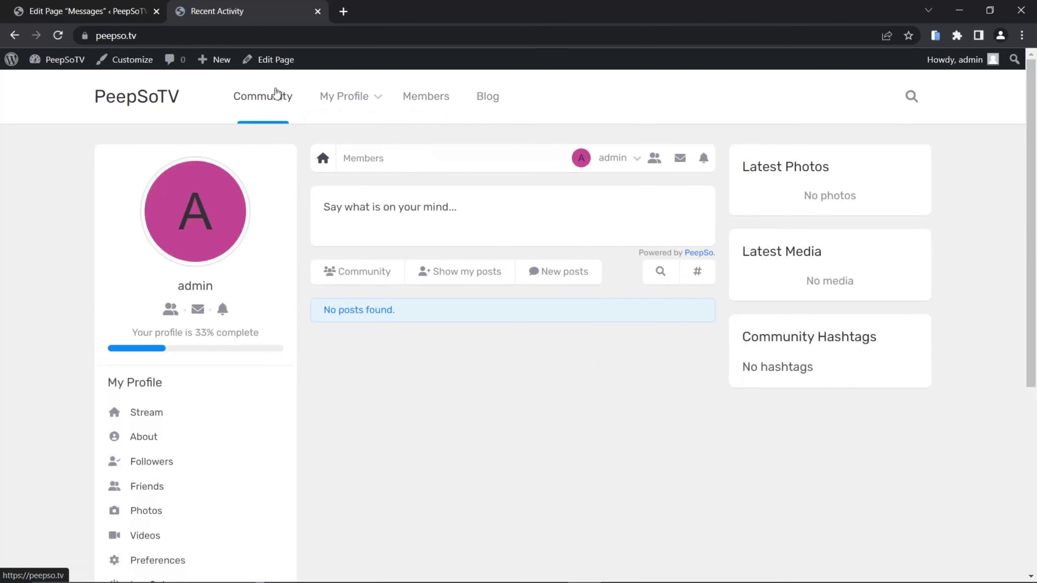
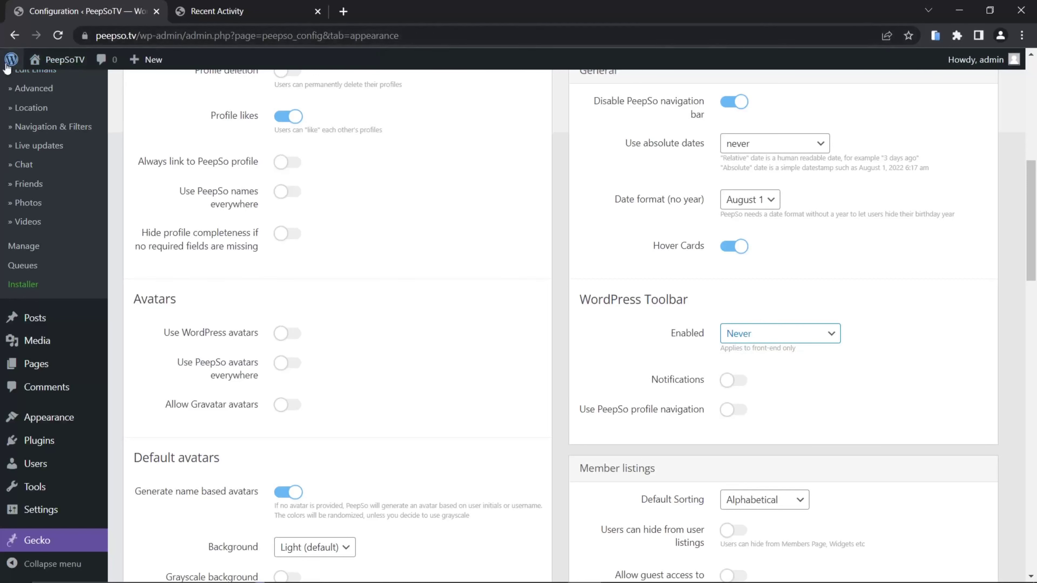
Save the PeepSo Appearance configuration with the navigation bar disabled and the WordPress Toolbar set to Never, and reload the front-end Community page.
left_click(35, 62)
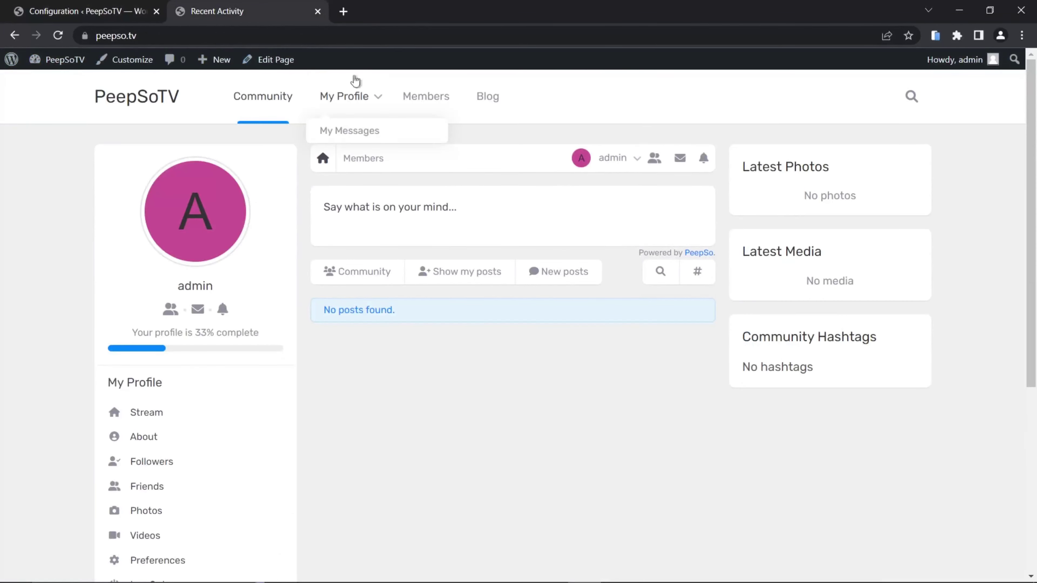
left_click(106, 10)
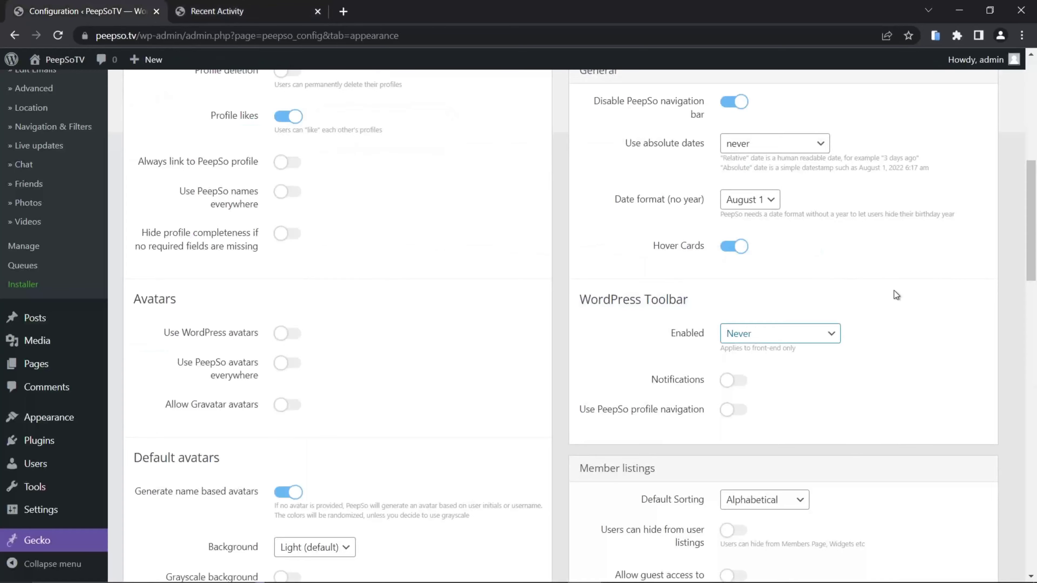
scroll(887, 315, "down", 15)
left_click(522, 498)
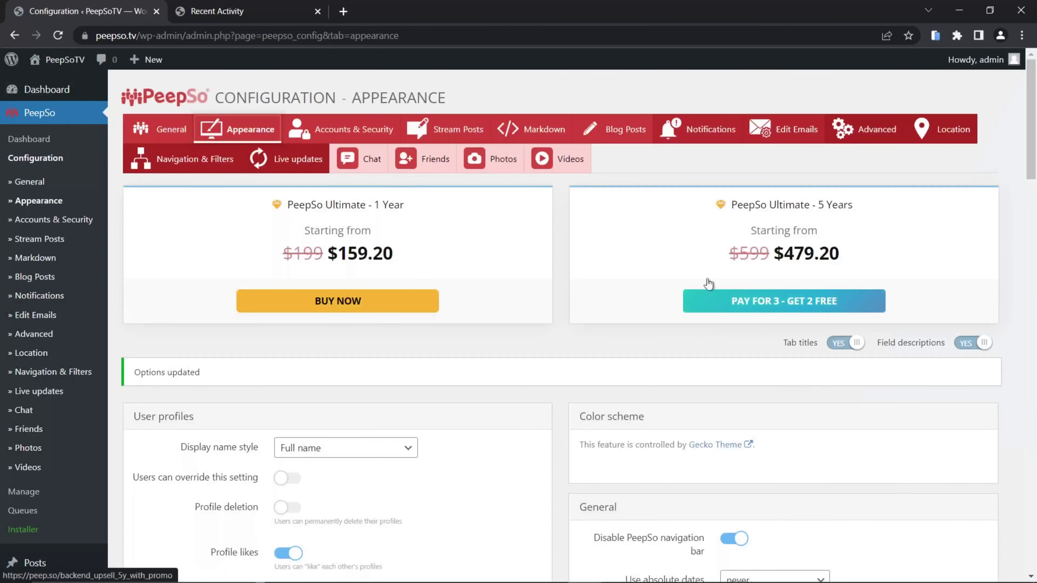
left_click(234, 11)
left_click(58, 36)
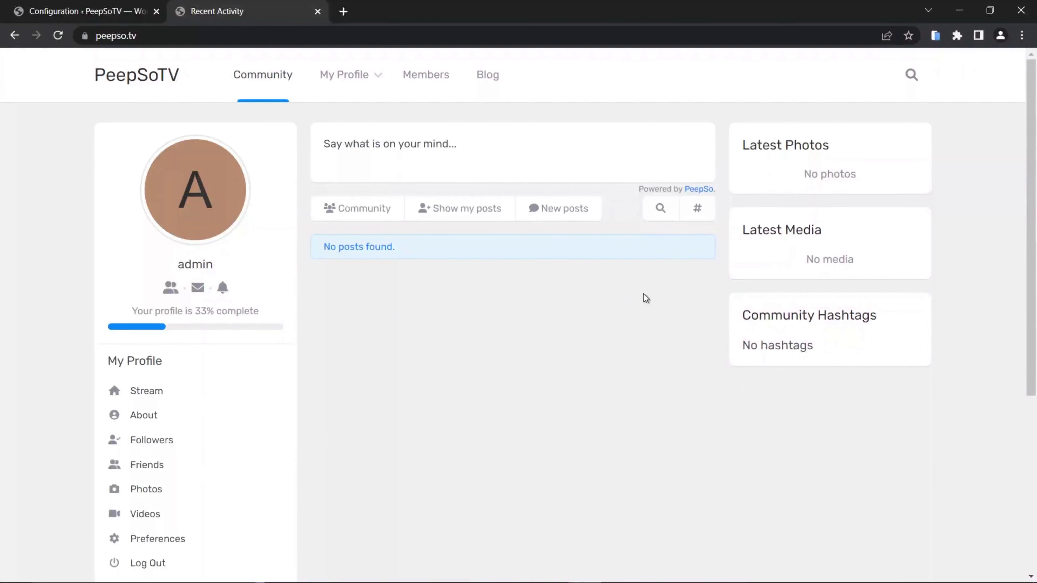
Return to the admin tab and open the Widgets screen.
left_click(66, 12)
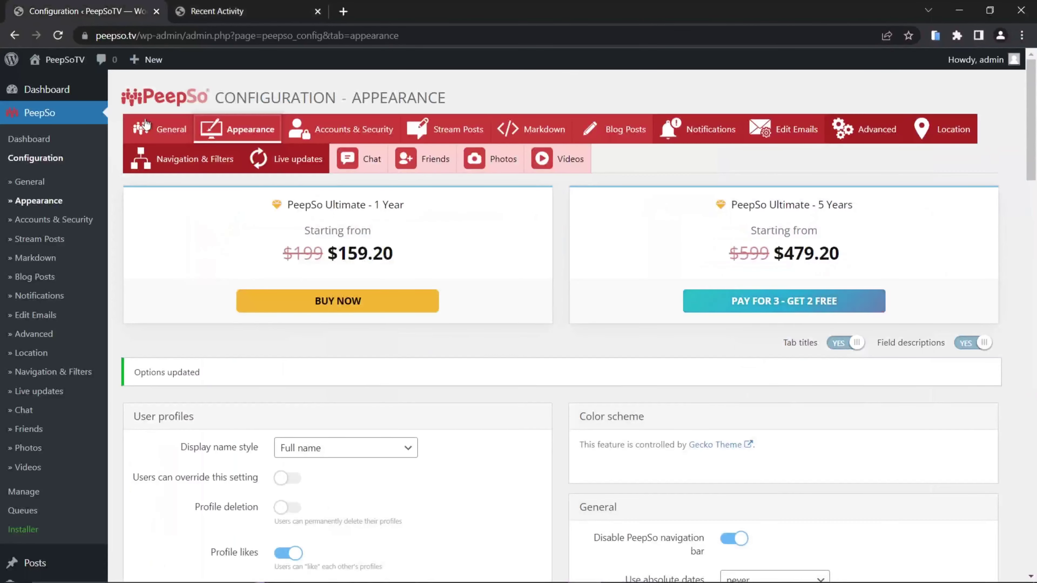
scroll(49, 245, "down", 10)
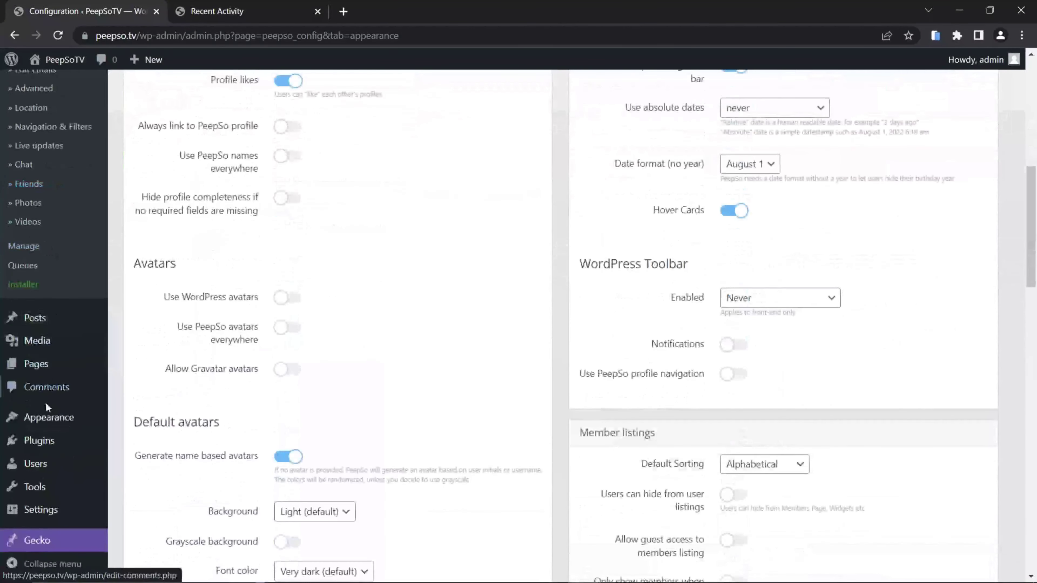
mouse_move(42, 424)
left_click(137, 458)
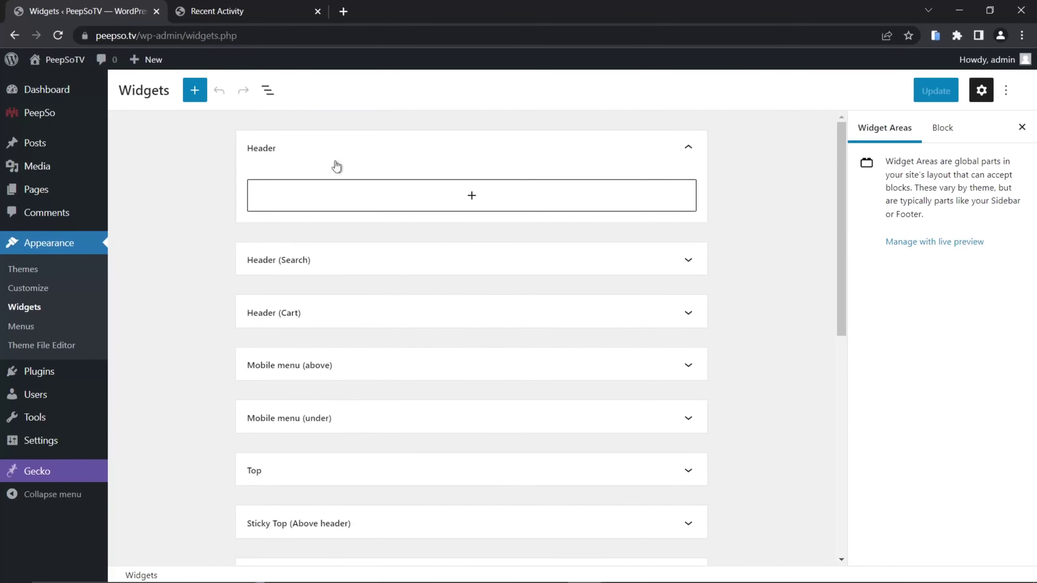
Search for "userbar", add the PeepSo UserBar widget to the Header widget area and update the widgets.
left_click(473, 204)
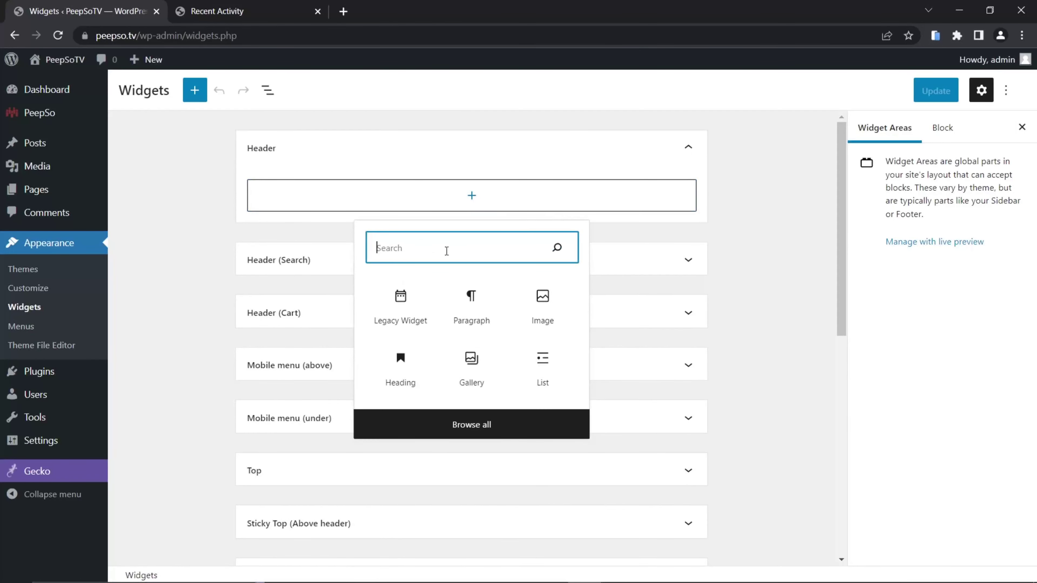
type("userbar")
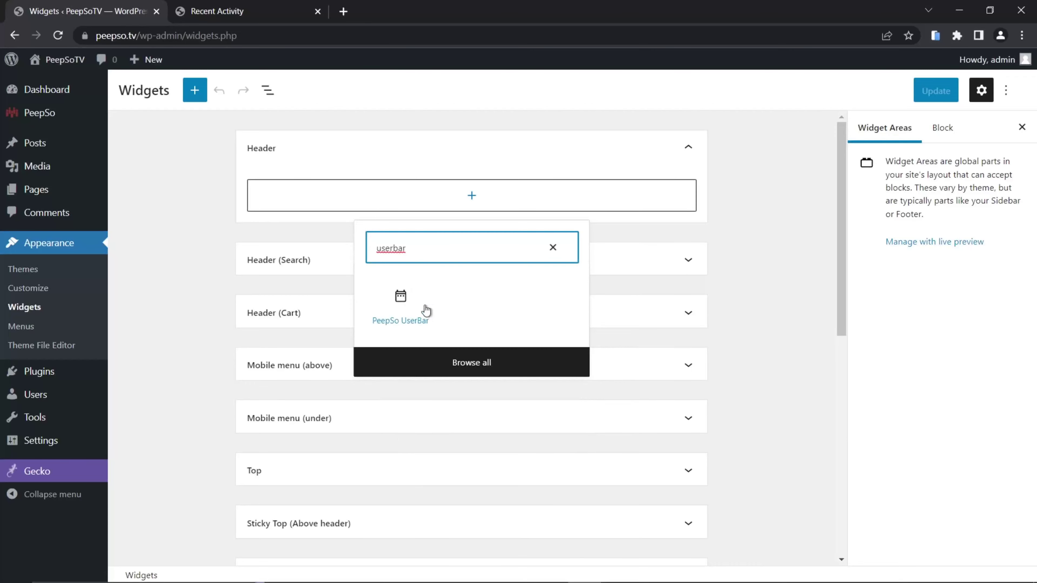
left_click(404, 301)
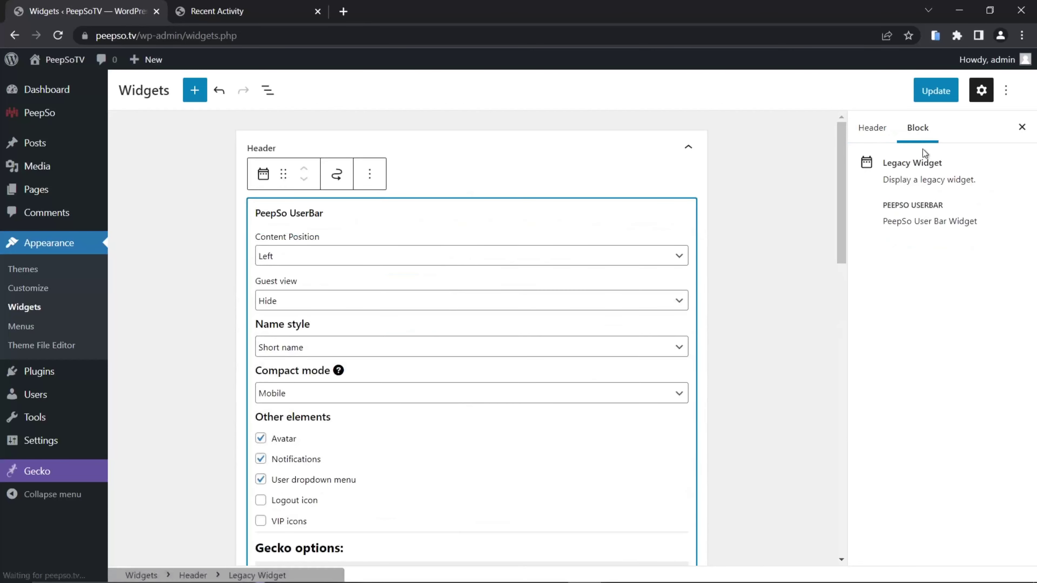
left_click(932, 99)
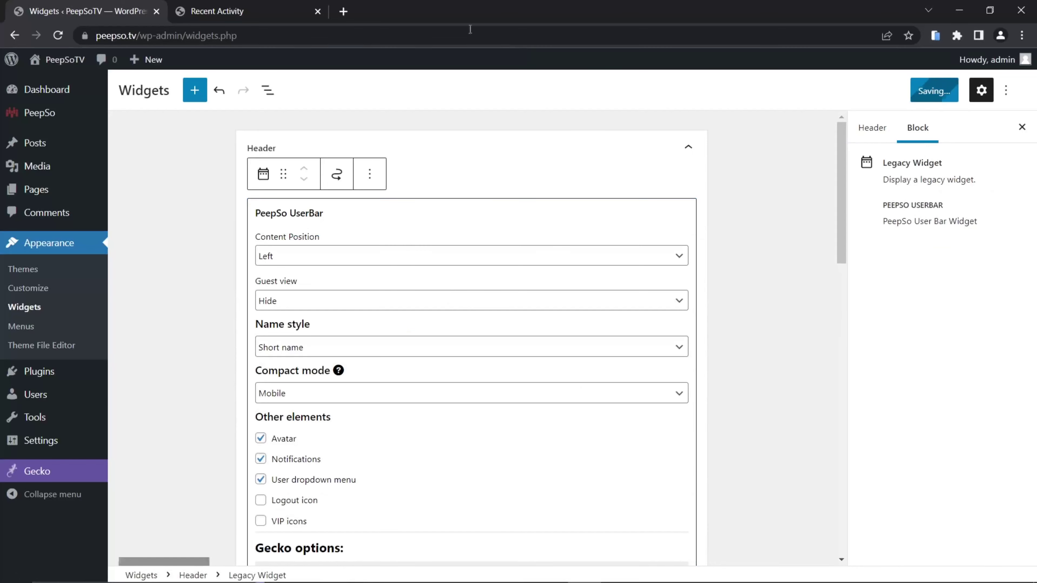
Reload the front-end Community page and examine the user bar in the header, including its user dropdown menu.
left_click(216, 10)
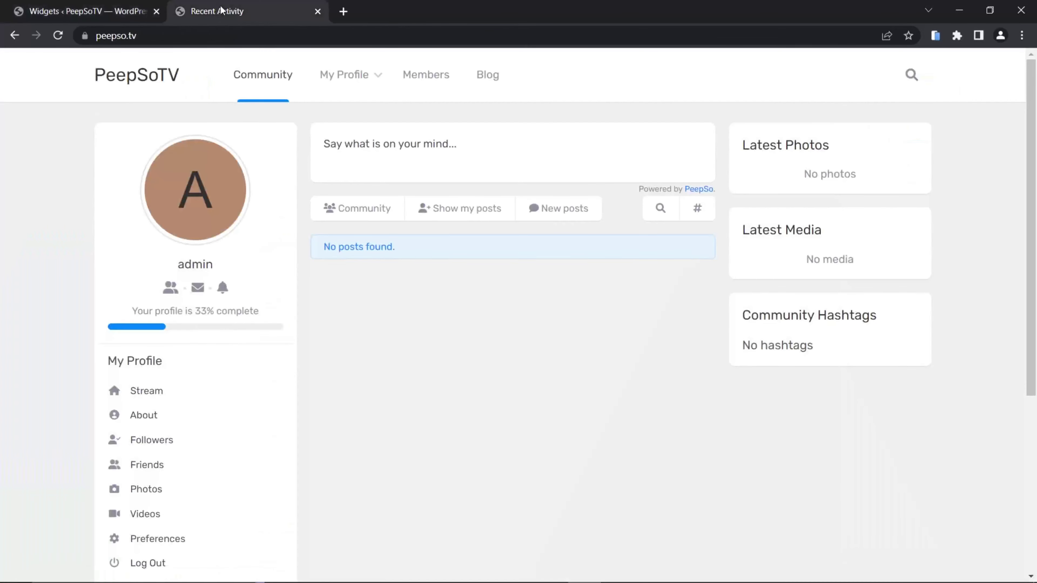
left_click(58, 35)
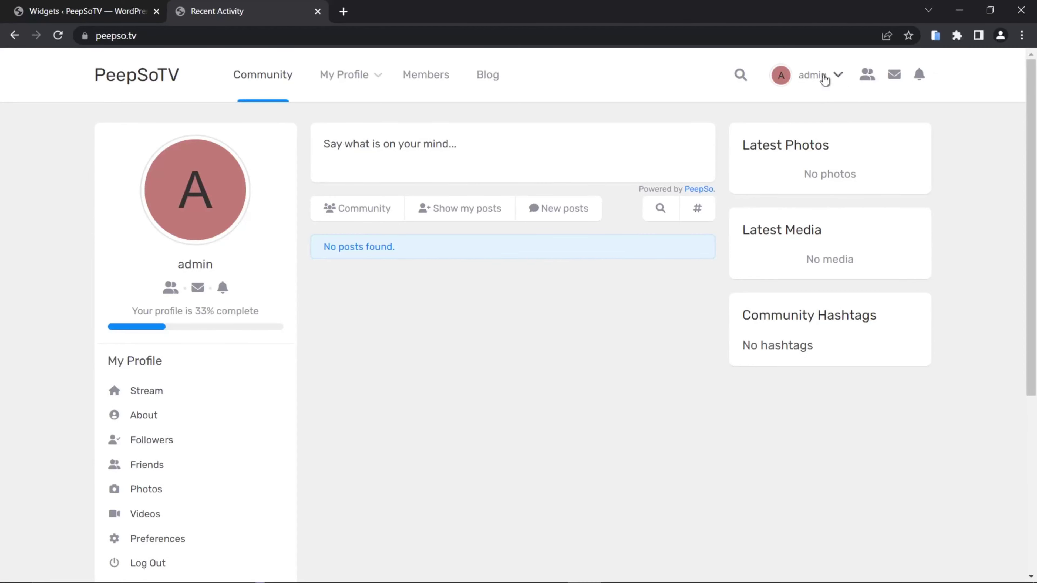
left_click(835, 76)
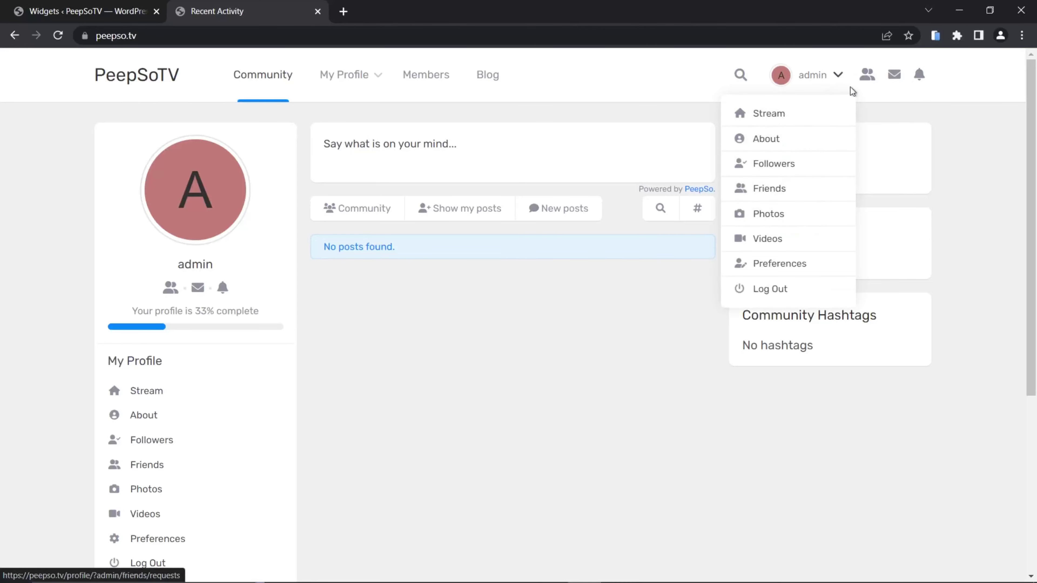
left_click(947, 130)
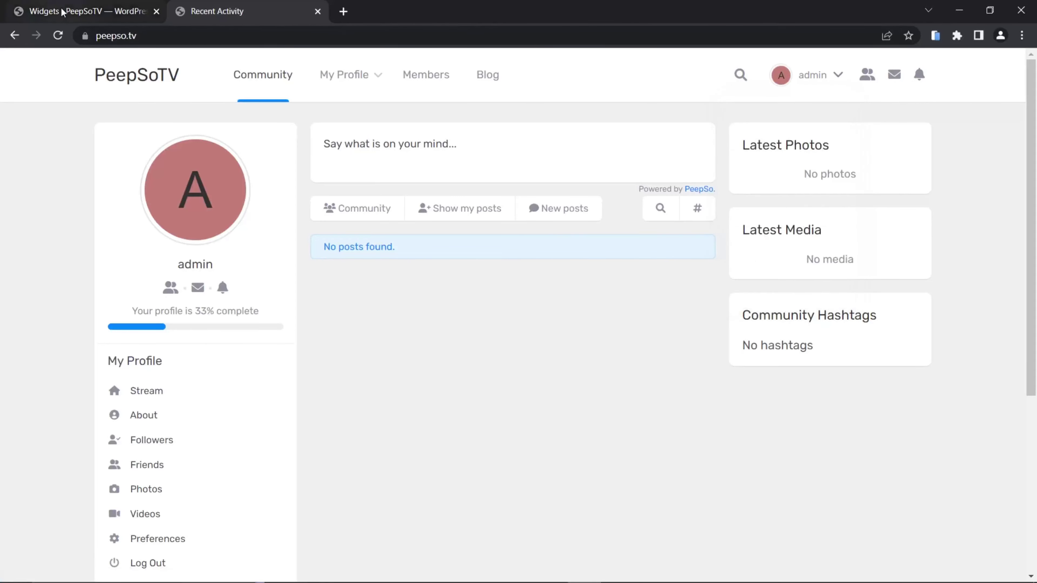
Disable Avatar and User dropdown menu in the Header area's PeepSo UserBar widget, update the widgets and reload the Community page.
left_click(82, 11)
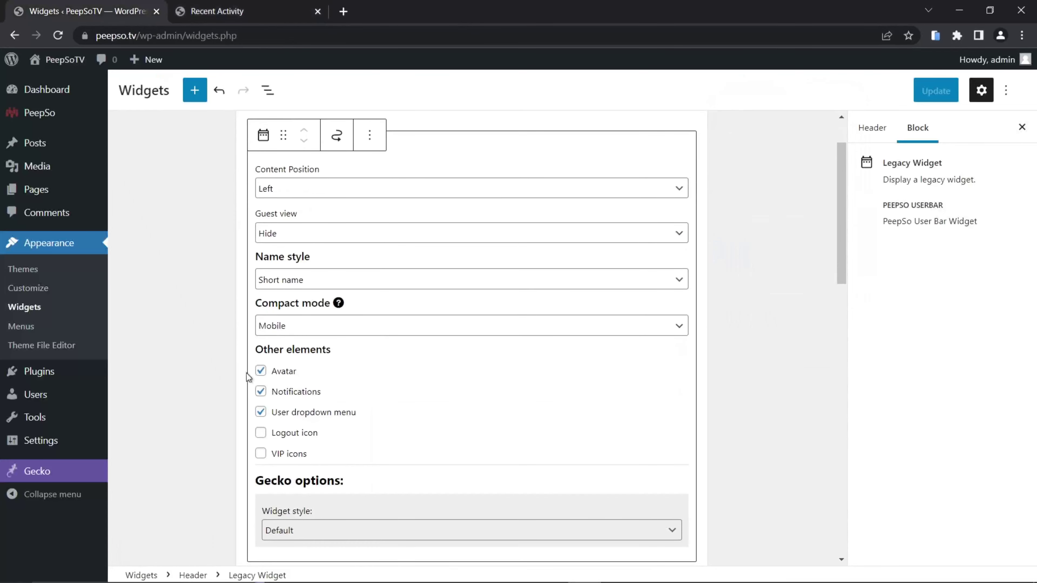
left_click(261, 370)
left_click(261, 412)
left_click(928, 94)
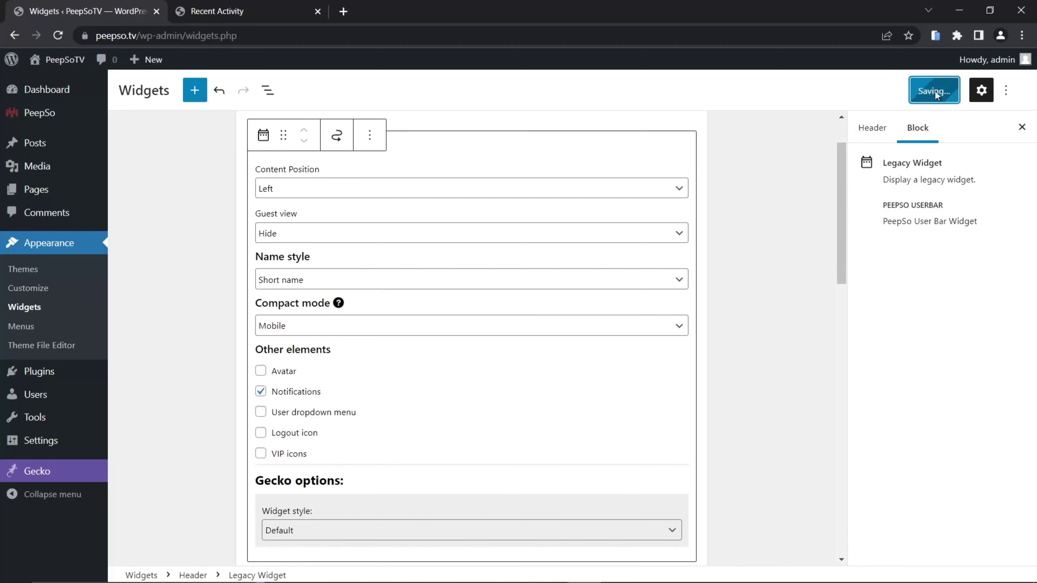
left_click(212, 12)
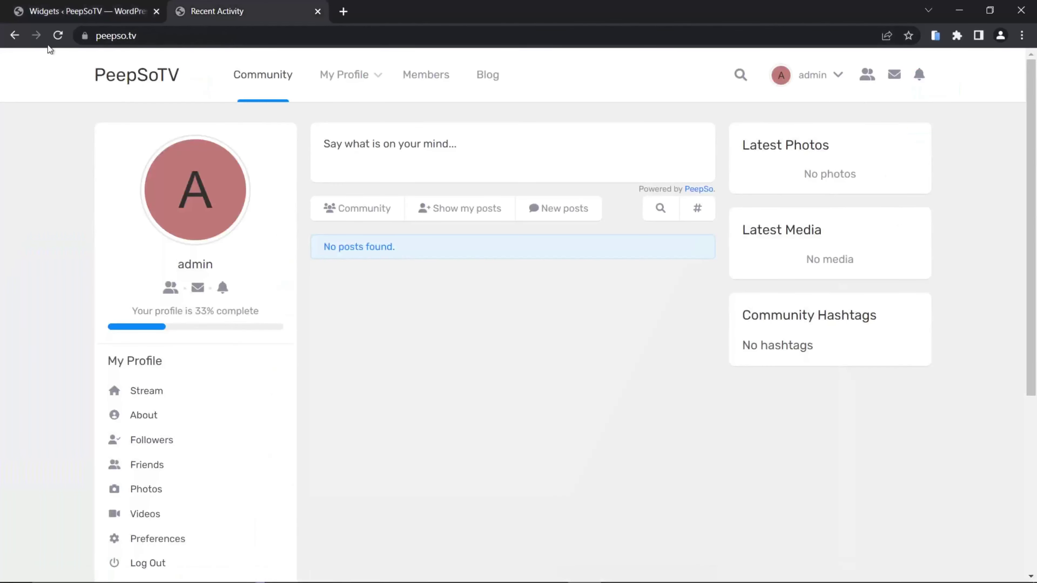
left_click(57, 36)
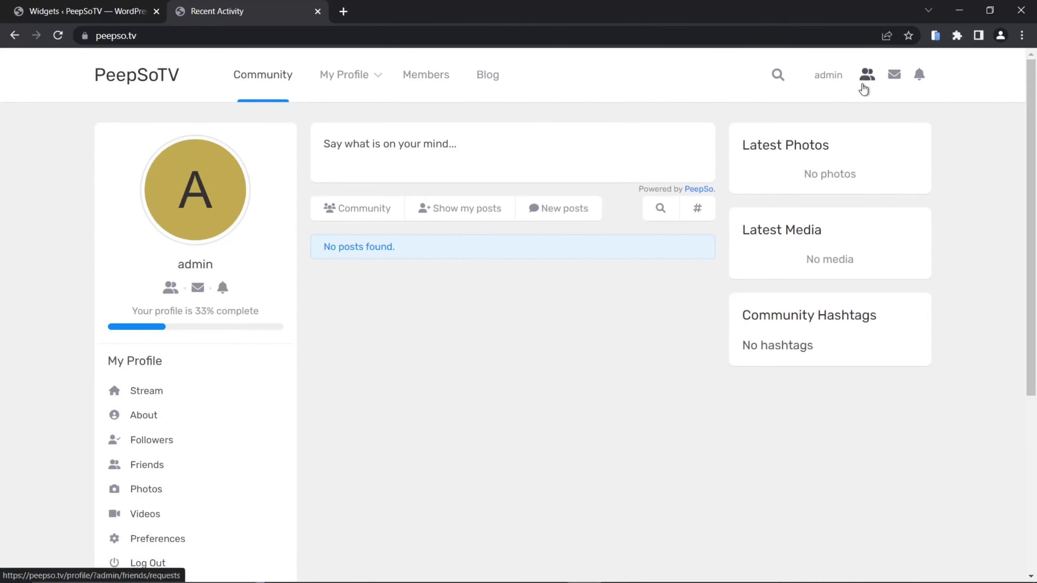
Set the PeepSo UserBar widget's Name style to Hidden, update the widgets and reload the Community page.
left_click(95, 12)
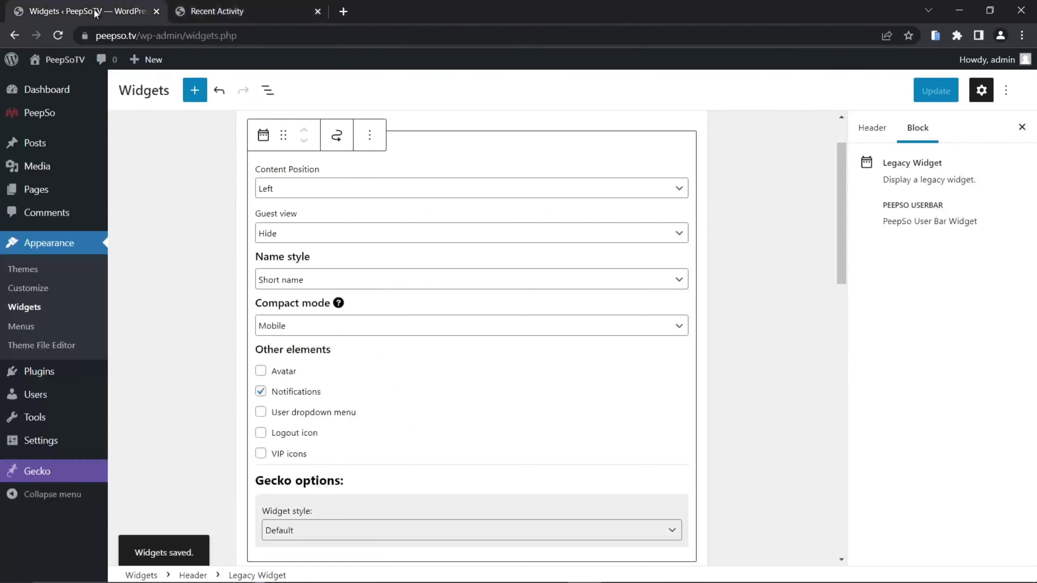
left_click(262, 370)
left_click(261, 371)
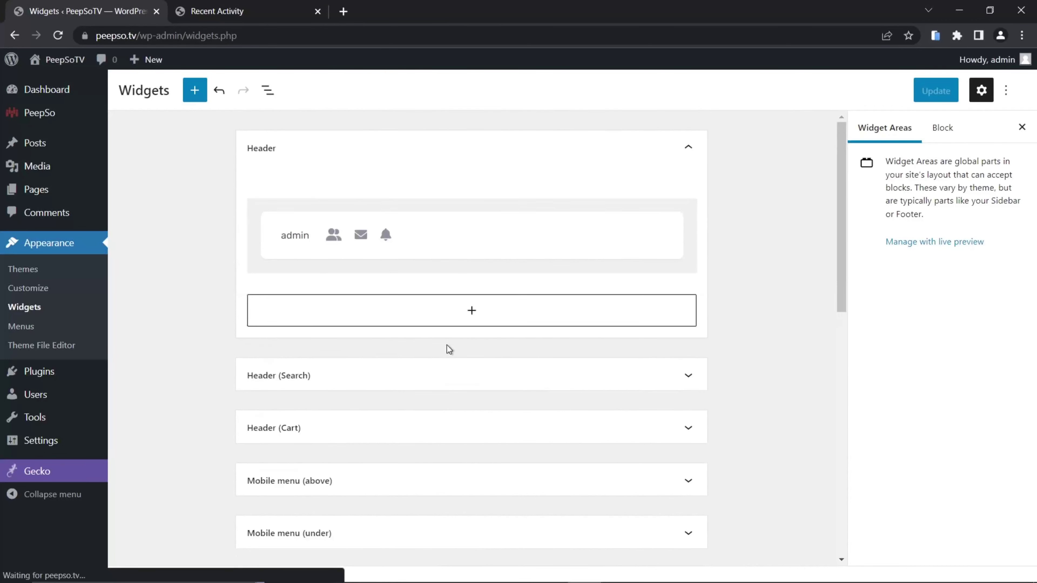
left_click(521, 246)
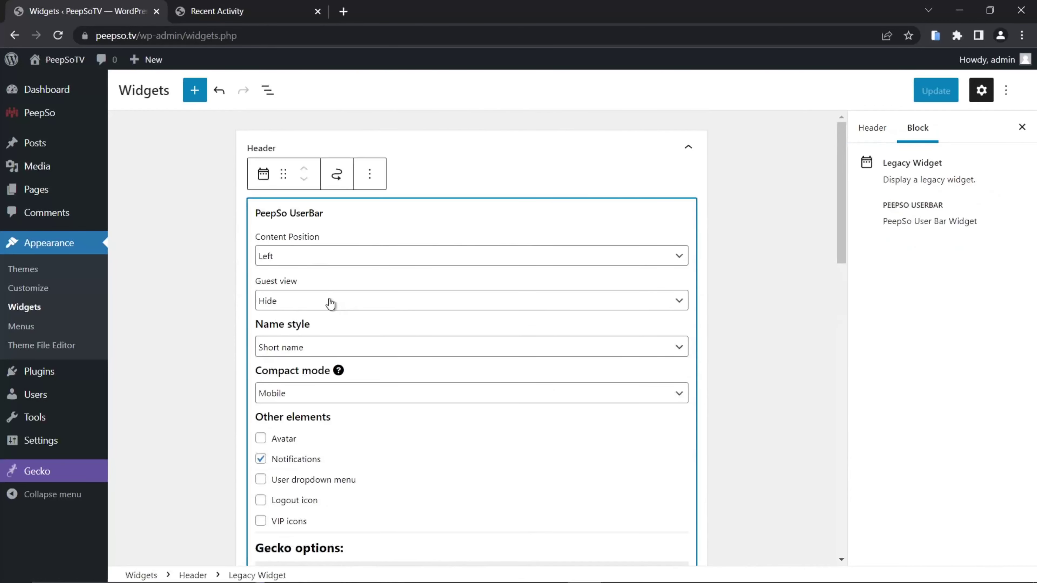
left_click(293, 348)
left_click(282, 363)
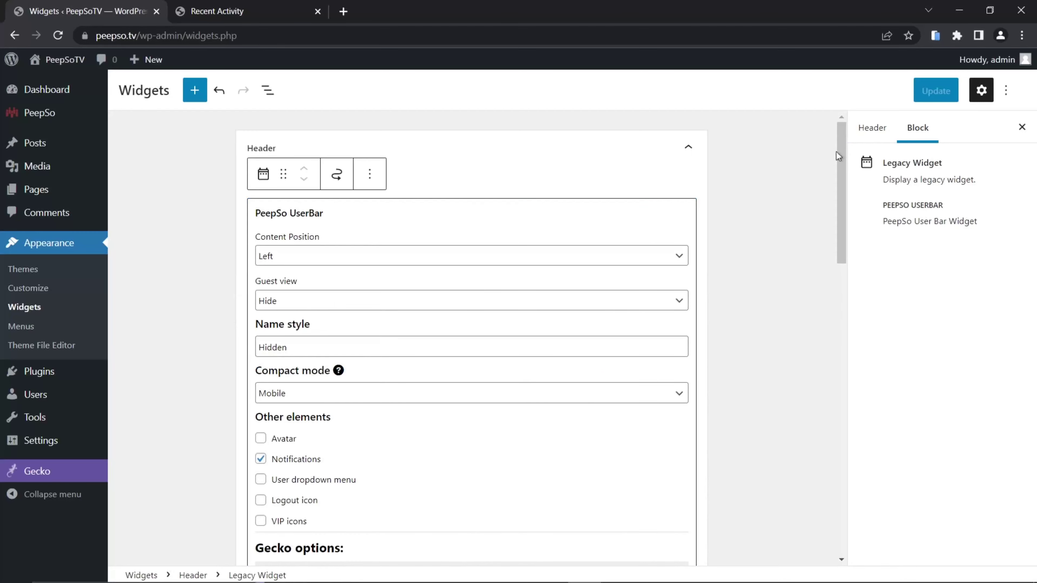
left_click(936, 91)
left_click(247, 18)
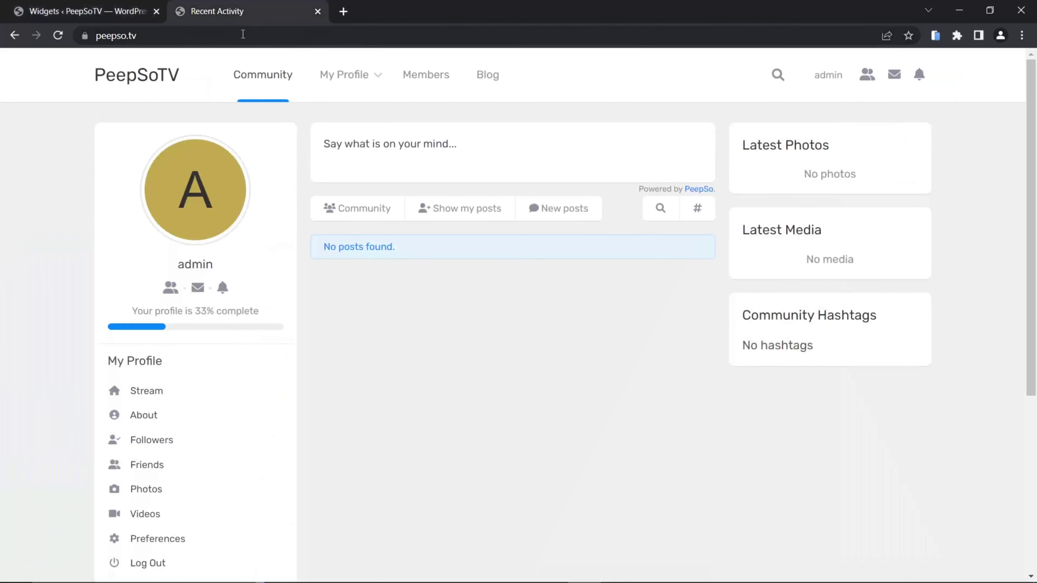
left_click(58, 36)
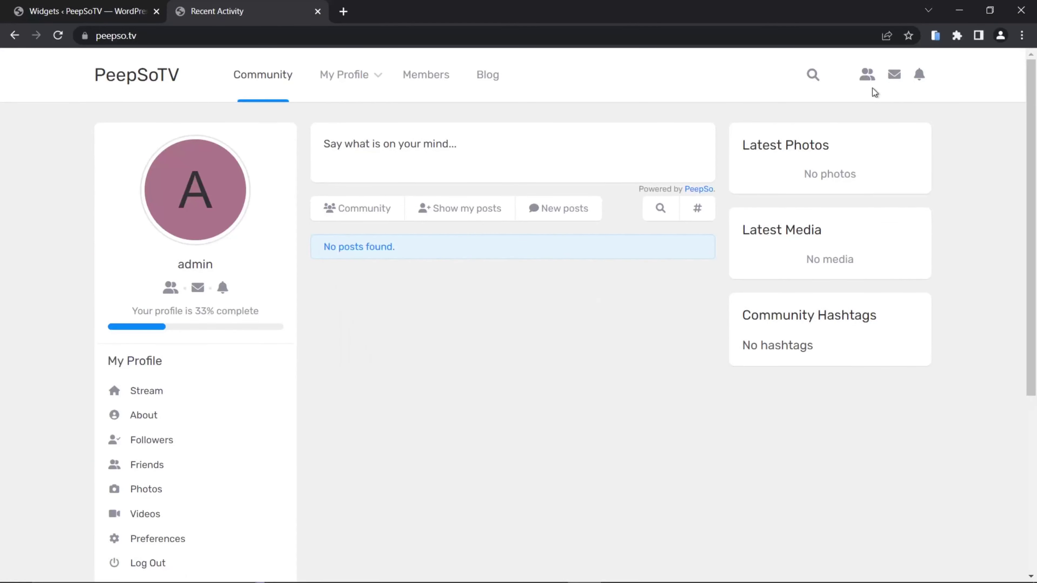
Return to the widget editor and set the PeepSo UserBar widget's Name style to Short name.
left_click(36, 5)
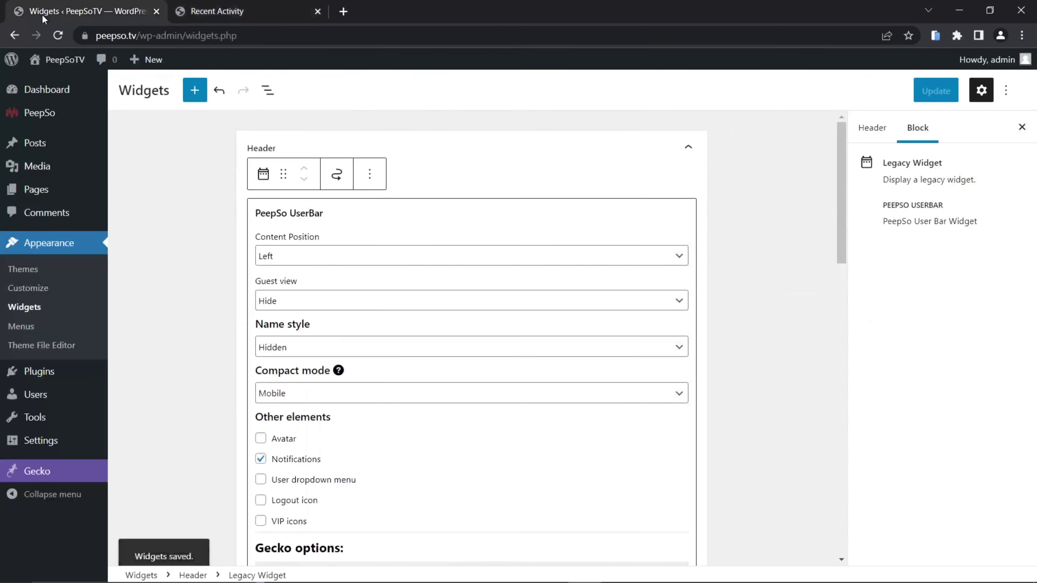
left_click(291, 305)
left_click(282, 316)
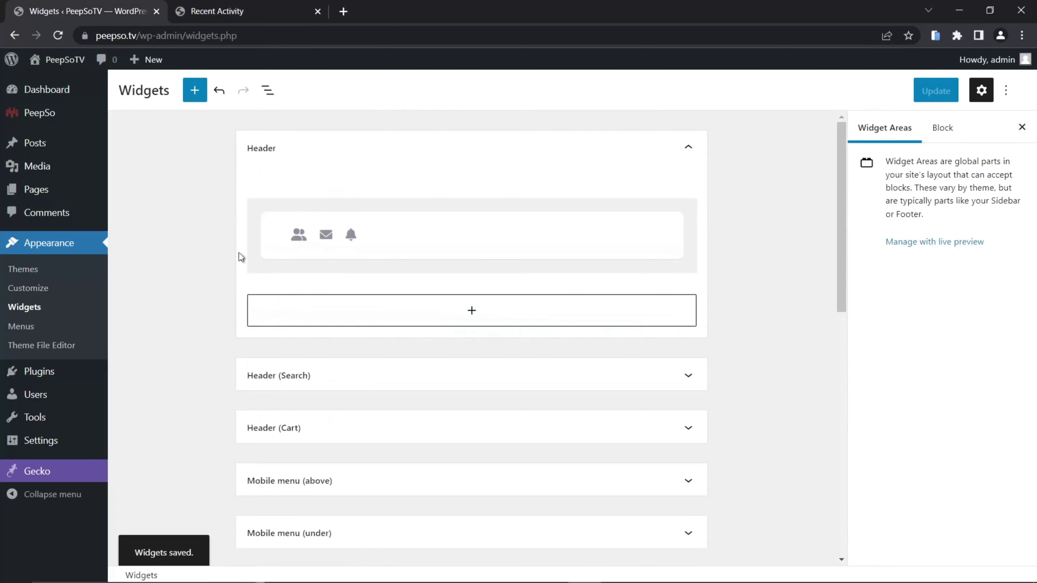
left_click(504, 241)
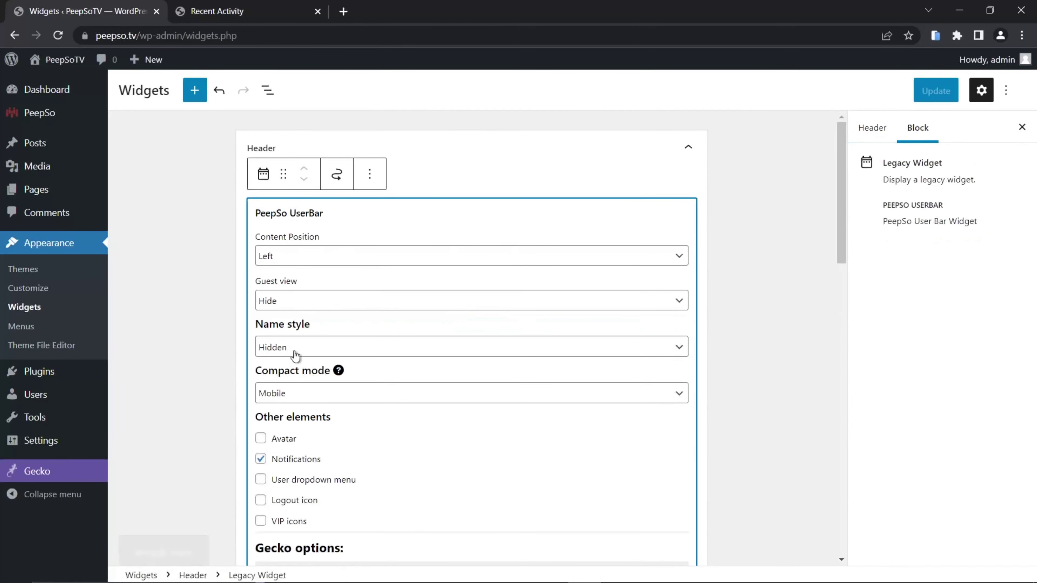
left_click(311, 347)
left_click(281, 375)
scroll(228, 361, "down", 3)
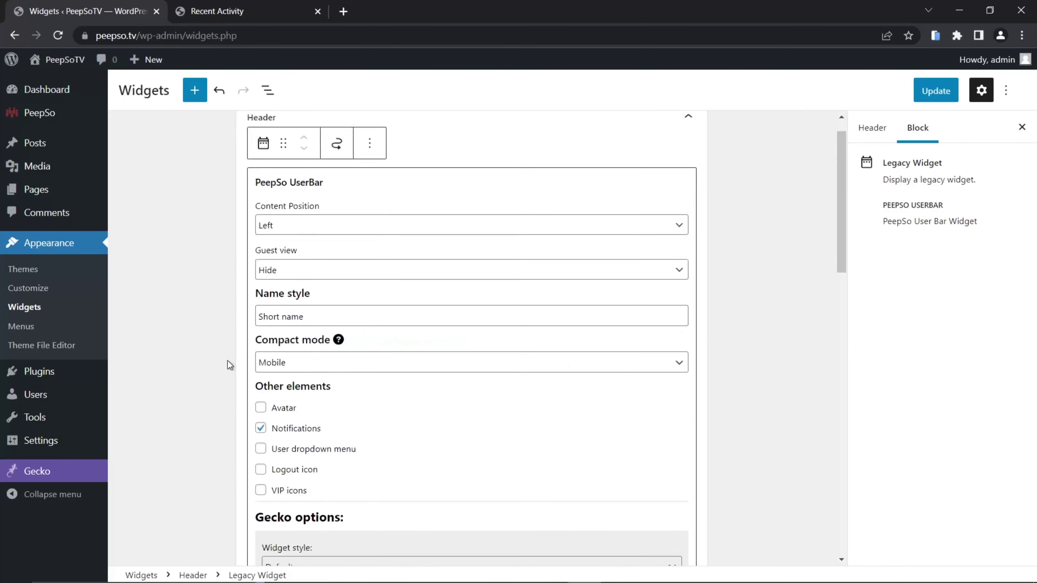
Enable Avatar, User dropdown menu and Logout icon in the PeepSo UserBar widget, update the widgets and reload the Community page.
left_click(261, 304)
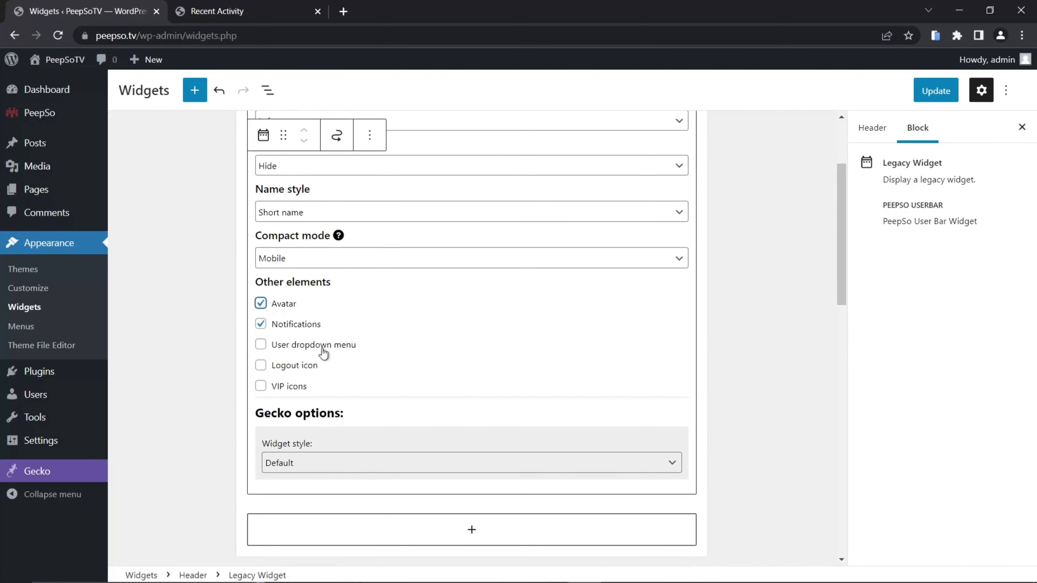
left_click(260, 346)
left_click(261, 366)
left_click(935, 91)
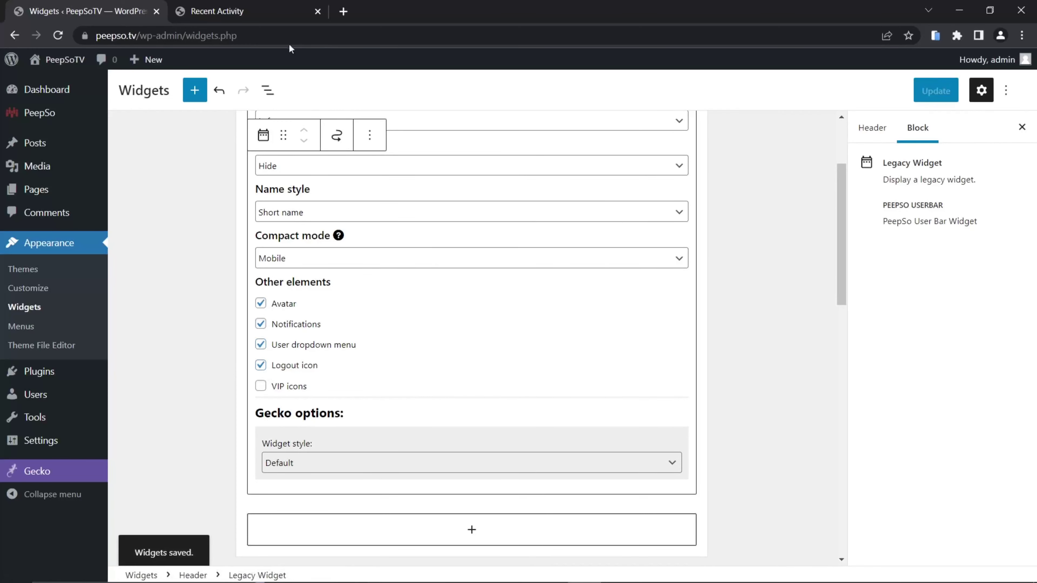
left_click(229, 11)
key("F5")
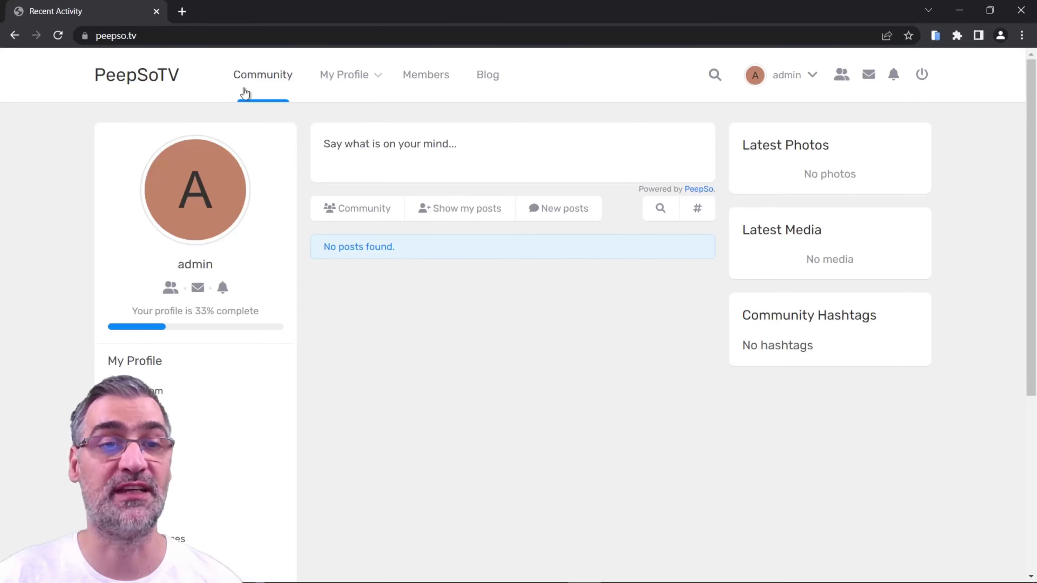
Look through the front-end My Profile page with the finished layout and go back to the Community page.
left_click(337, 76)
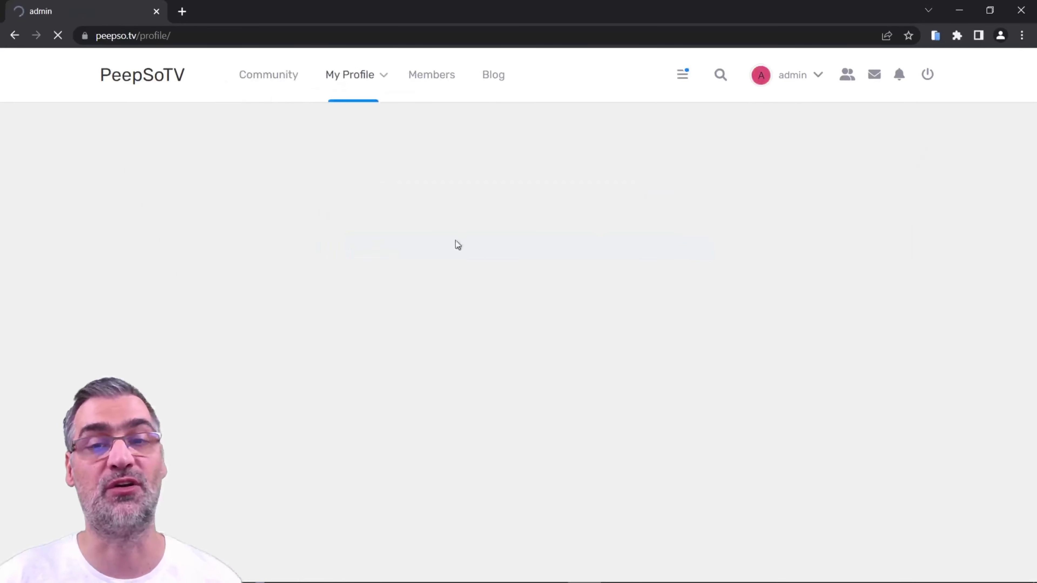
scroll(530, 352, "down", 3)
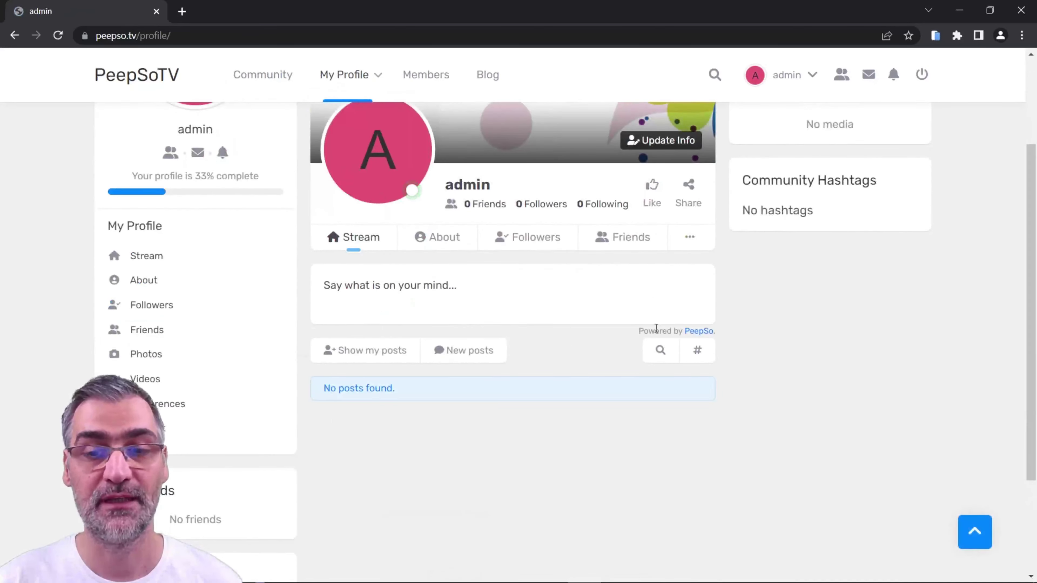
scroll(509, 361, "down", 3)
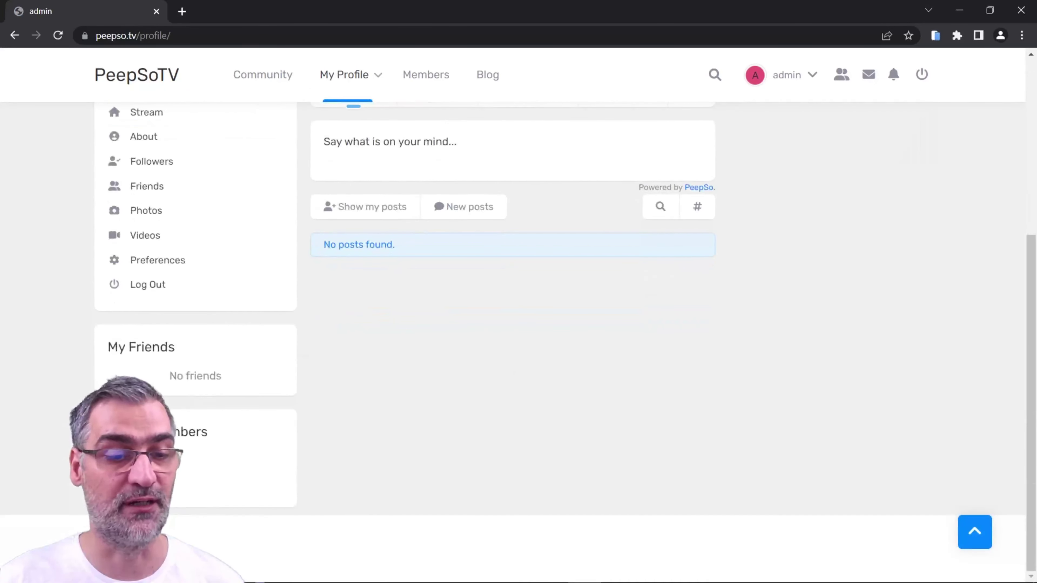
scroll(453, 444, "up", 6)
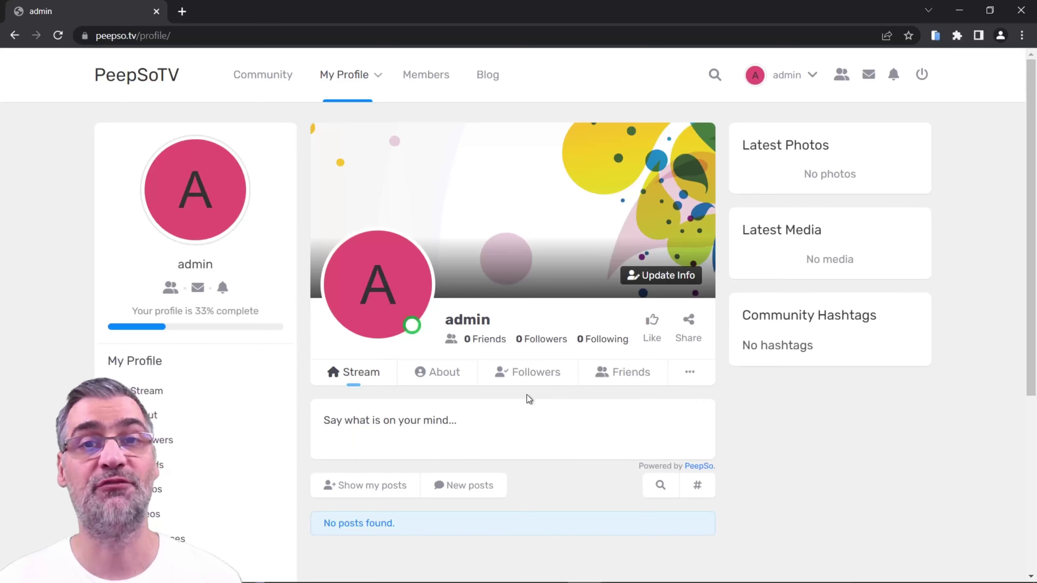
left_click(257, 76)
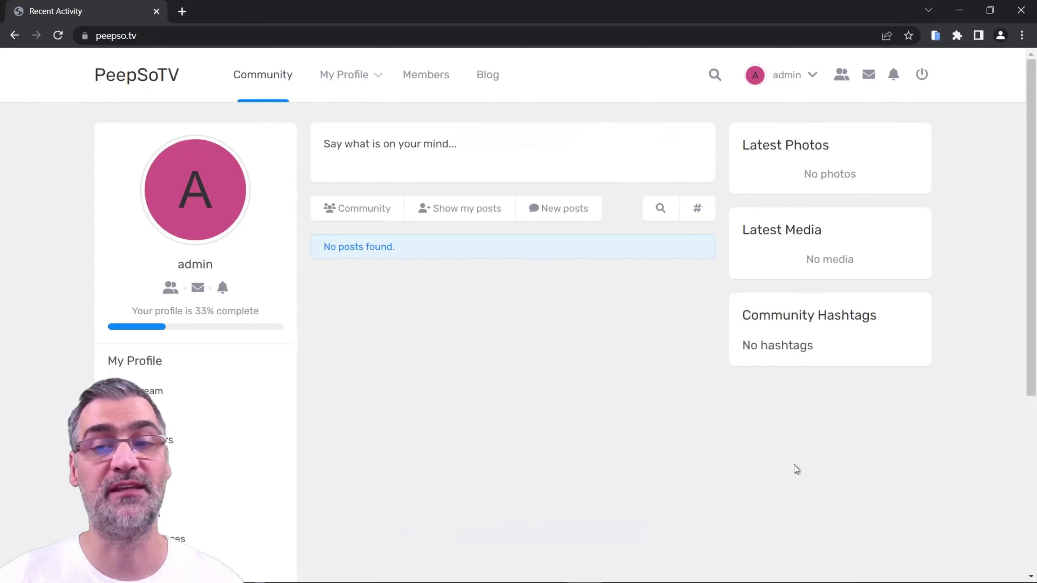